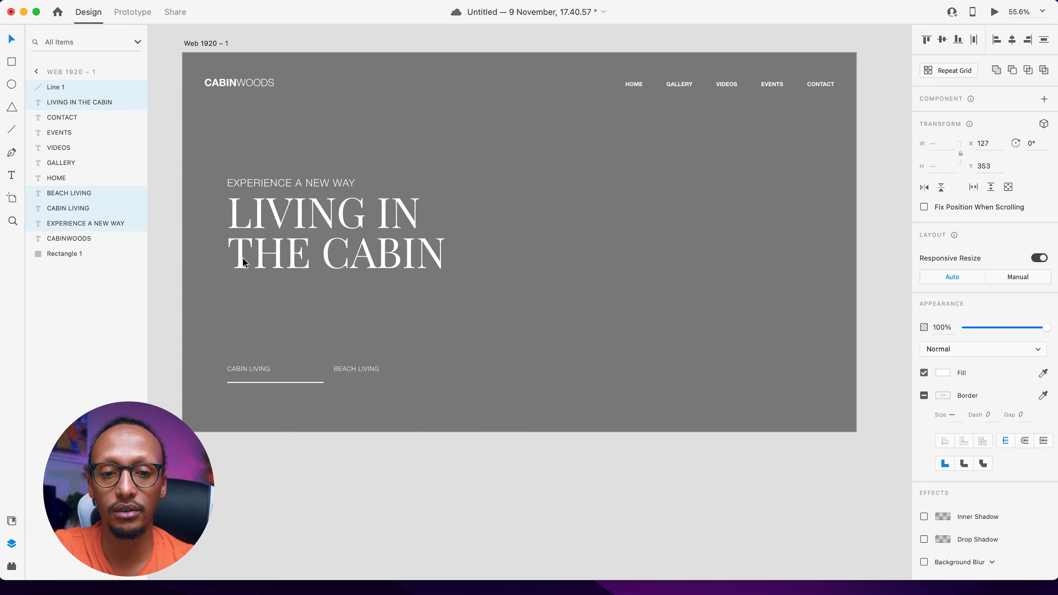
Step: Set the CABIN LIVING label's font weight to Bold
left_click(254, 490)
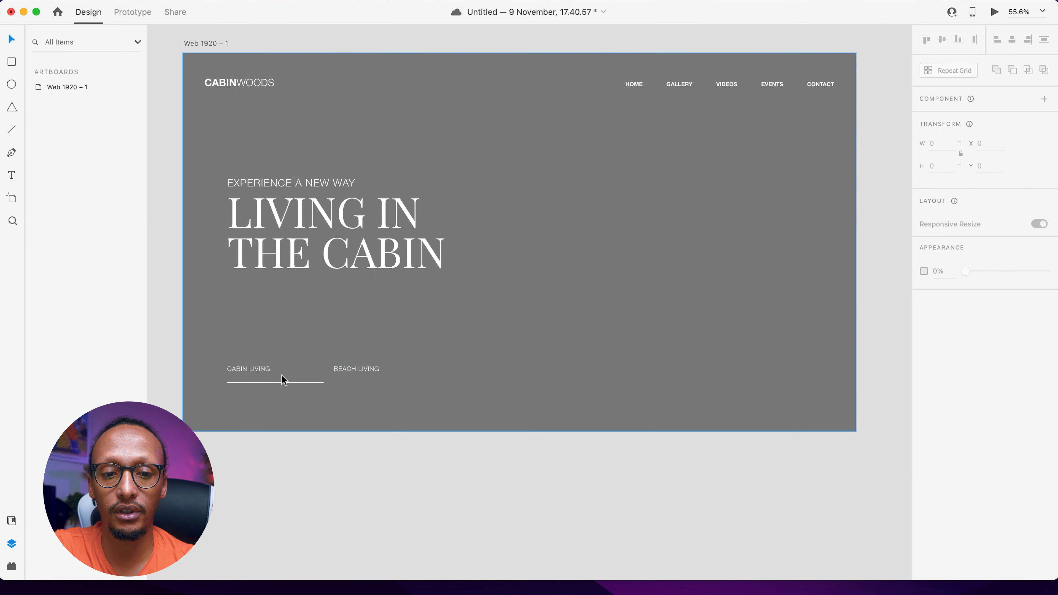
left_click(254, 372)
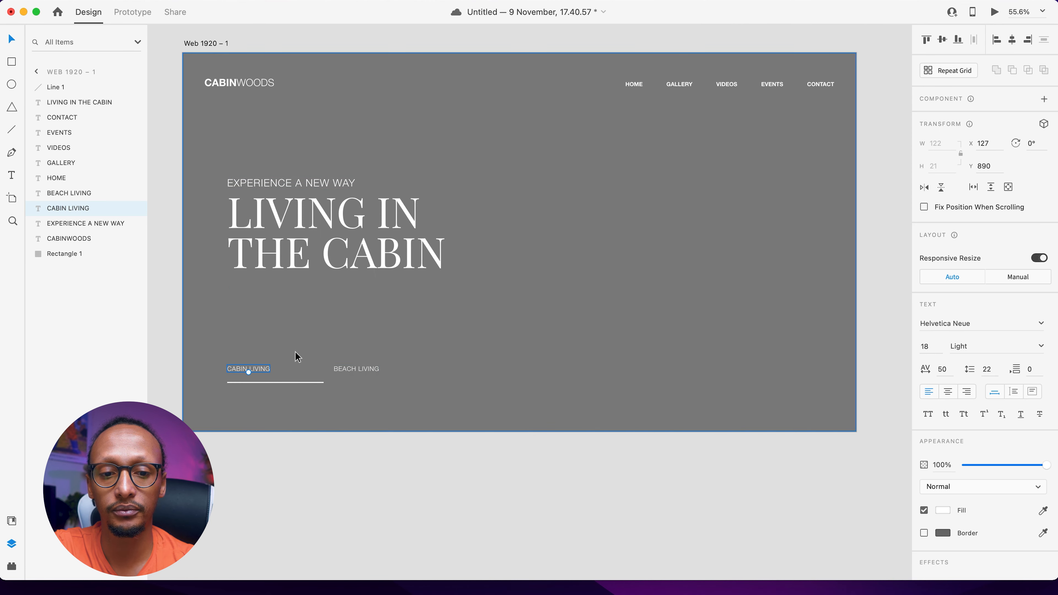
left_click(1041, 347)
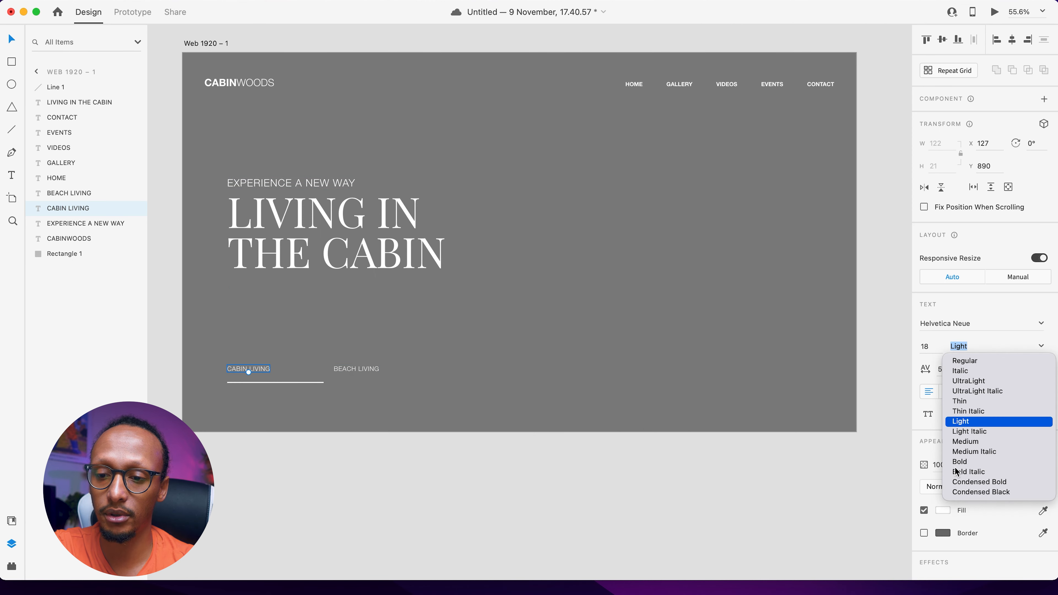
left_click(962, 462)
left_click(575, 475)
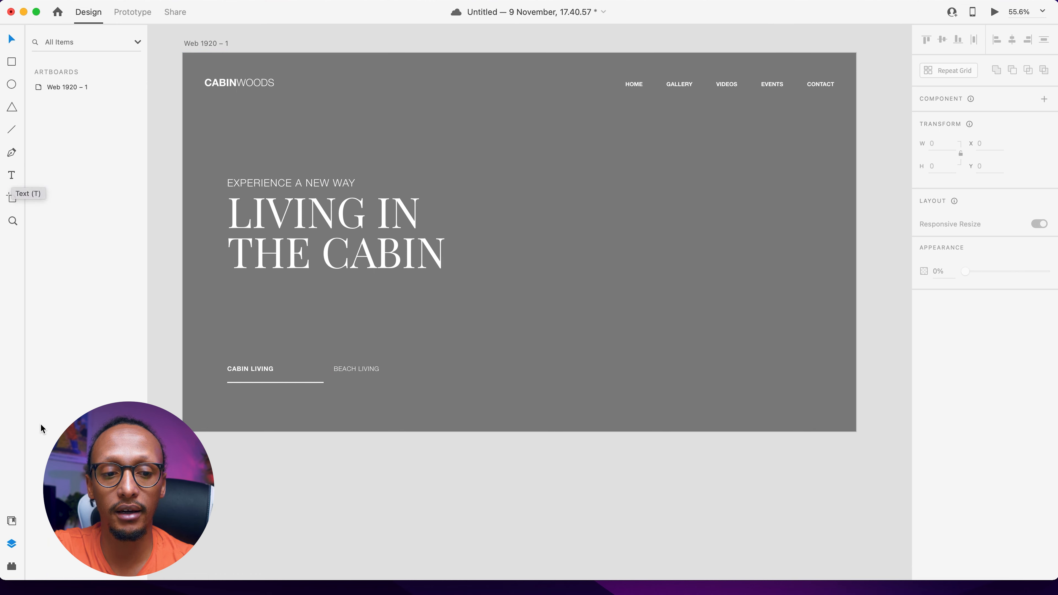
Step: Search the Icons 4 Design plugin for "chevron" at size 36 and insert the Feather chevron-left icon
left_click(12, 568)
left_click(65, 103)
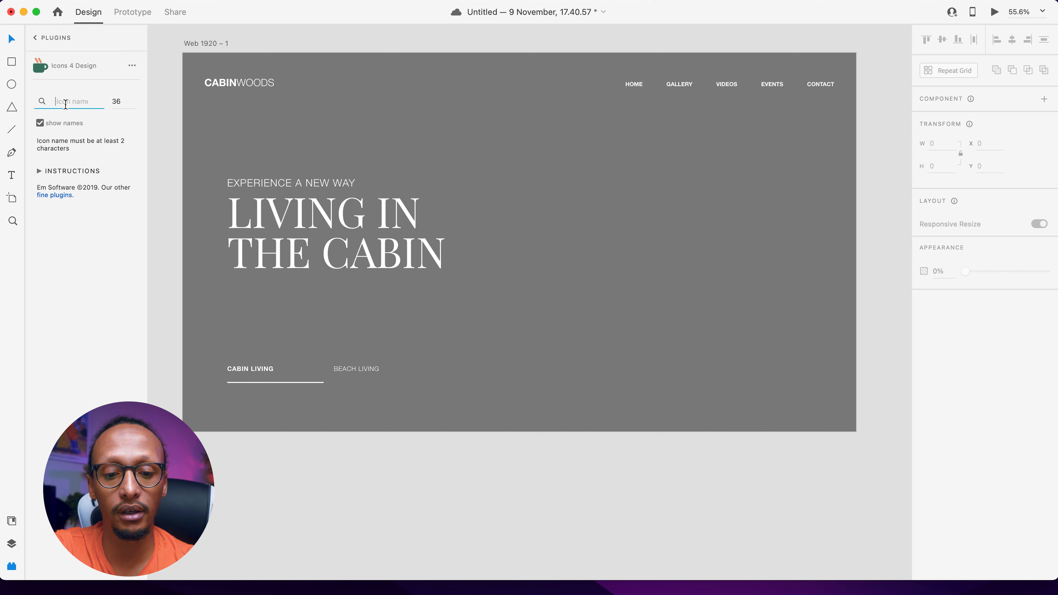
type("chev")
key("Return")
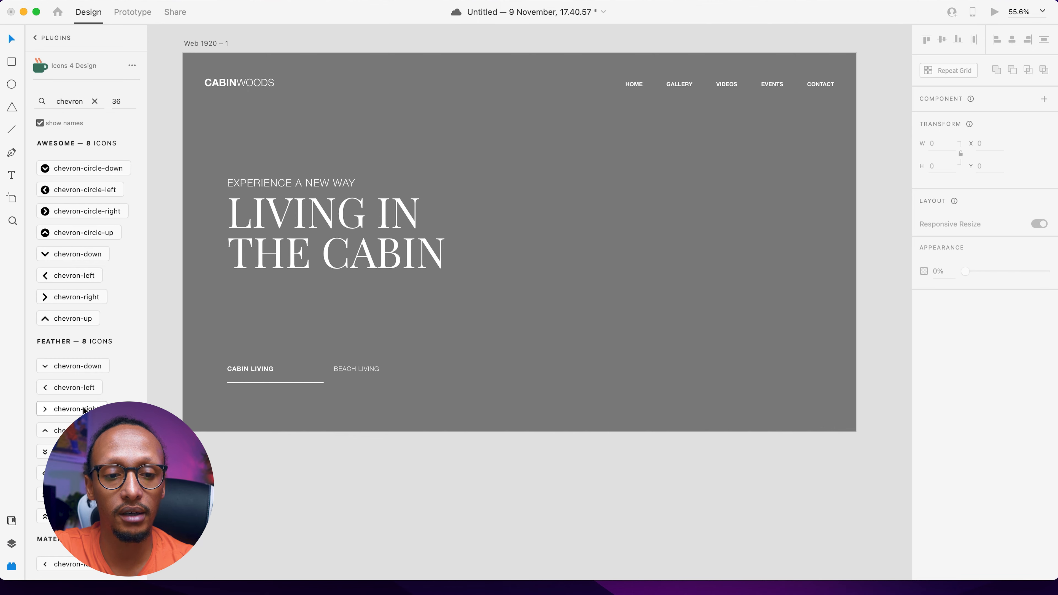
left_click(70, 387)
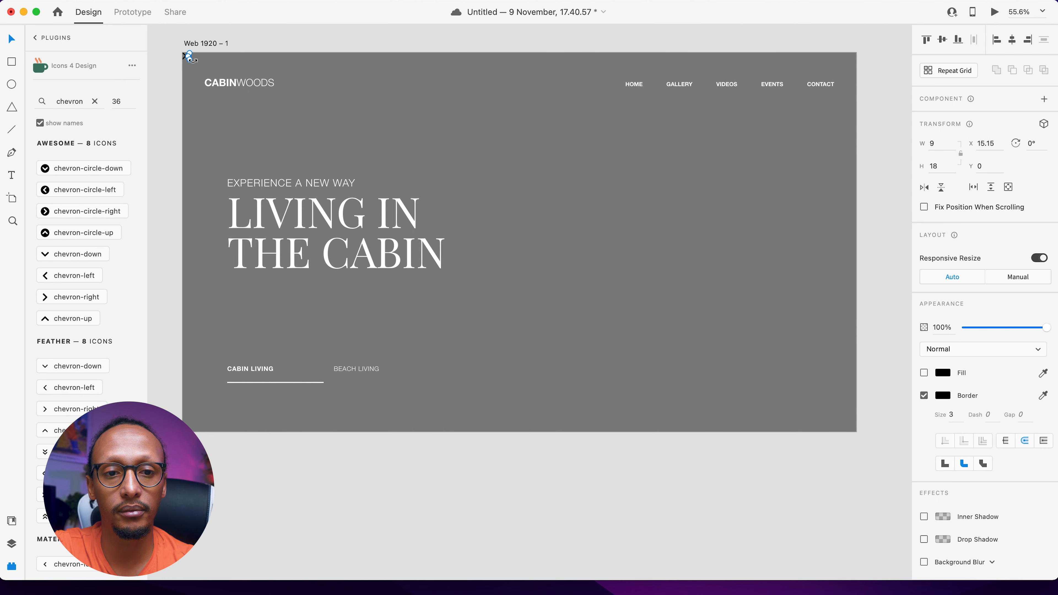
left_click(169, 70)
Step: Enlarge the left chevron to 16.5 by 33 and place it beside the main heading at X 28.5, Y 487
left_click_drag(190, 60, 414, 57)
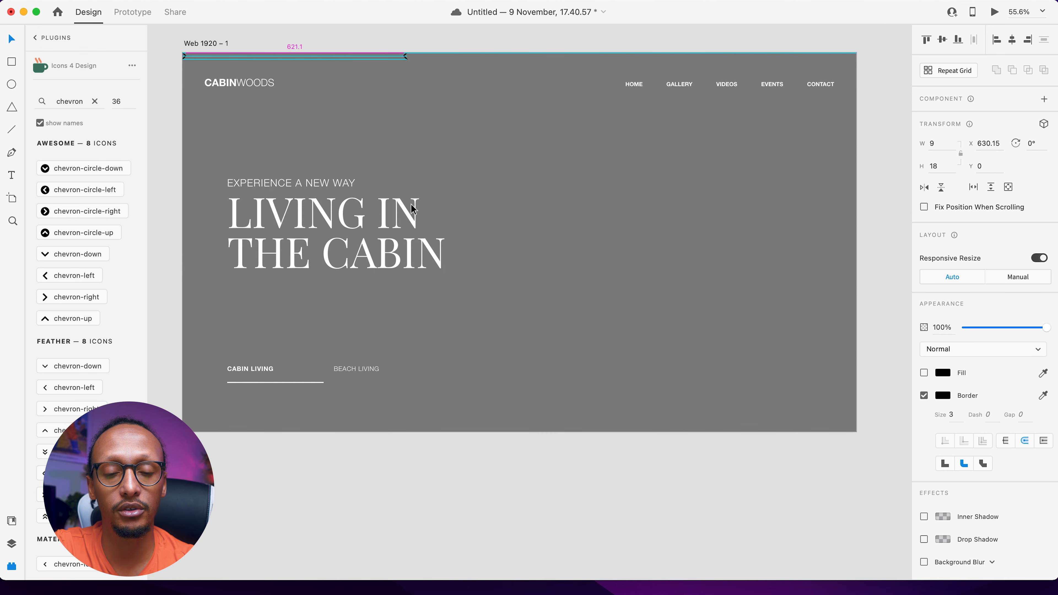
left_click_drag(416, 60, 199, 227)
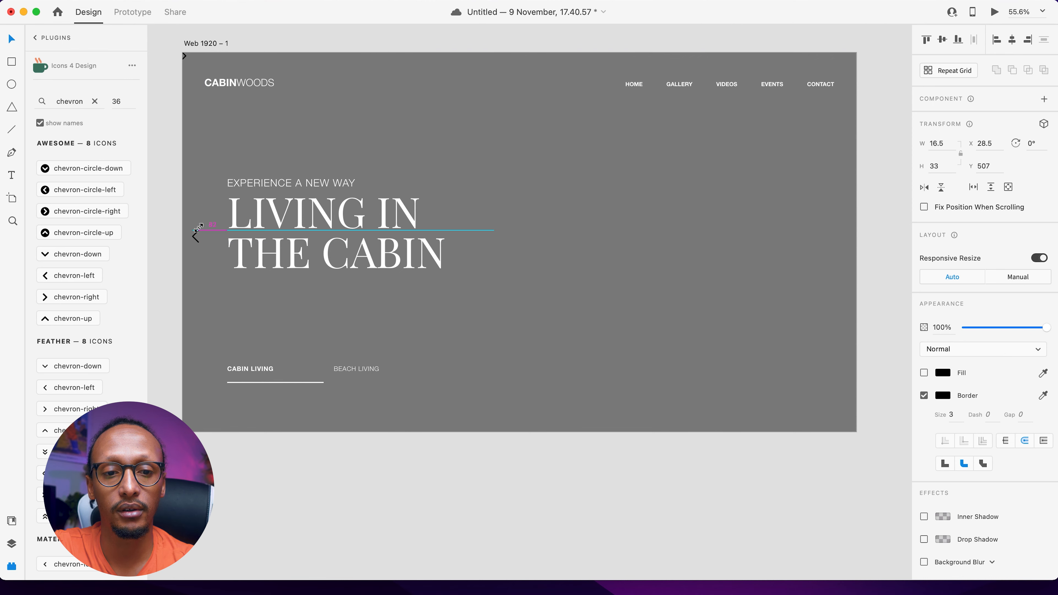
key("shift+Up")
key("shift+Up")
key("shift+Up")
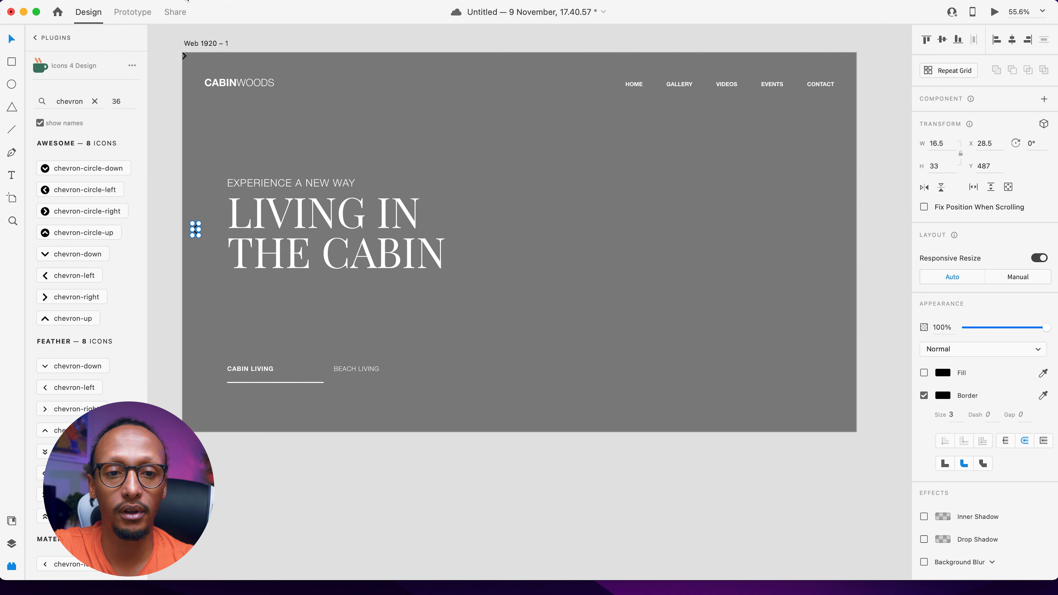
Step: Delete the stray chevron in the artboard's upper corner and set the left chevron's border colour to white
left_click(184, 56)
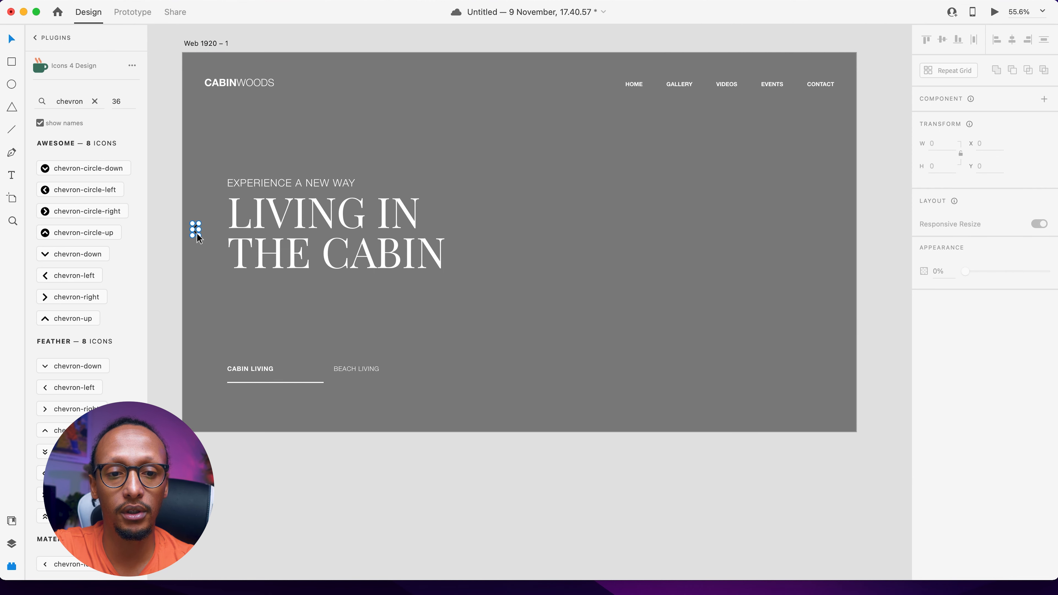
left_click(195, 228)
left_click(942, 395)
left_click_drag(822, 382, 768, 301)
left_click(167, 173)
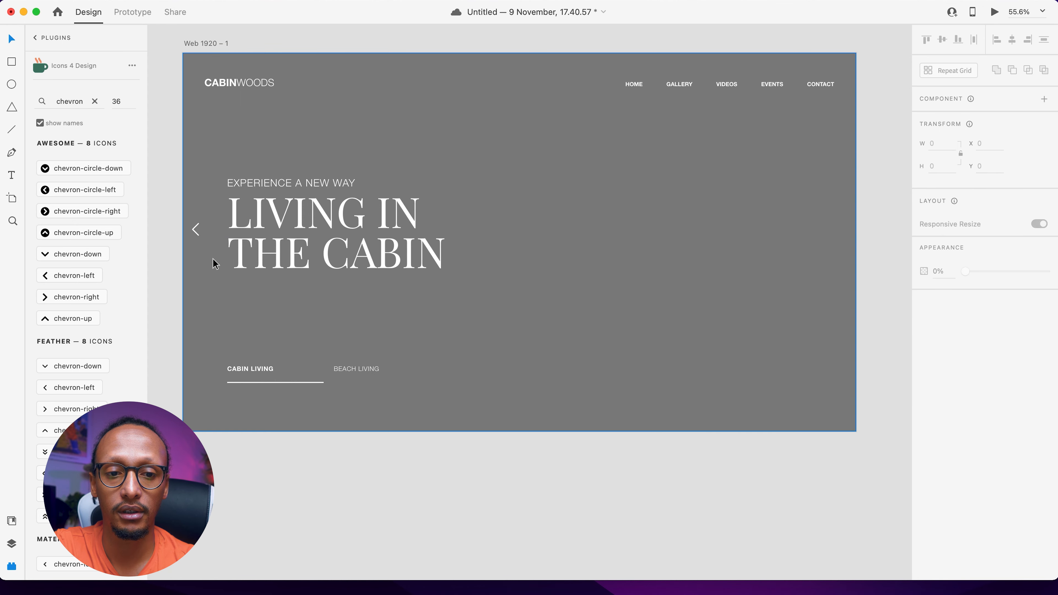
Step: Place a horizontally flipped copy of the left chevron near the artboard's right edge, at X 1846.5 and Y 487
left_click_drag(196, 232, 584, 234, "alt")
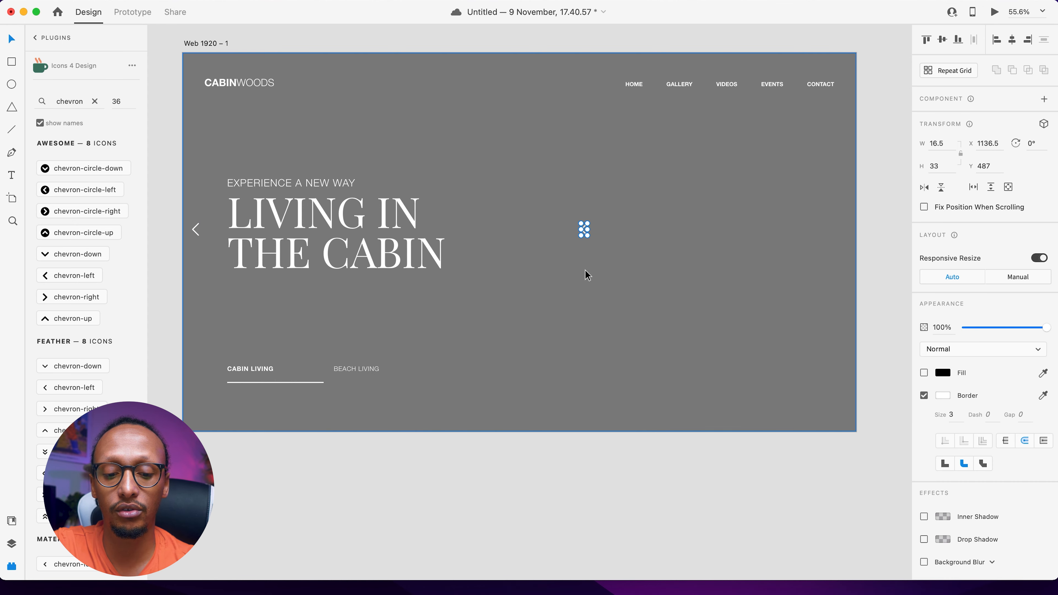
left_click(925, 190)
key("shift+Right")
key("shift+Right")
key("shift+Right")
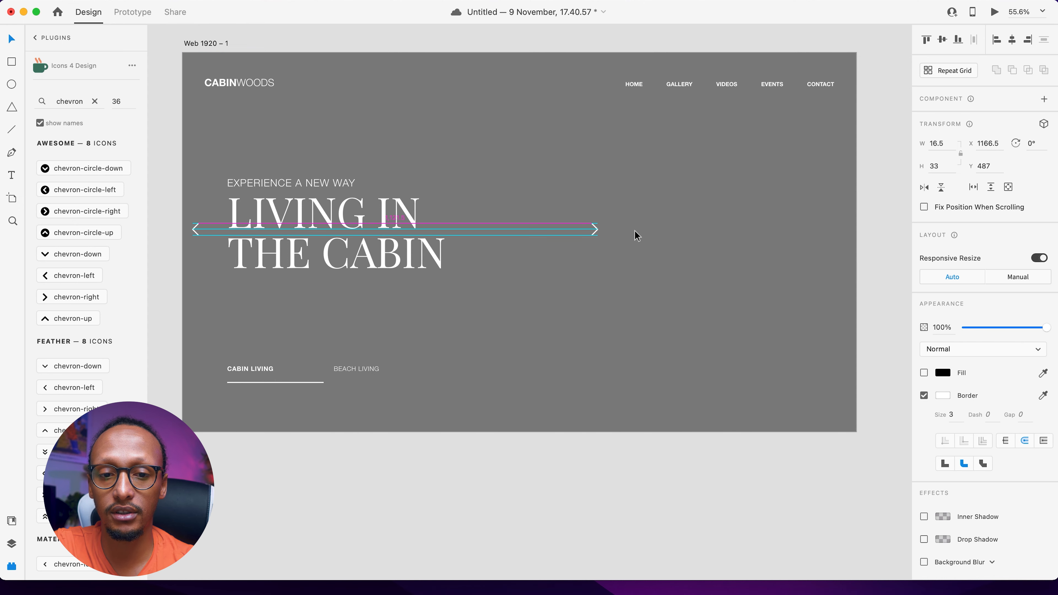
key("shift+Right")
key("shift+Right")
key("shift+Right")
key("shift+Right")
key("shift+Right")
key("shift+Right")
key("shift+Right")
key("shift+Right")
key("shift+Right")
key("shift+Right")
key("shift+Right")
key("shift+Right")
key("shift+Right")
key("shift+Right")
key("shift+Right")
key("shift+Right")
key("shift+Right")
key("shift+Right")
key("shift+Right")
key("shift+Right")
key("shift+Right")
key("shift+Right")
key("shift+Right")
key("shift+Right")
key("shift+Right")
key("shift+Right")
key("shift+Right")
key("shift+Right")
key("shift+Right")
key("shift+Right")
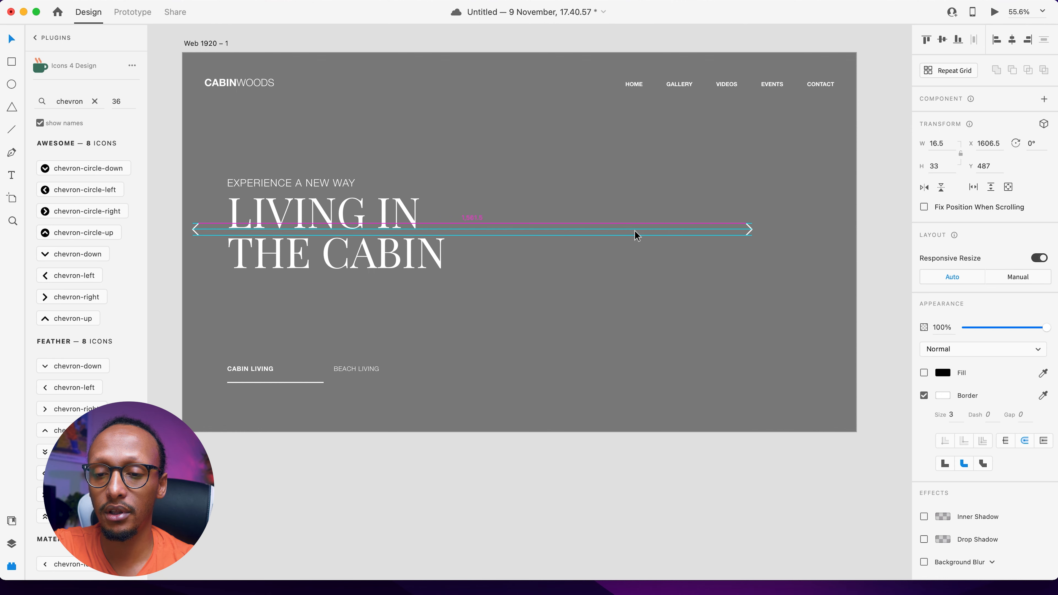
key("shift+Right")
key("shift+Right")
key("shift+Right")
key("shift+Right")
key("shift+Right")
key("shift+Right")
key("shift+Right")
key("shift+Right")
key("shift+Right")
key("shift+Right")
key("shift+Right")
key("shift+Right")
key("shift+Right")
key("shift+Right")
key("shift+Right")
key("shift+Right")
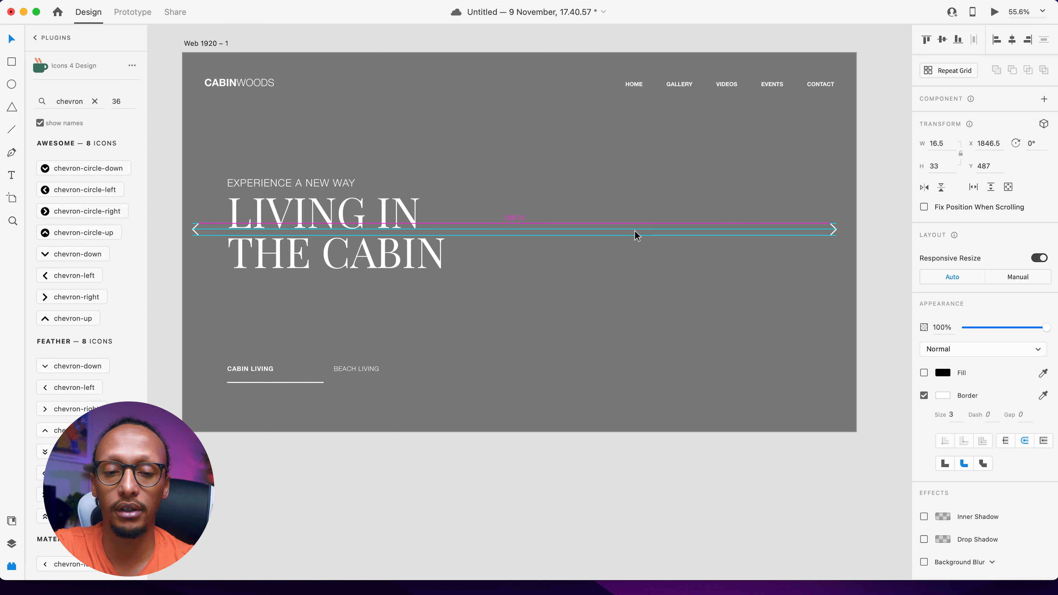
Step: Group the two chevrons and align the group to the vertical middle of the artboard
key("super+a")
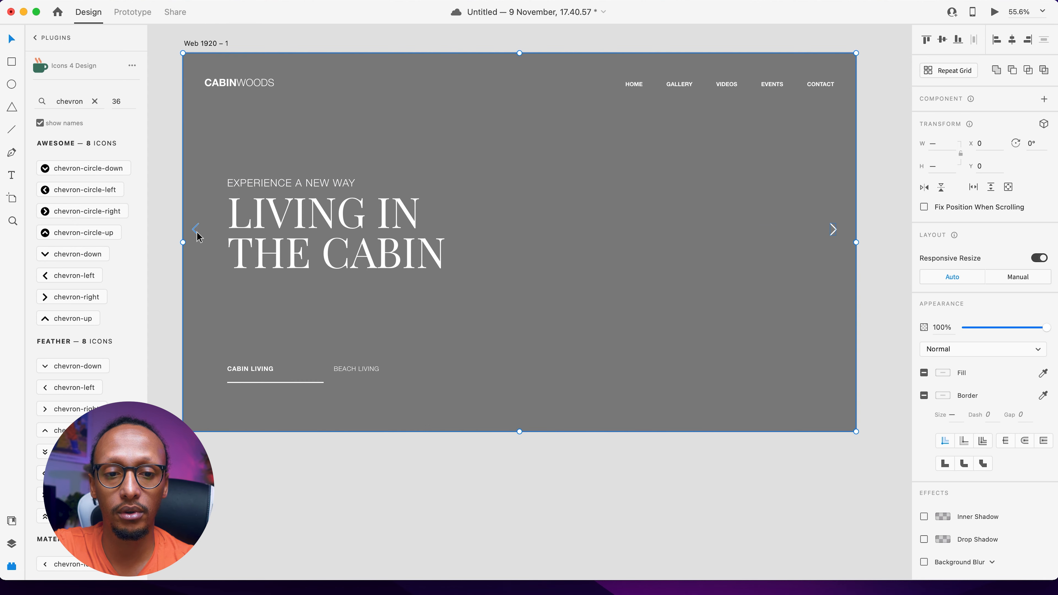
left_click(198, 228)
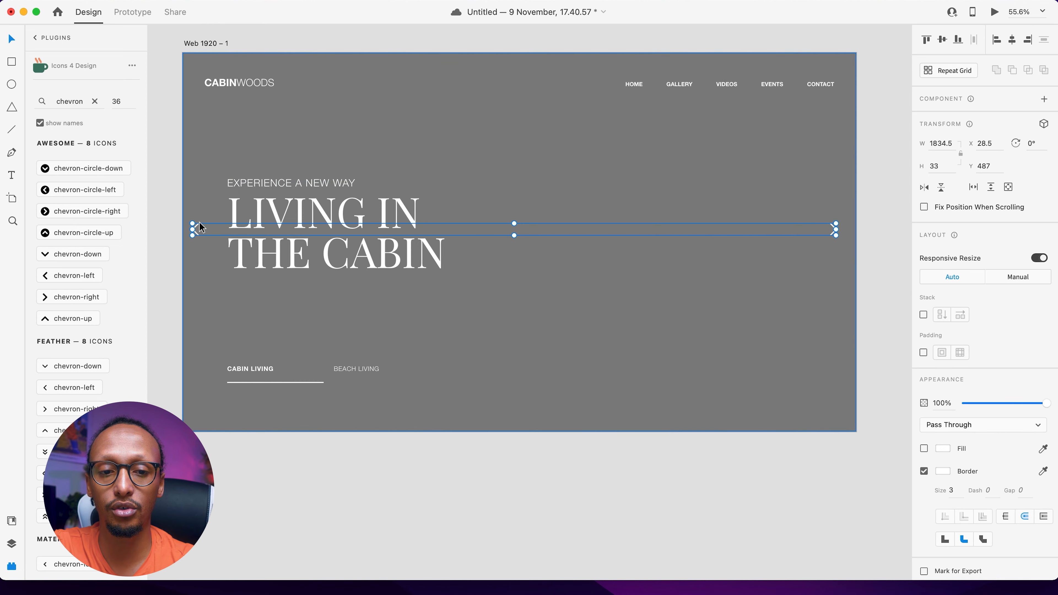
key("shift+Down")
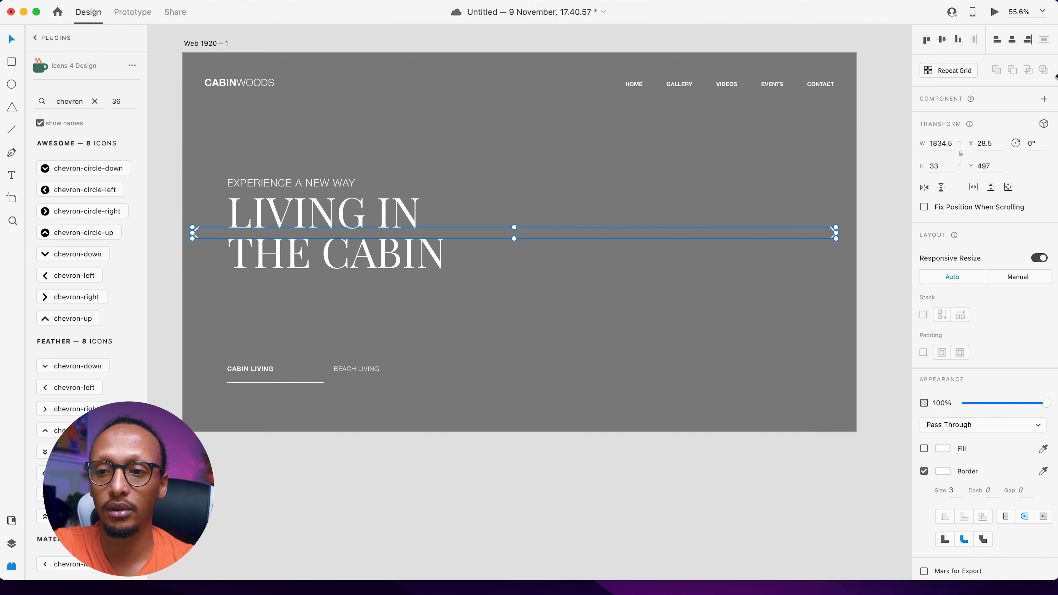
left_click(943, 39)
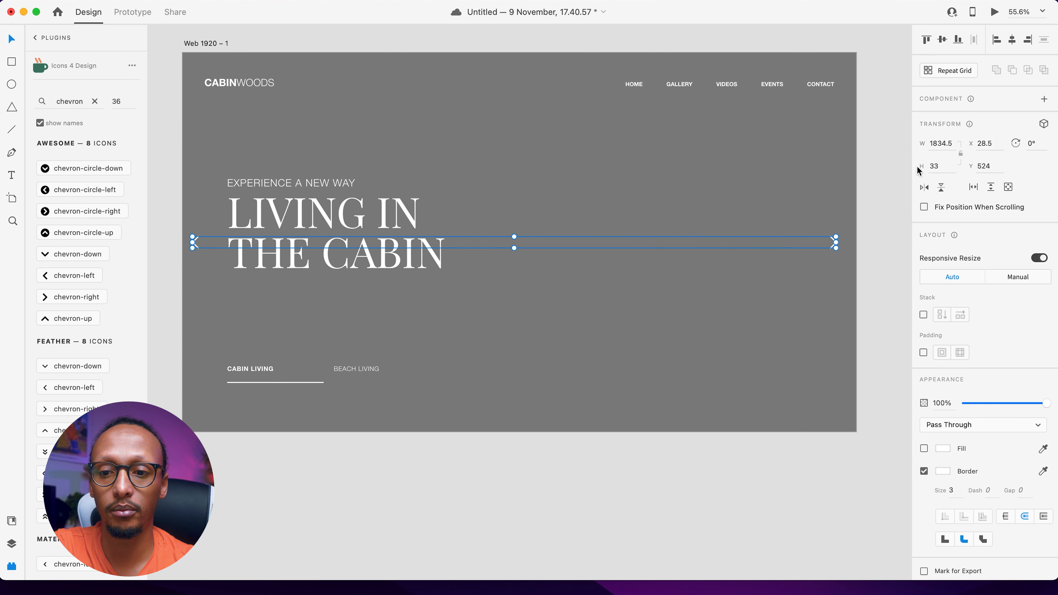
left_click(891, 176)
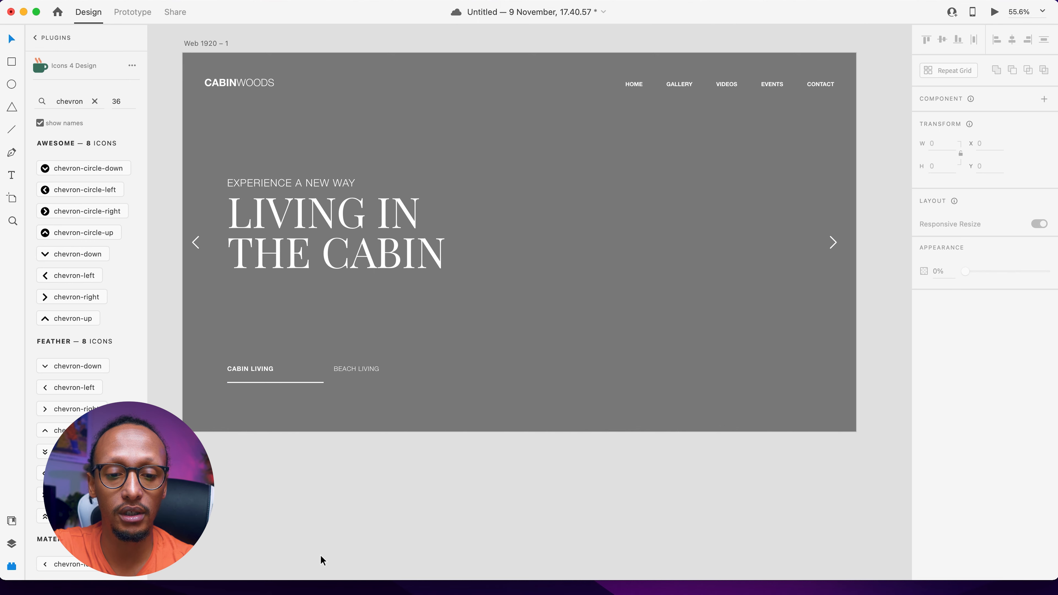
Step: Switch to Google Chrome, choose a profile and open unsplash.com
left_click(279, 594)
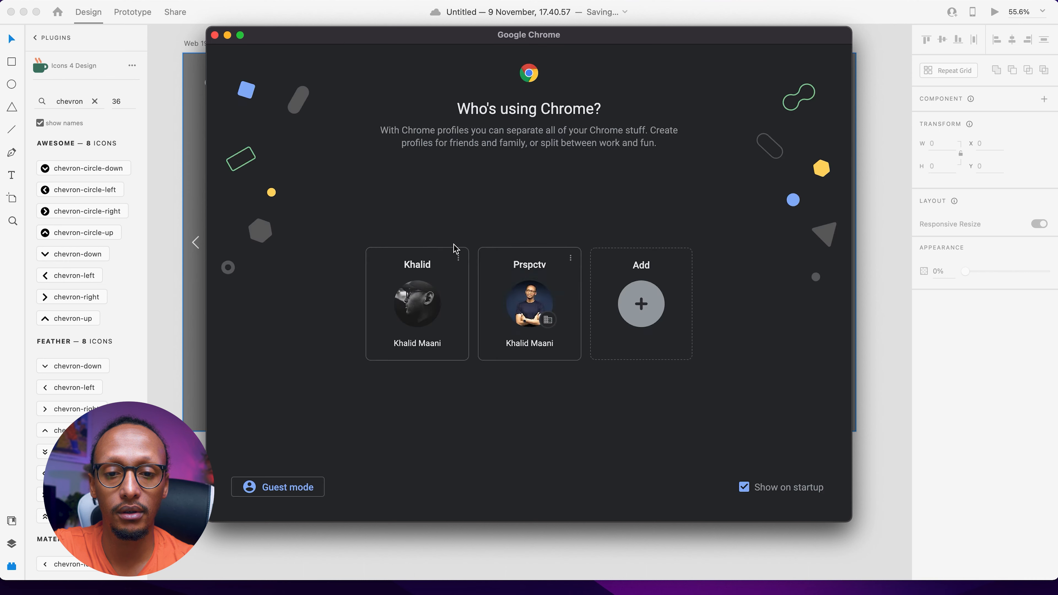
left_click(508, 295)
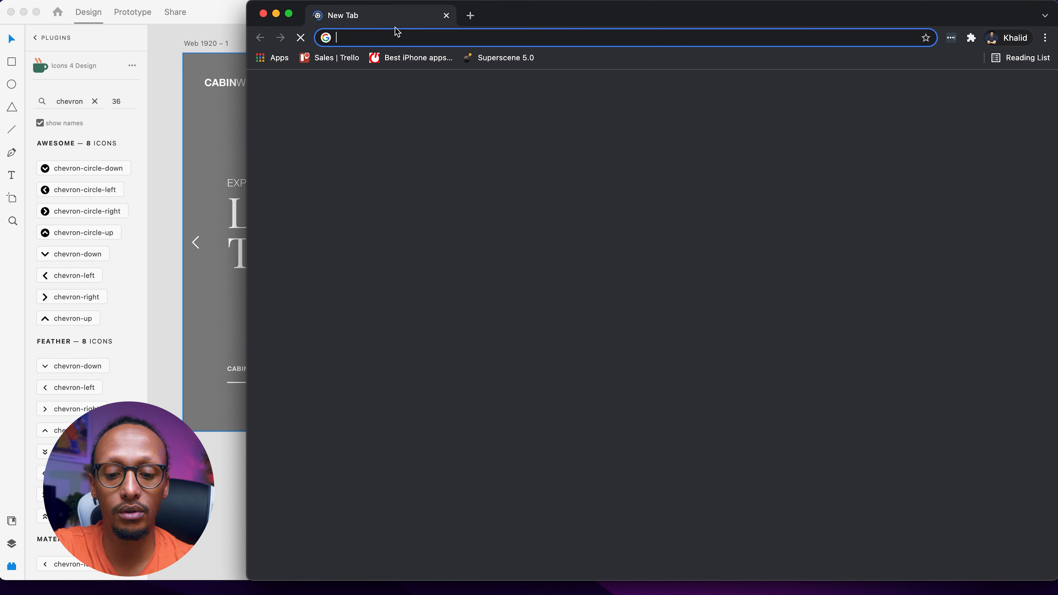
type("unspl")
key("Return")
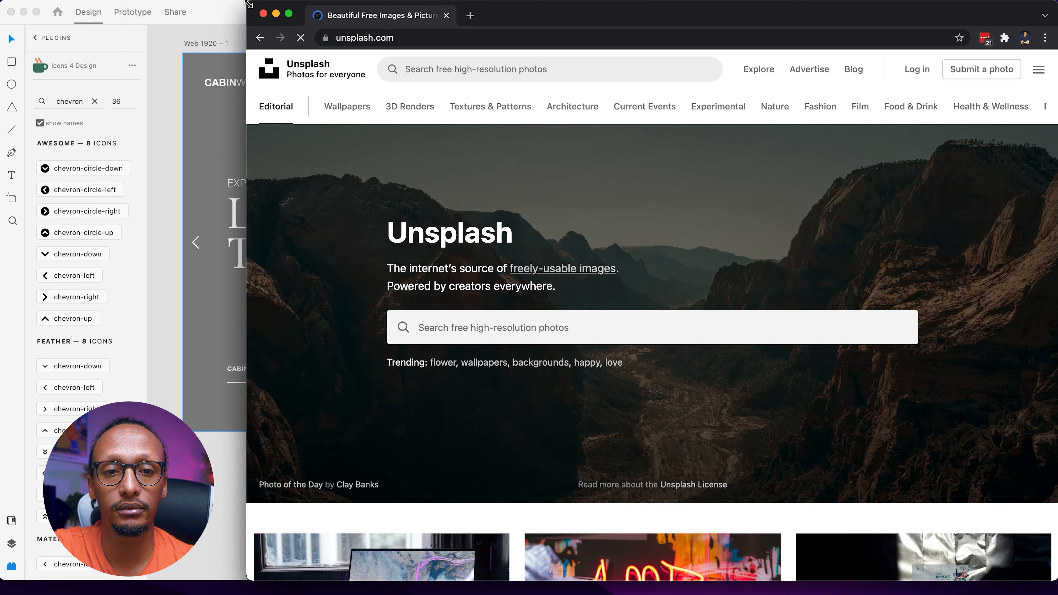
Step: Shrink and reposition the browser window, and search Unsplash for "cabin"
left_click_drag(247, 0, 364, 101)
left_click_drag(618, 112, 412, 53)
left_click(391, 365)
type("cabin")
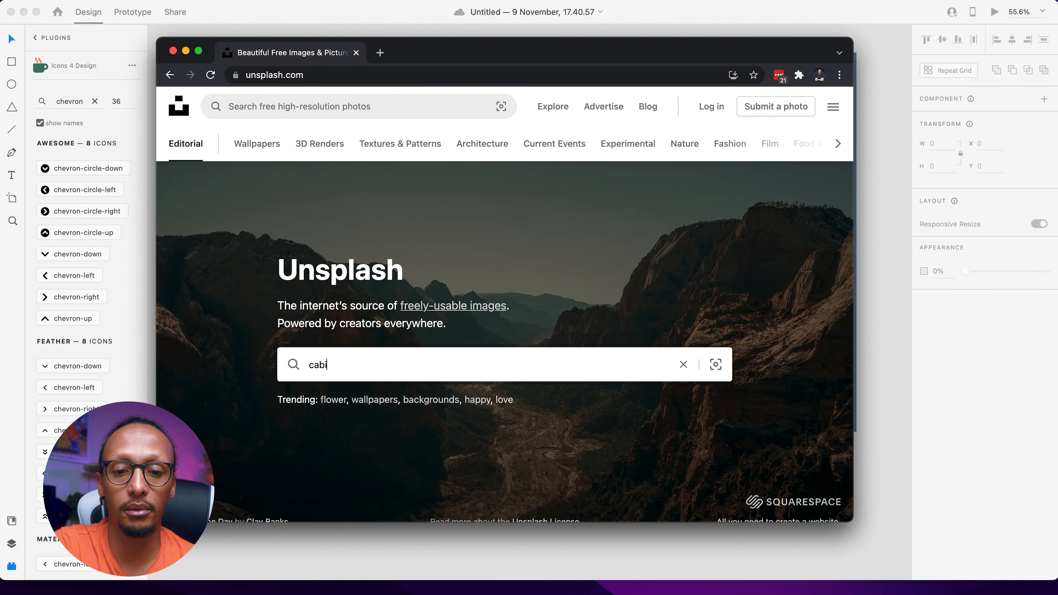
key("Return")
Step: Download the photo of the lit cabin by the snowy lake and fill the Adobe XD artboard's background rectangle with it
scroll(380, 432, "down", 5)
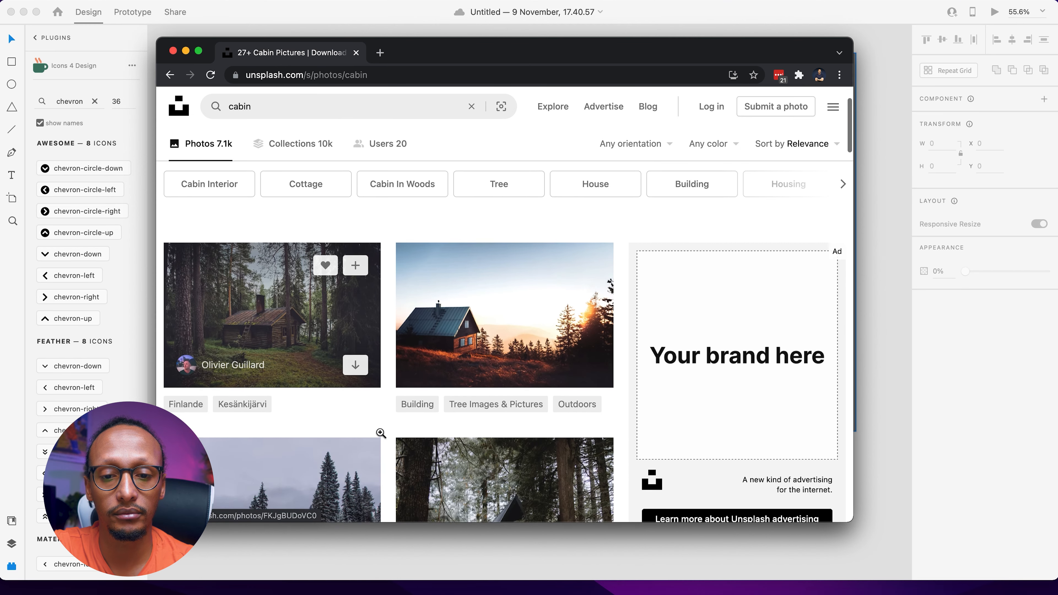
scroll(380, 433, "down", 4)
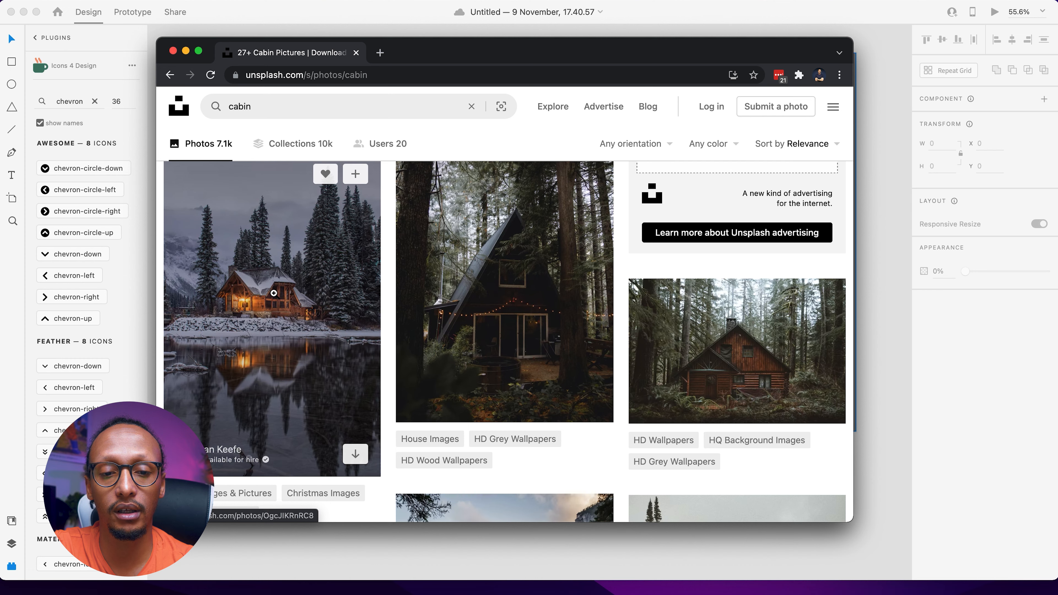
left_click(356, 454)
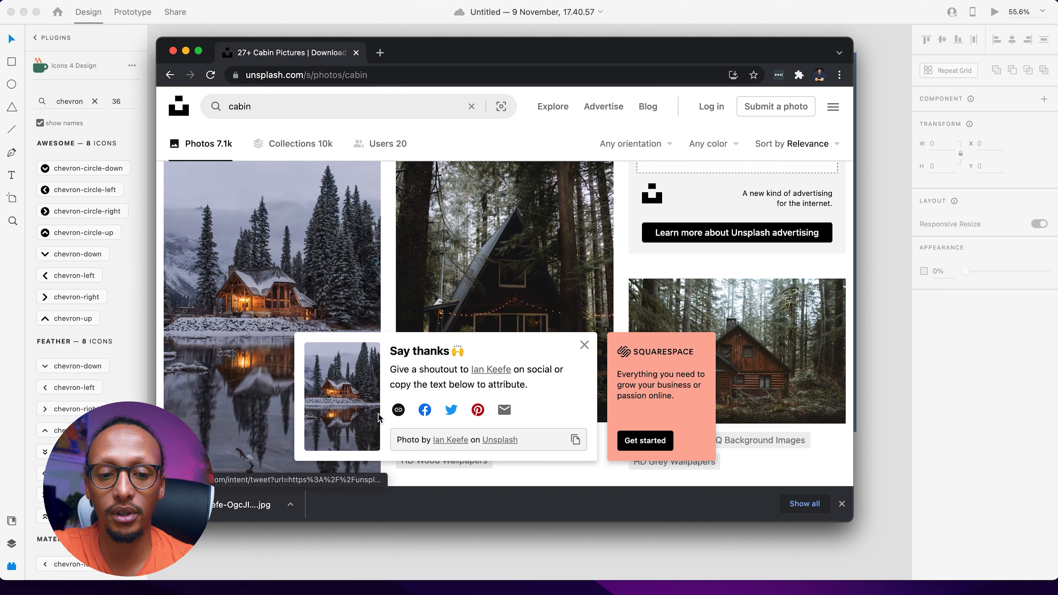
left_click_drag(469, 47, 740, 58)
left_click_drag(500, 515, 358, 320)
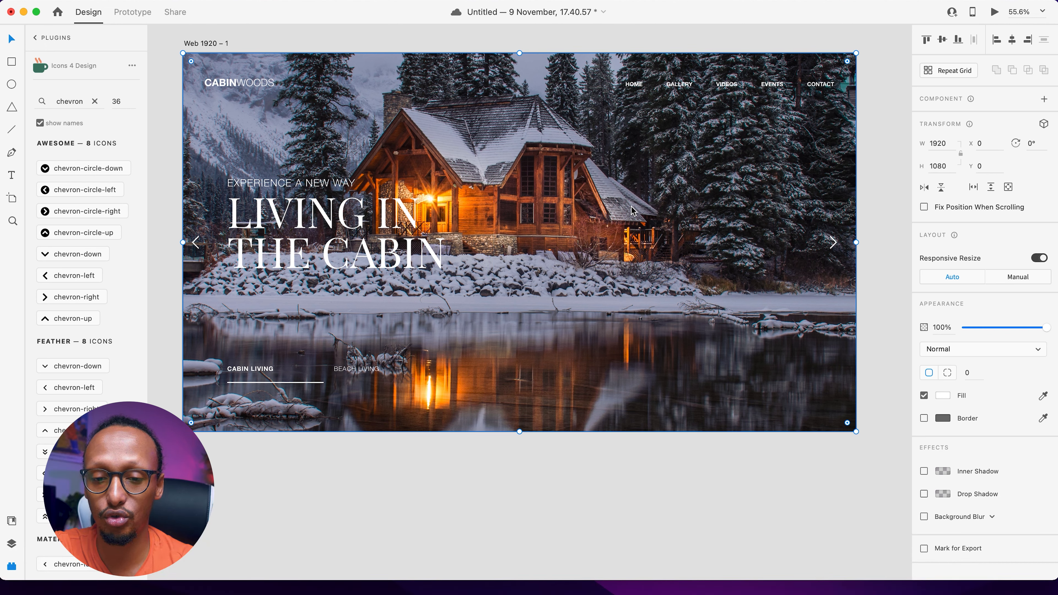
Step: Edit the photo inside the background rectangle and scale it up proportionally beyond the artboard's right edge
double_click(628, 228)
scroll(862, 438, "down", 5)
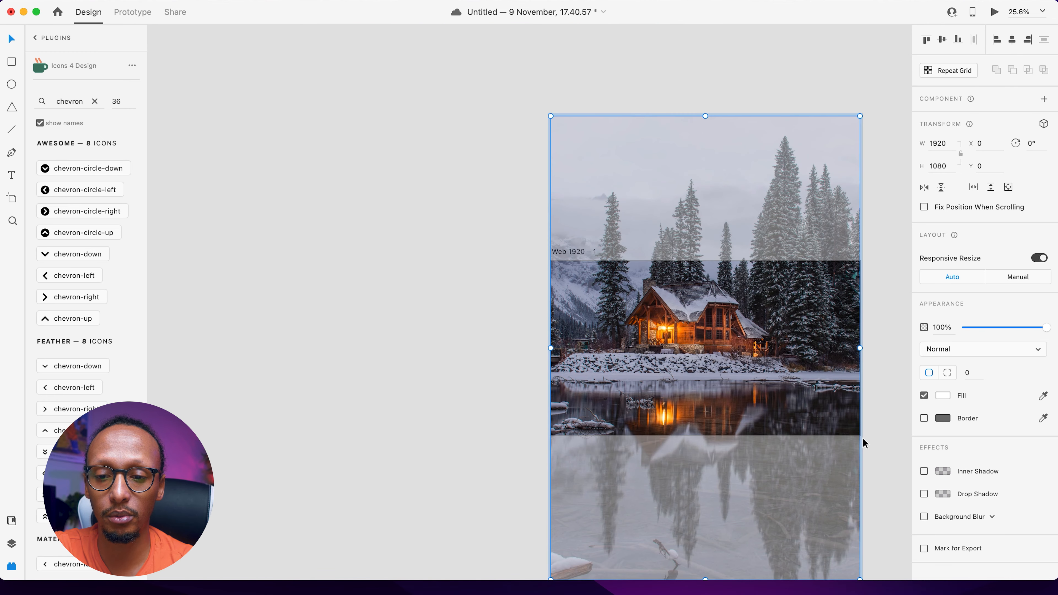
scroll(862, 438, "right", 3)
scroll(862, 438, "down", 3)
scroll(858, 436, "right", 4)
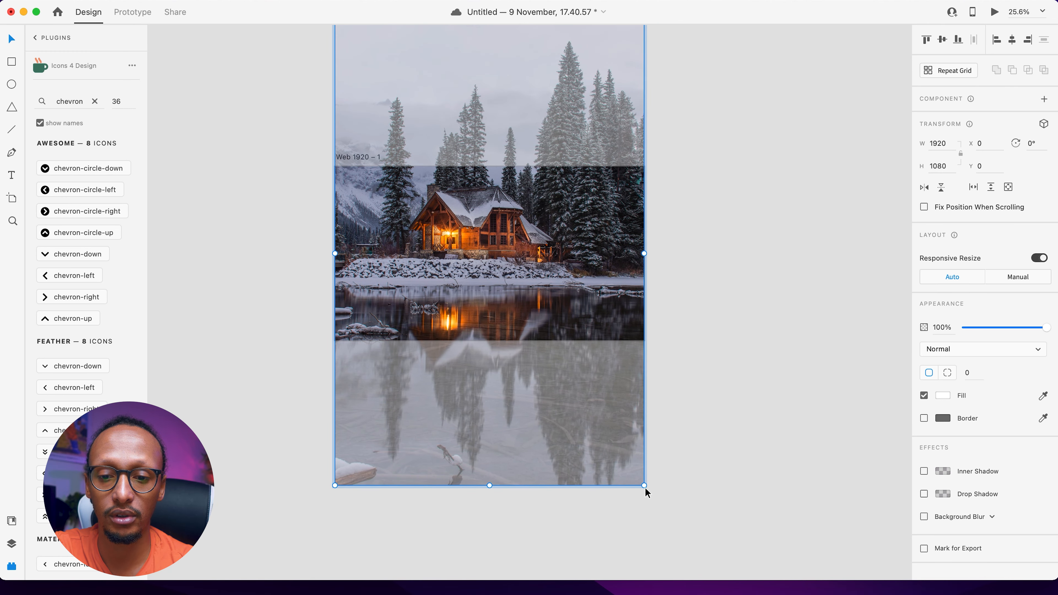
left_click_drag(644, 486, 747, 545)
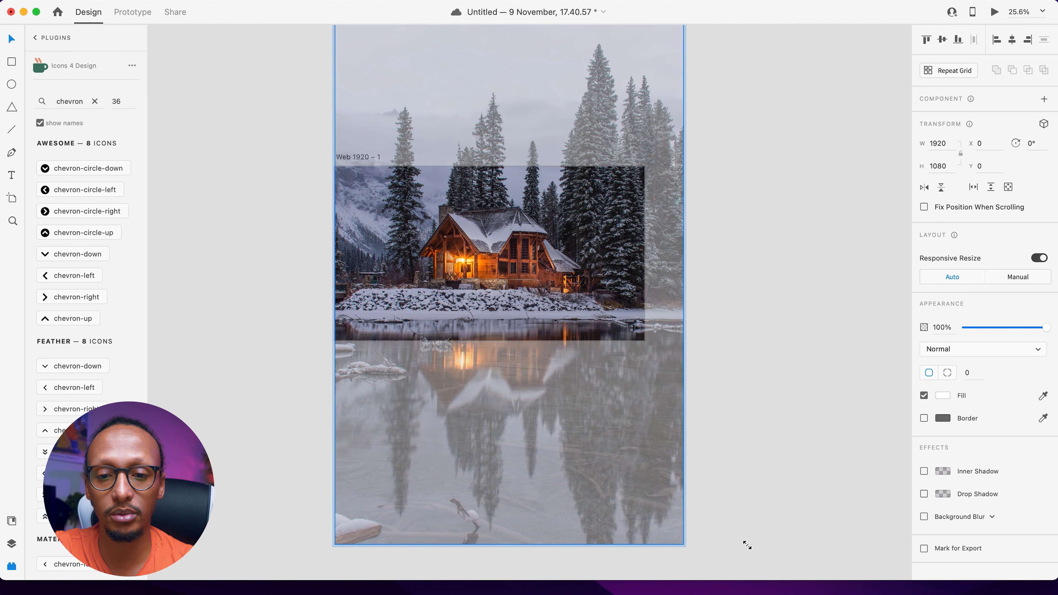
Step: Flip the background photo horizontally, then resize and shift it to cover the artboard with the cabin right of centre
left_click(924, 191)
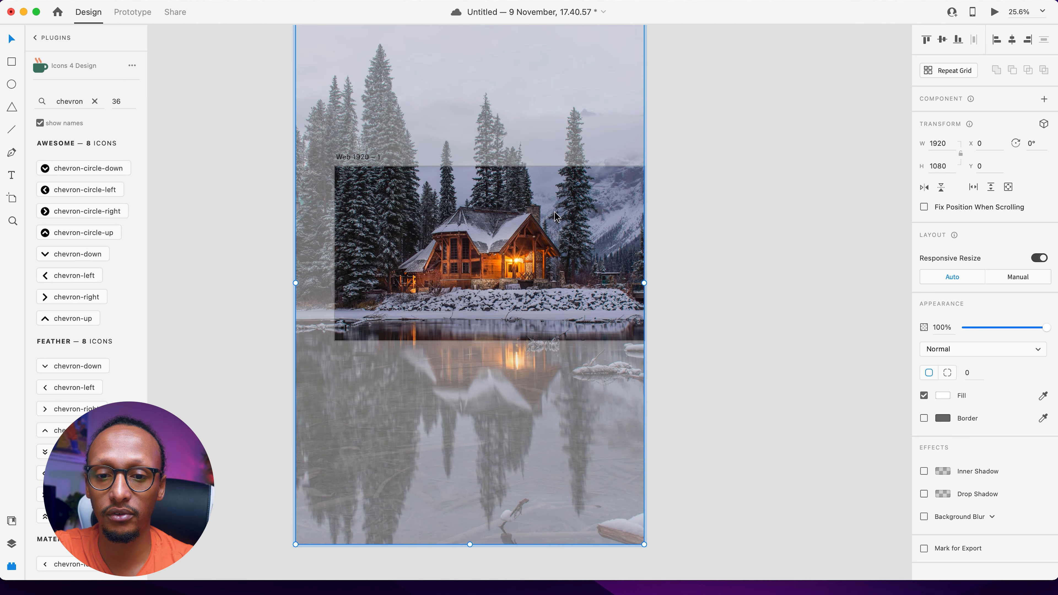
left_click_drag(504, 252, 557, 252)
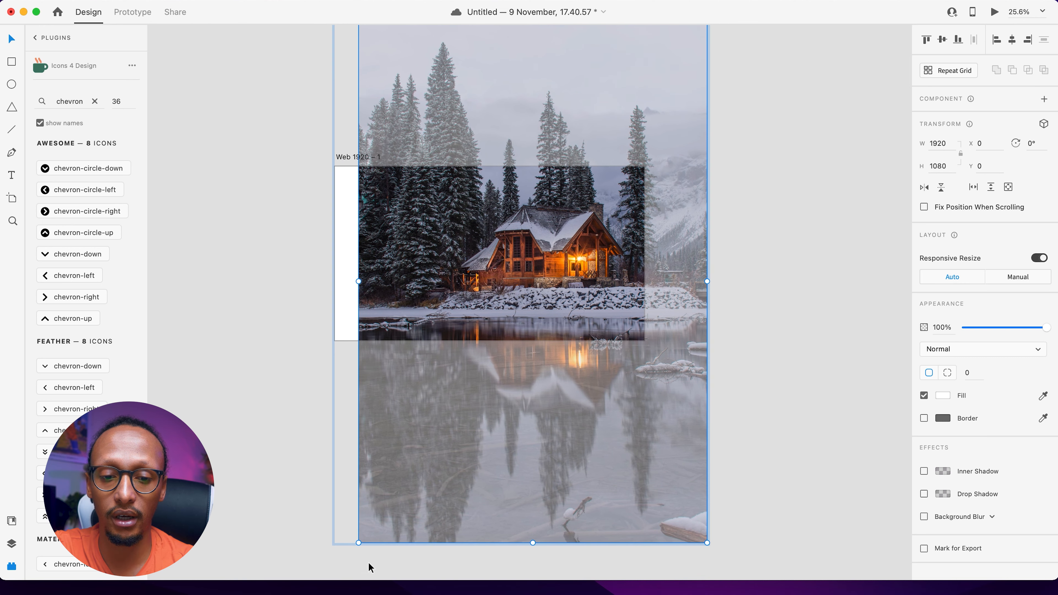
left_click_drag(358, 542, 333, 540)
left_click_drag(523, 344, 524, 322)
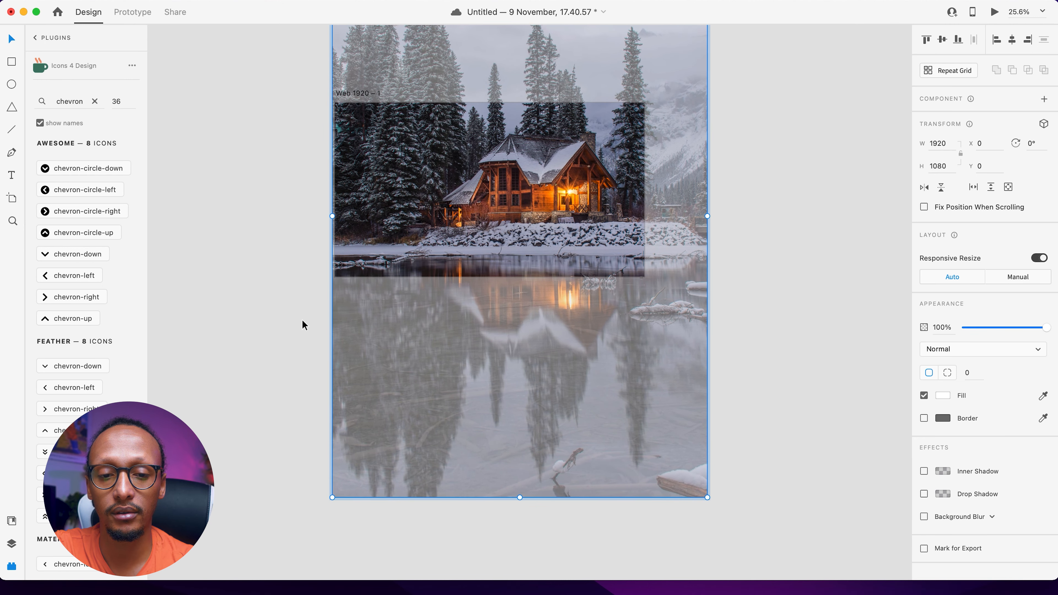
Step: Draw a borderless rectangle about 1101 × 1080 px over the left part of the artboard
left_click(302, 324)
scroll(425, 222, "up", 5)
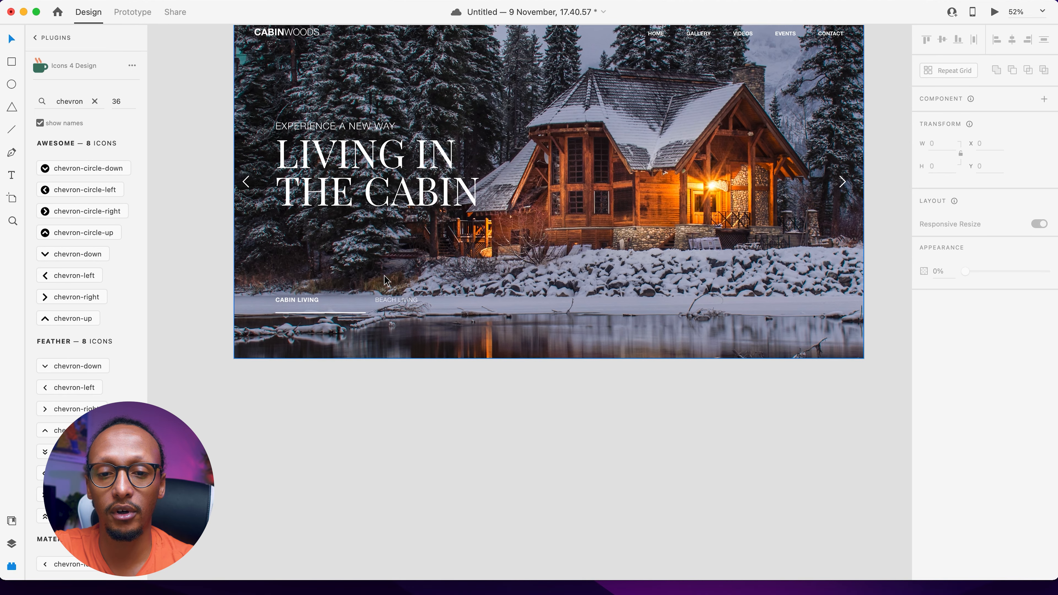
scroll(384, 275, "up", 3)
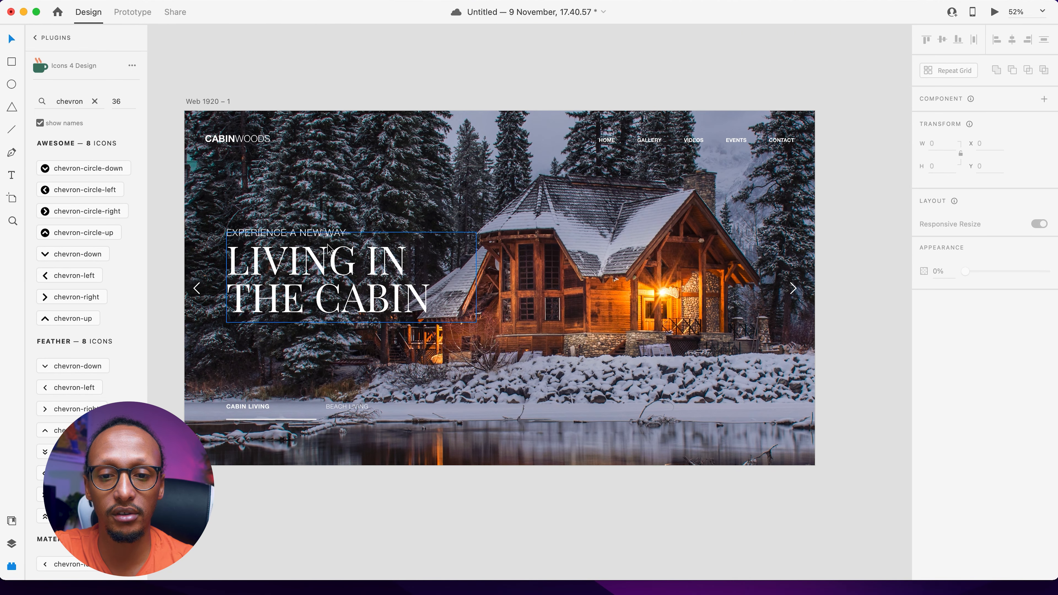
left_click(12, 62)
left_click_drag(185, 112, 546, 465)
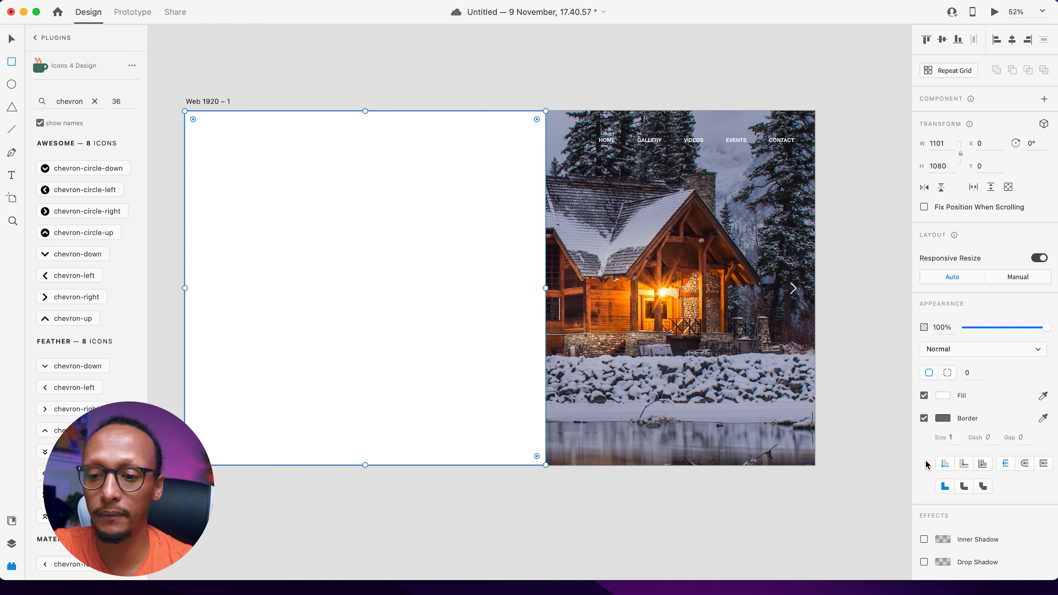
left_click(922, 419)
Step: Fill the rectangle with a linear gradient running from its left to its right edge, with black #000000 as the starting colour
left_click(943, 396)
left_click(815, 319)
left_click(809, 333)
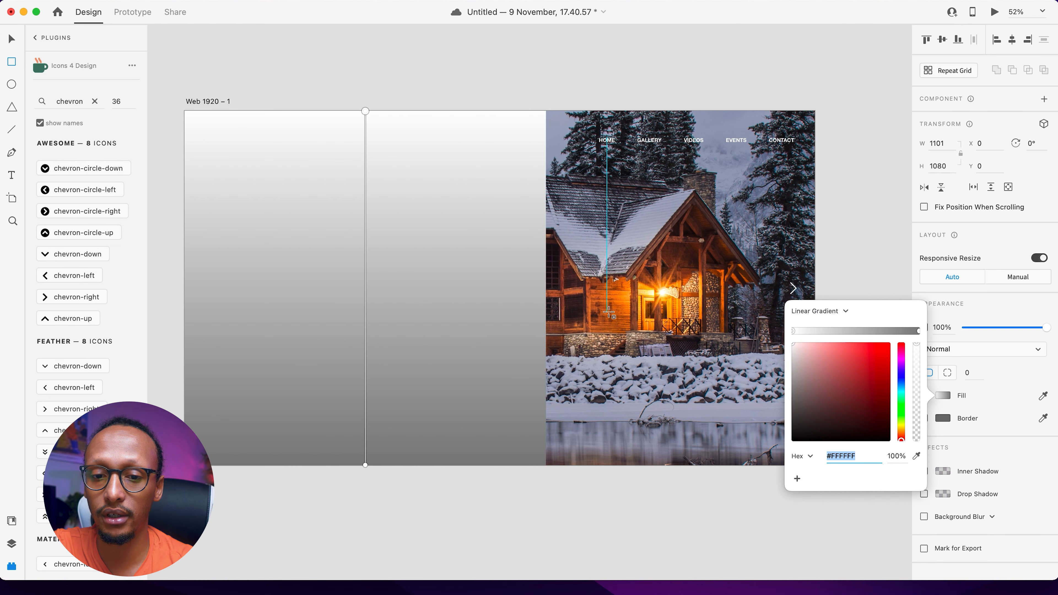
left_click_drag(368, 464, 542, 301)
left_click_drag(366, 111, 185, 297)
left_click_drag(876, 367, 748, 460)
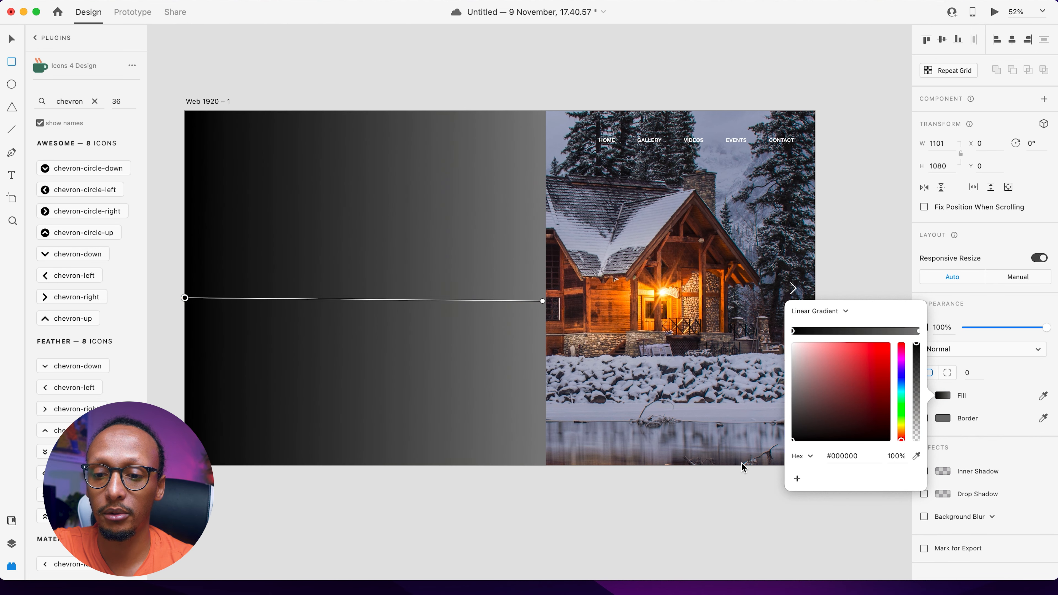
Step: Change the gradient's end stop to fully transparent black so the rectangle fades into the photo
left_click(919, 331)
left_click_drag(860, 399, 704, 528)
left_click(917, 409)
left_click_drag(919, 412, 916, 460)
left_click(548, 545)
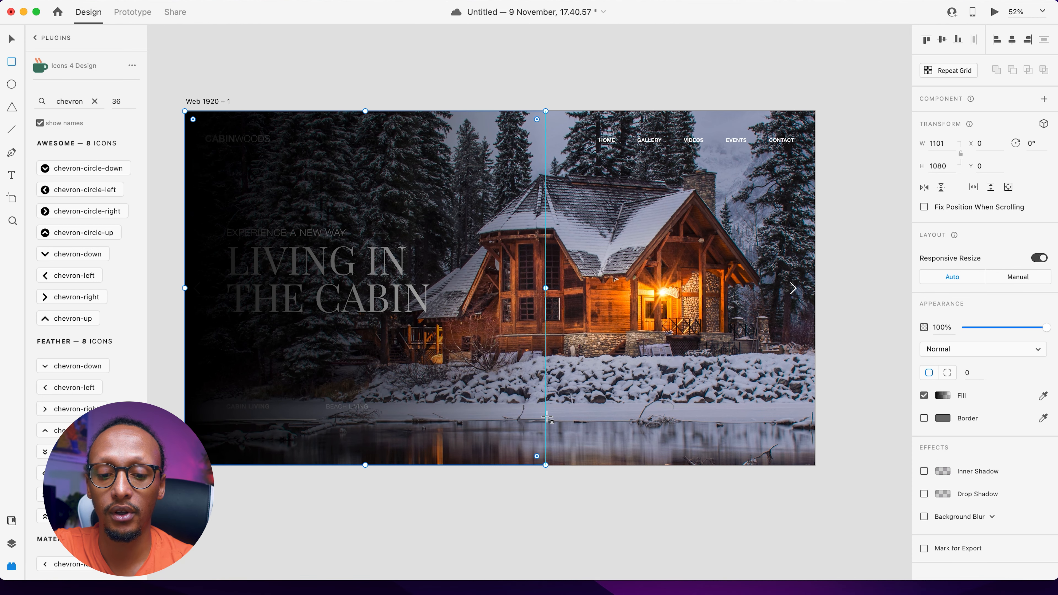
Step: Send the gradient rectangle backward until it sits behind the logo, headline and slider labels but above the background photo
key("v")
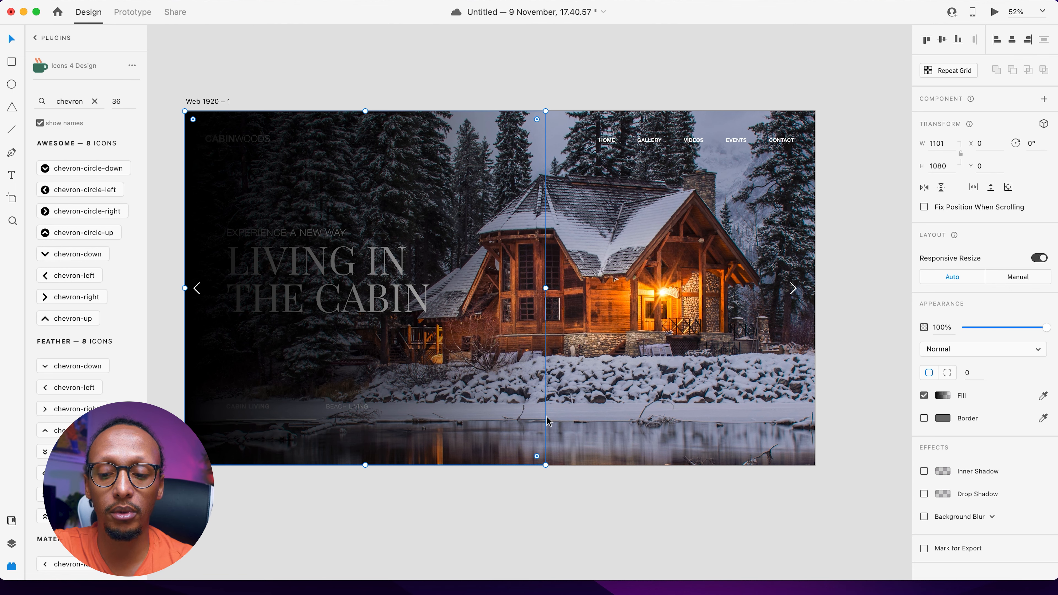
key("super+bracketleft")
key("super+bracketleft")
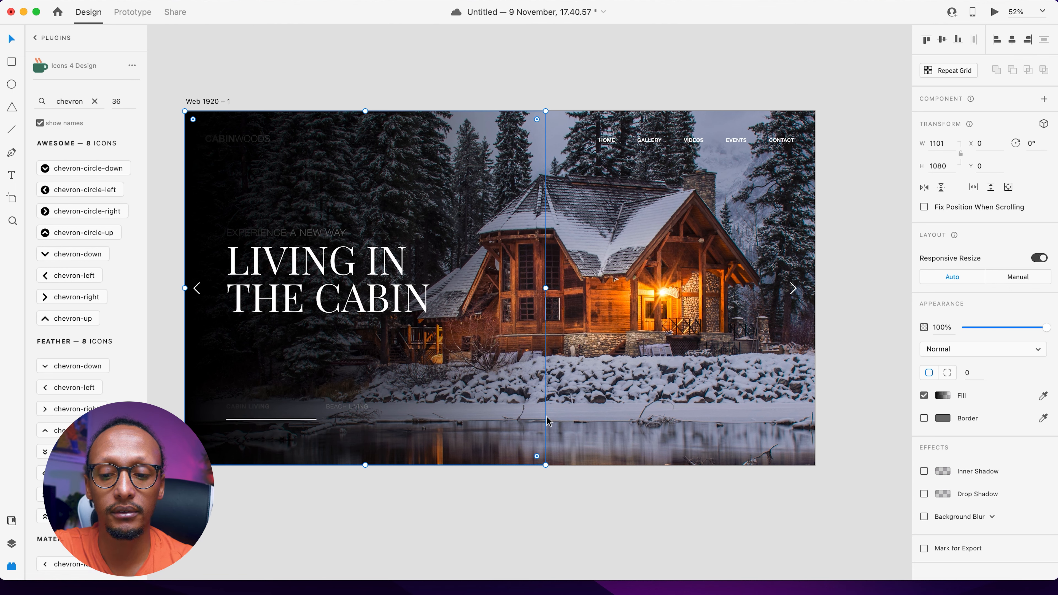
key("super+bracketleft")
key("super+bracketleft")
key("super+bracketleft")
key("super+bracketleft")
key("super+bracketleft")
key("super+bracketright")
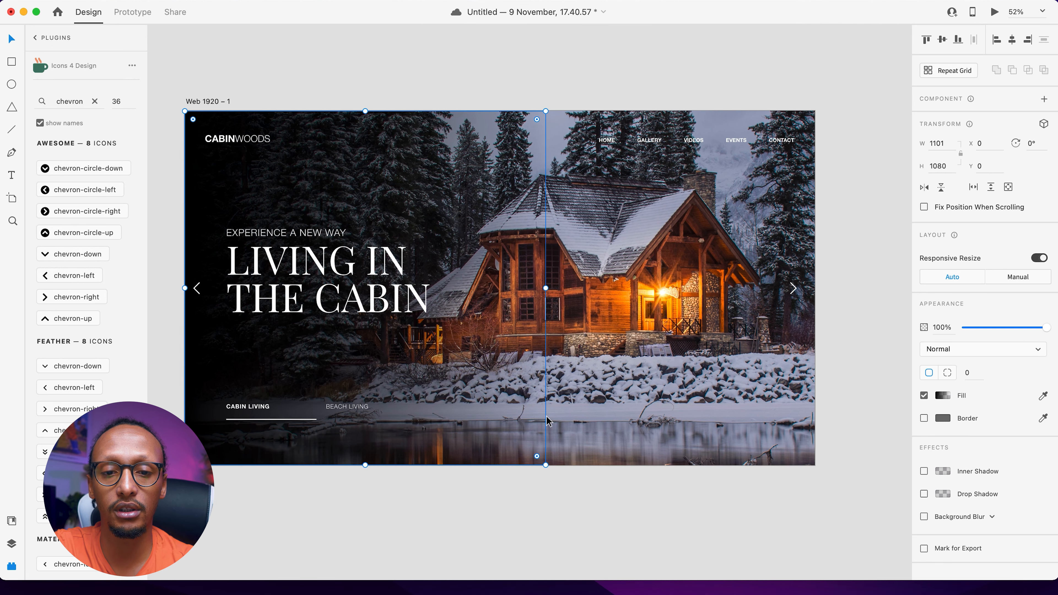
Step: Widen the gradient overlay to about 1551 px and recolour it to #11181F sampled from the photo, with the end stop at 0% opacity
left_click_drag(545, 289, 694, 303)
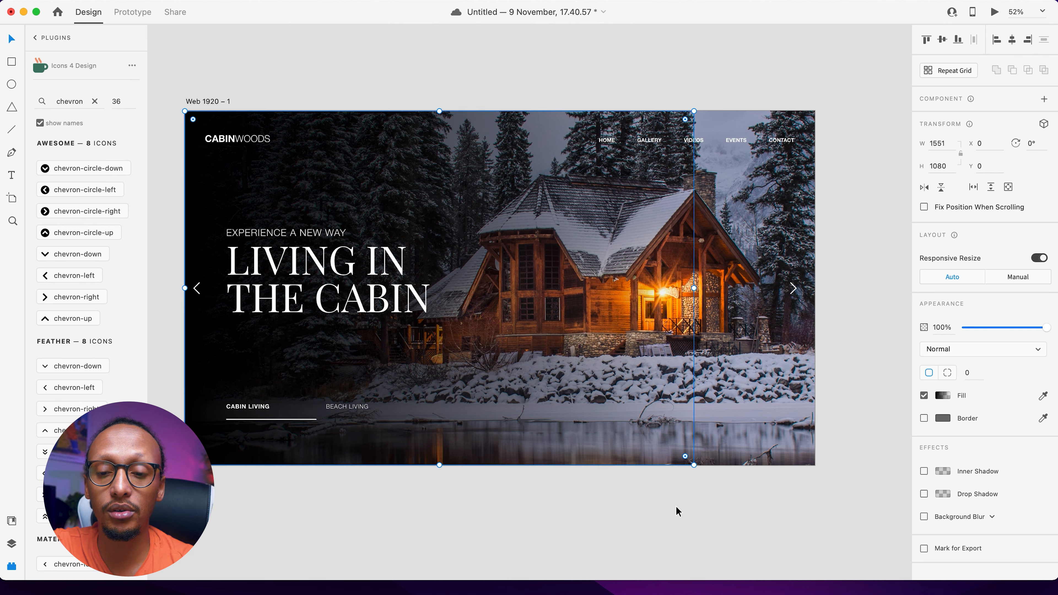
left_click(943, 395)
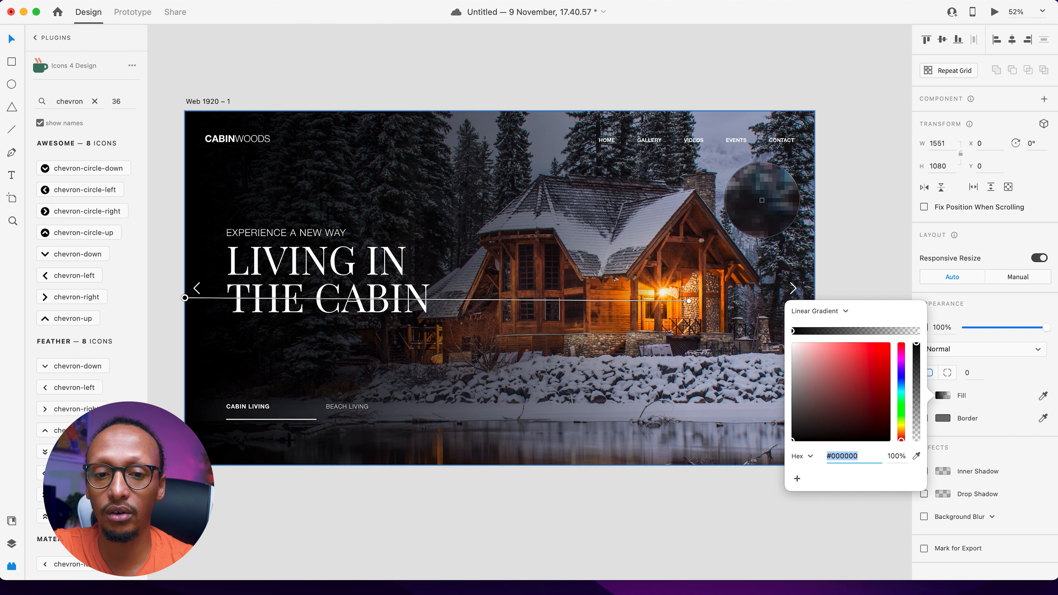
left_click(763, 202)
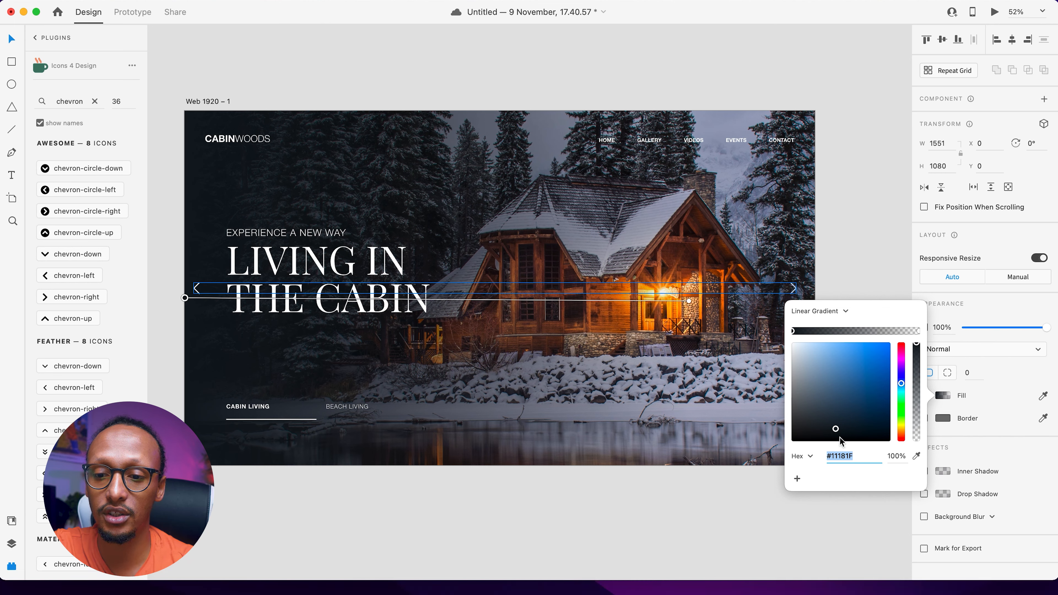
left_click(918, 330)
left_click(808, 479)
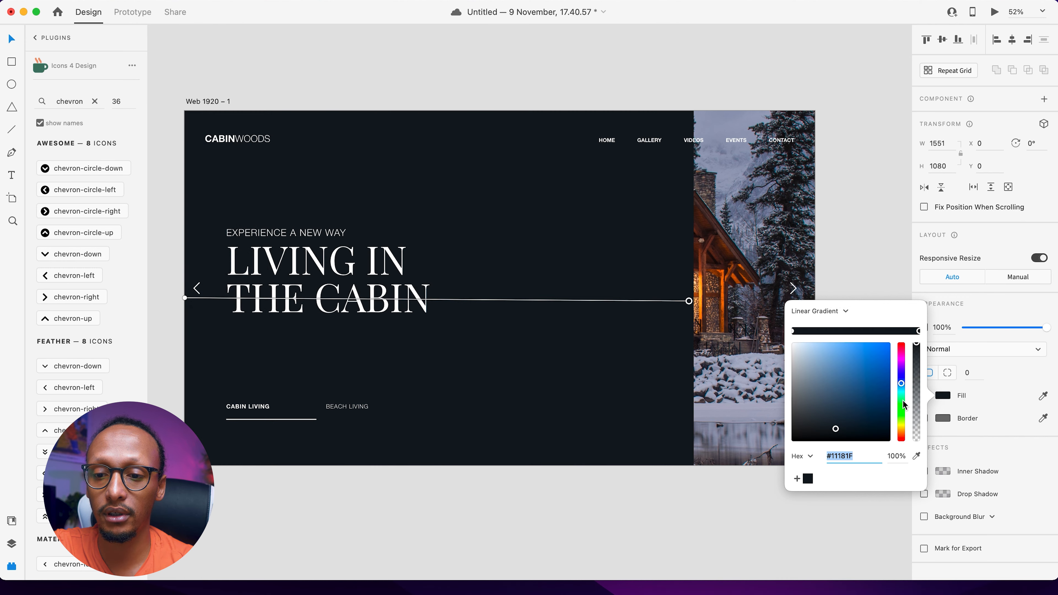
left_click_drag(915, 404, 902, 499)
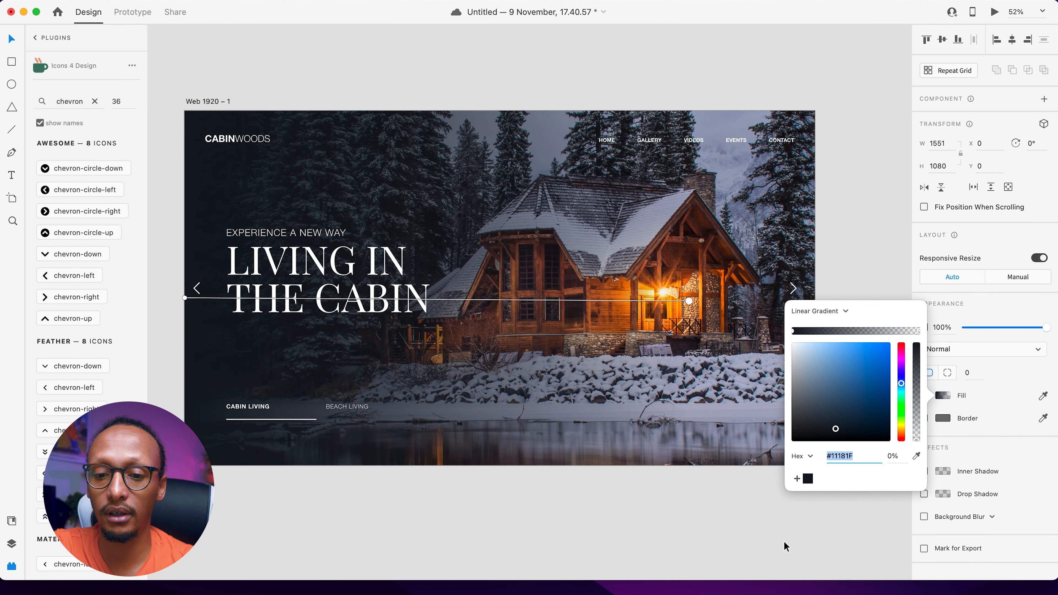
left_click(741, 535)
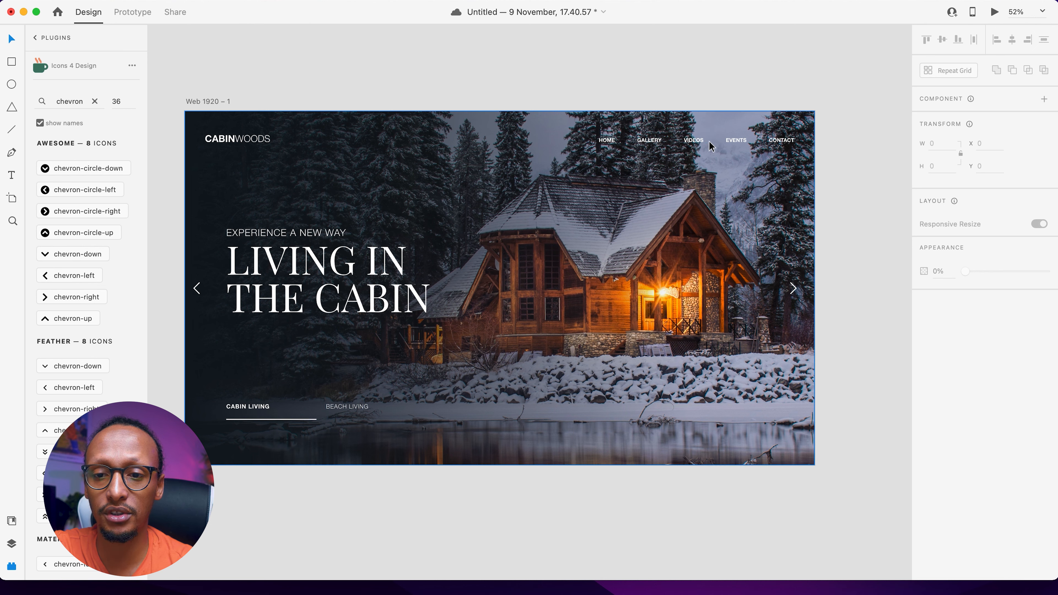
Step: Duplicate the gradient overlay, rotate the copy 90° and place it over the middle of the artboard
left_click(329, 168)
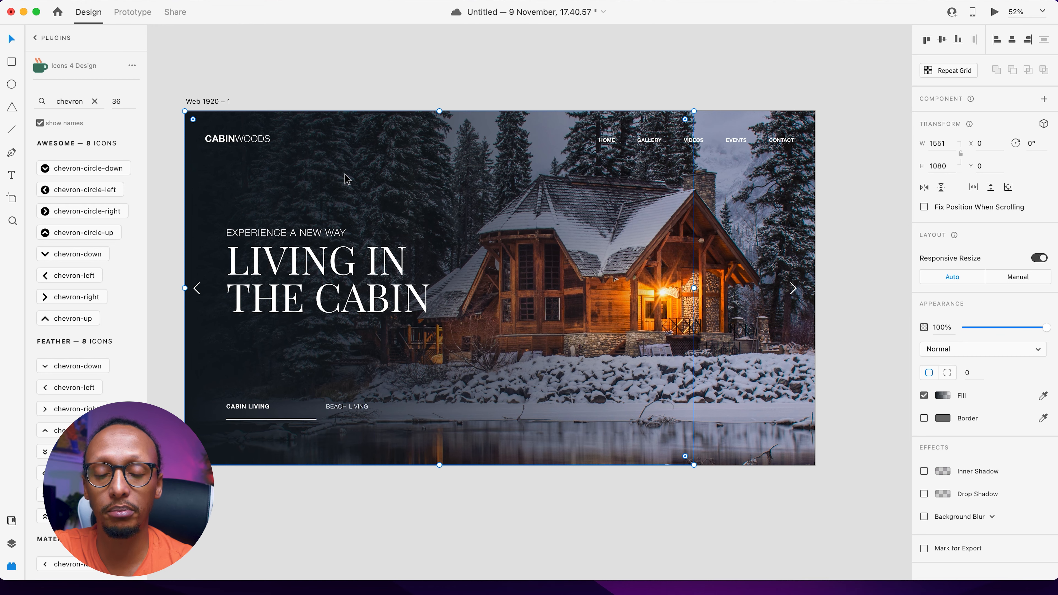
left_click_drag(347, 179, 447, 155)
left_click_drag(284, 85, 596, 185)
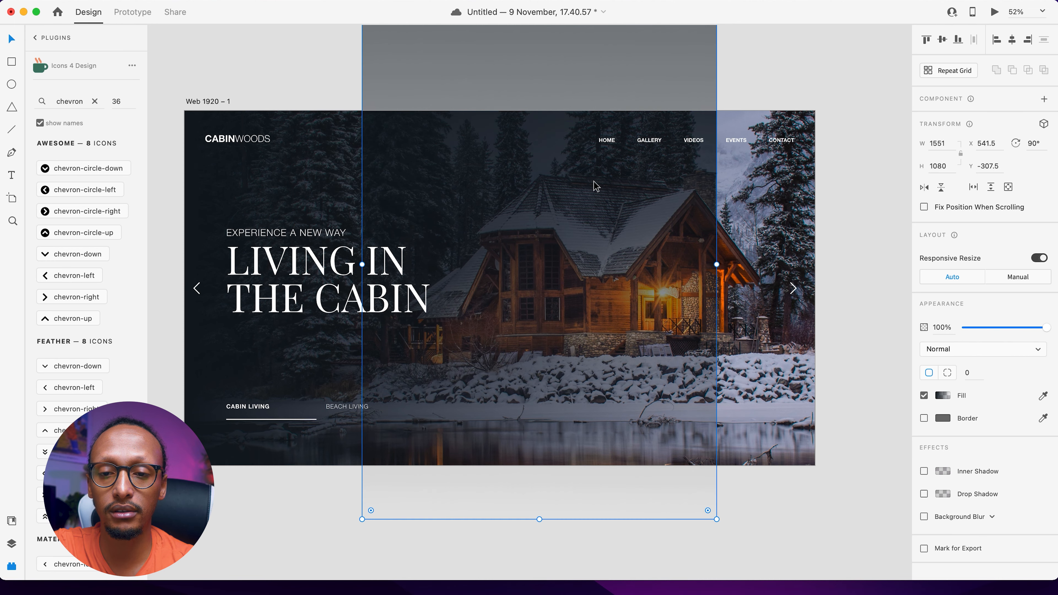
left_click_drag(523, 70, 522, 109)
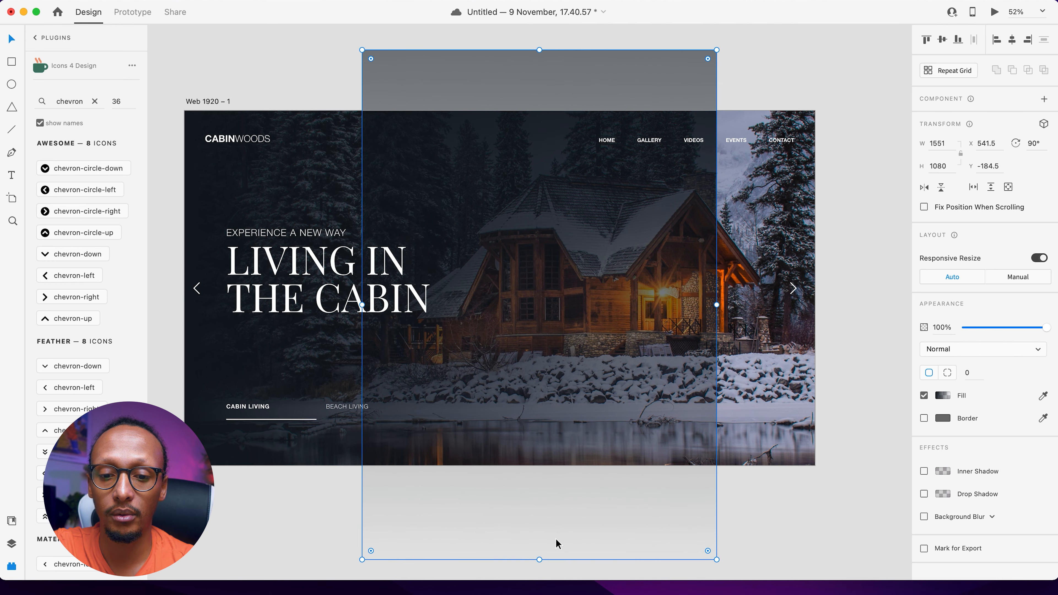
Step: Fit the rotated overlay to the artboard's top edge, spanning the full 1920 px width and about 287 px tall
left_click_drag(540, 560, 540, 203)
left_click_drag(531, 73, 632, 137)
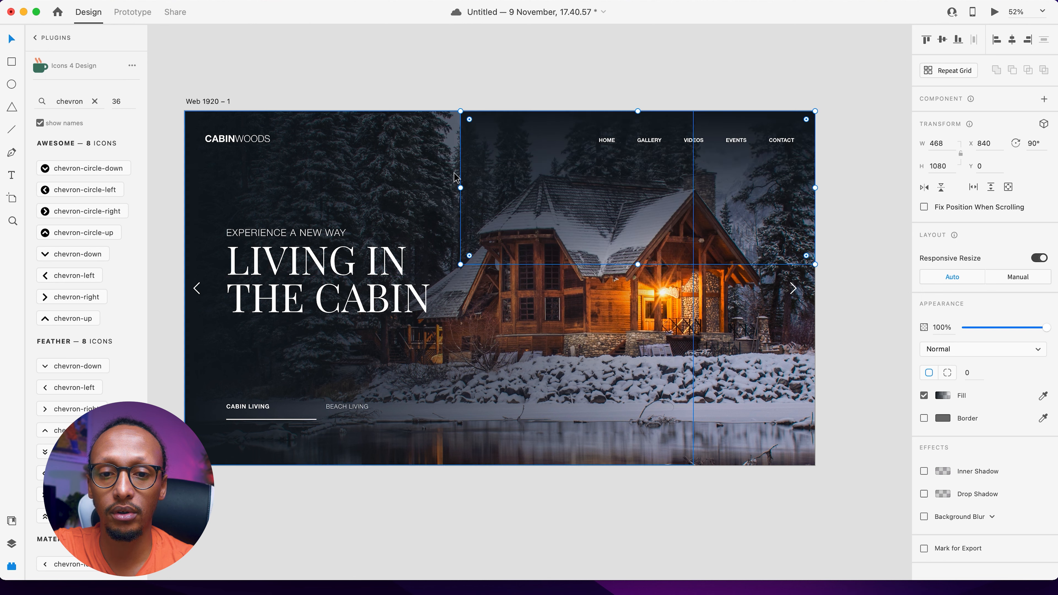
left_click_drag(459, 187, 184, 171)
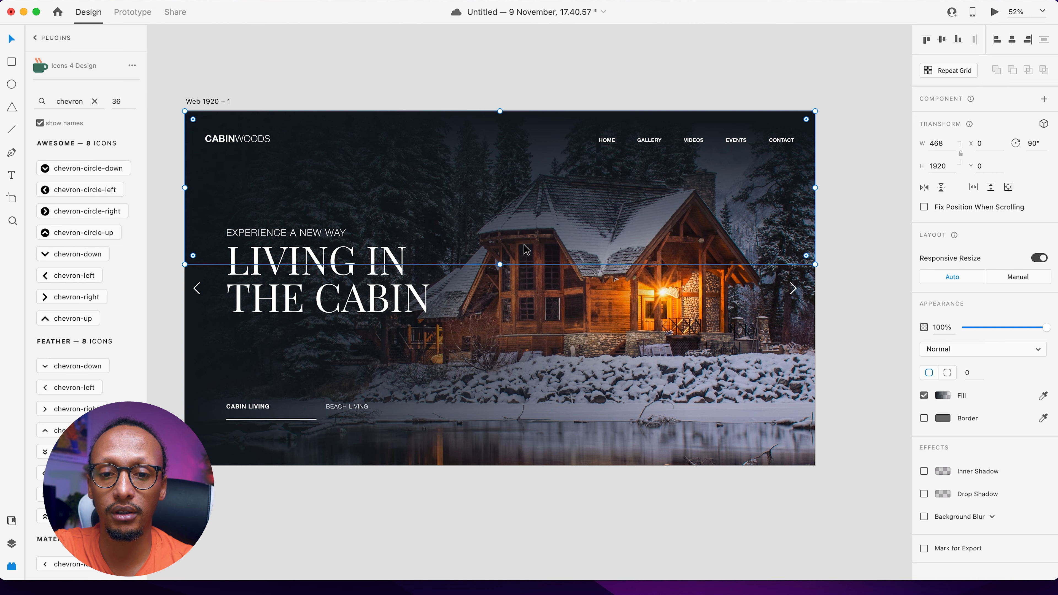
left_click_drag(500, 265, 503, 204)
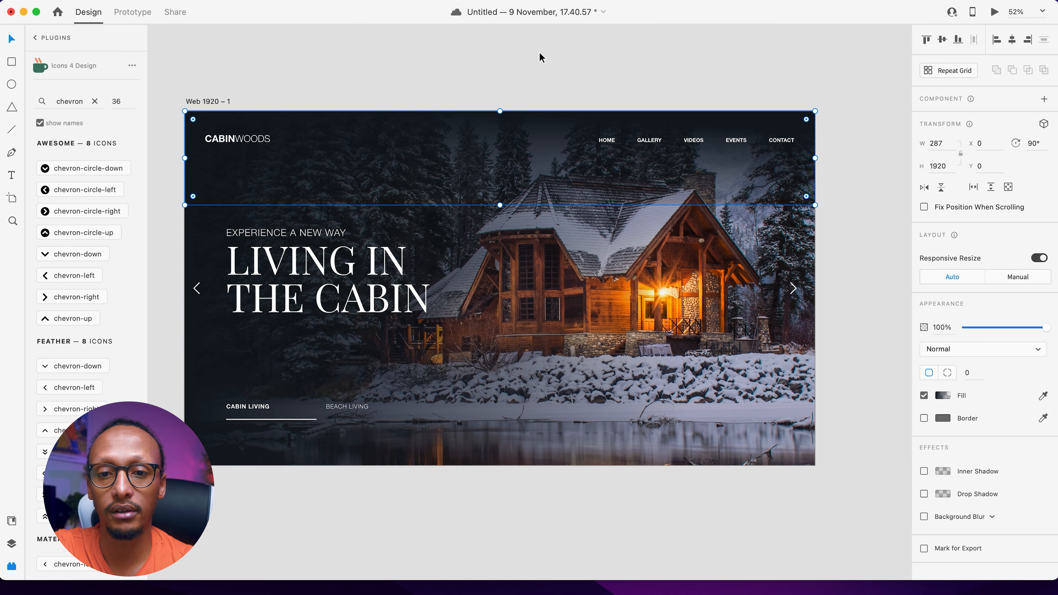
left_click(541, 57)
Step: Straighten the top overlay's gradient line so it runs vertically downward
left_click(530, 193)
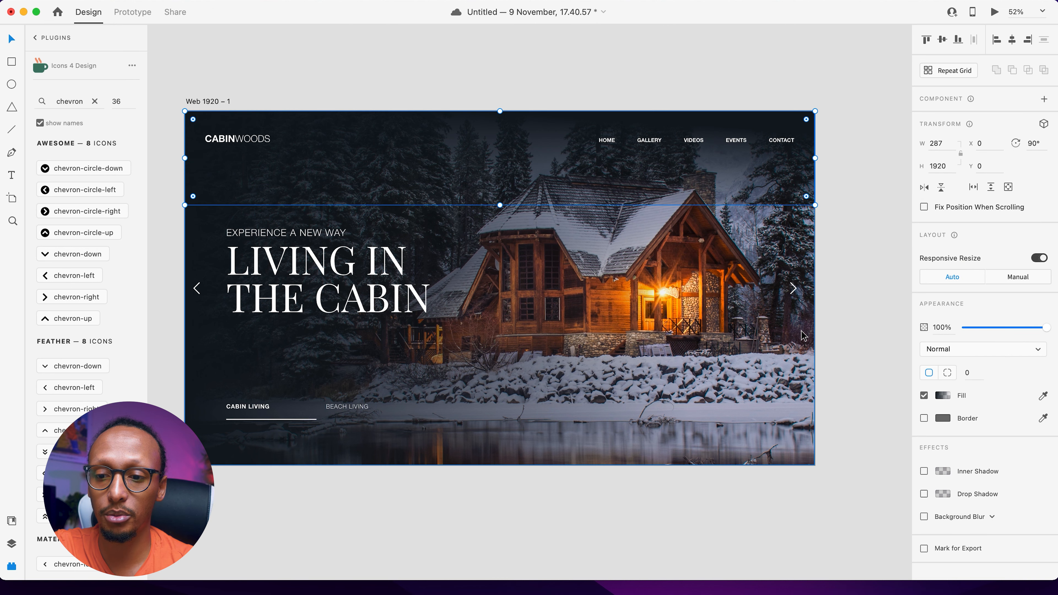
left_click(942, 395)
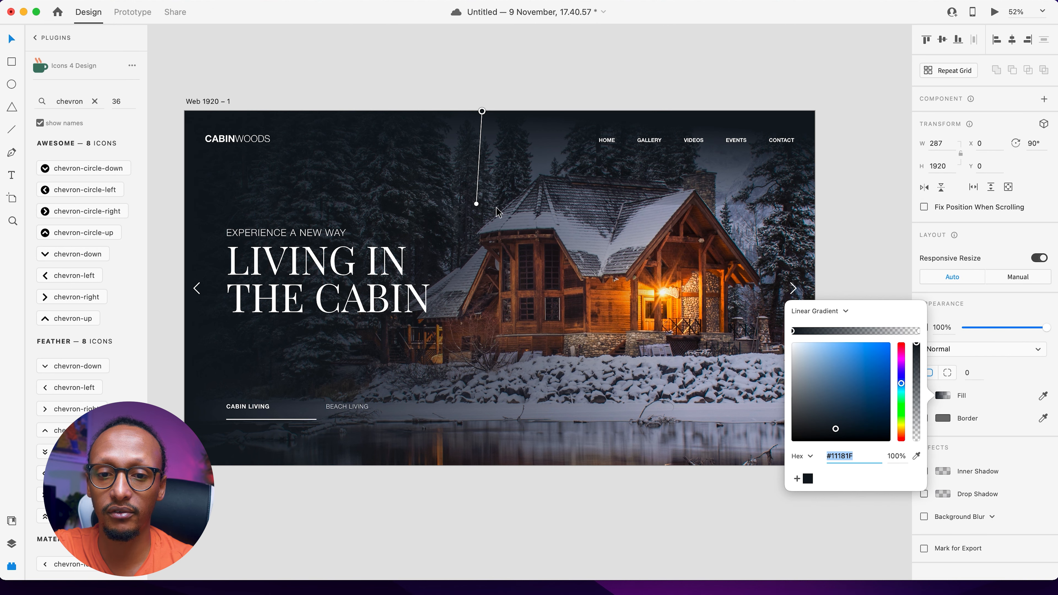
left_click_drag(477, 205, 483, 205)
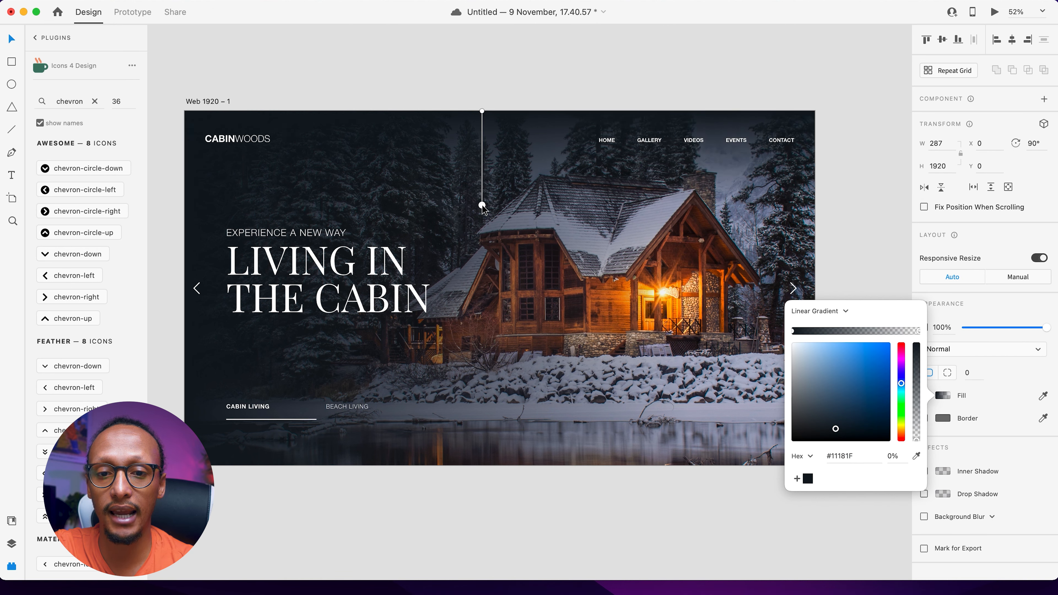
left_click(532, 82)
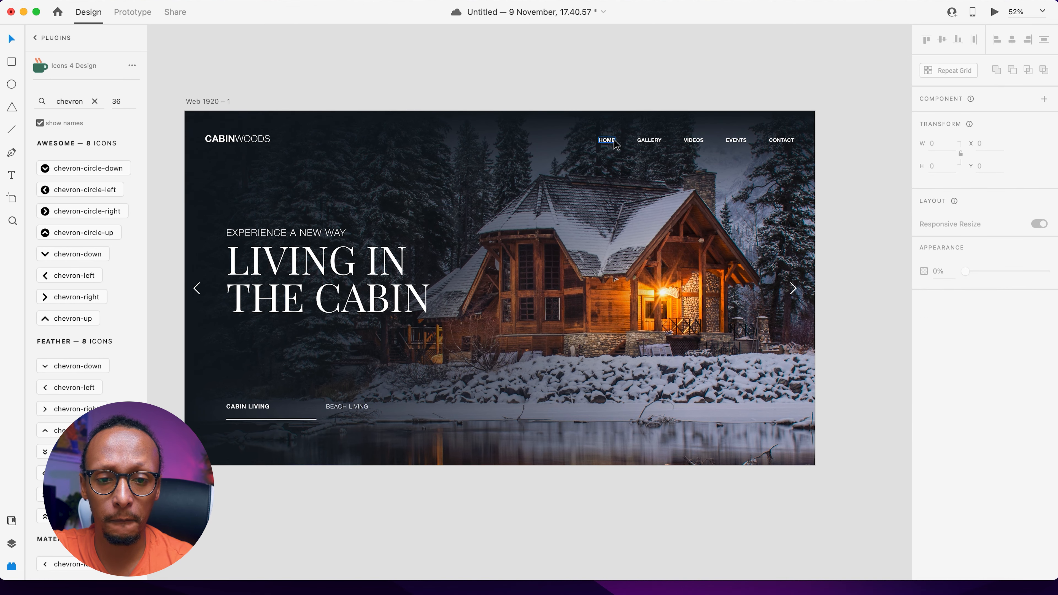
Step: Fill the Web 1920 – 1 artboard with the saved dark swatch #11181F
scroll(614, 141, "down", 5)
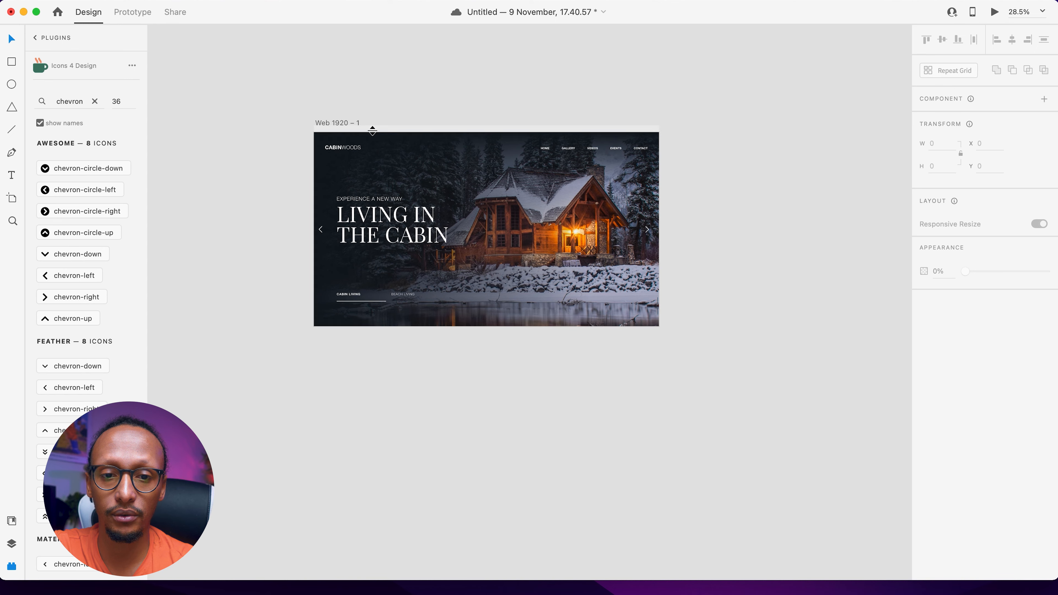
left_click(338, 123)
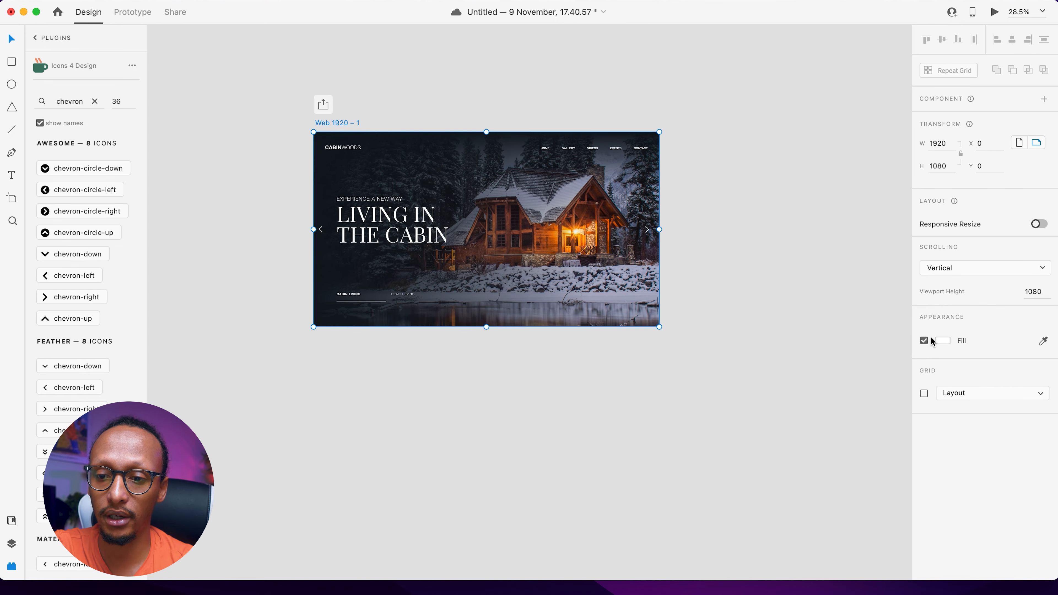
left_click(942, 341)
left_click(807, 416)
left_click(601, 426)
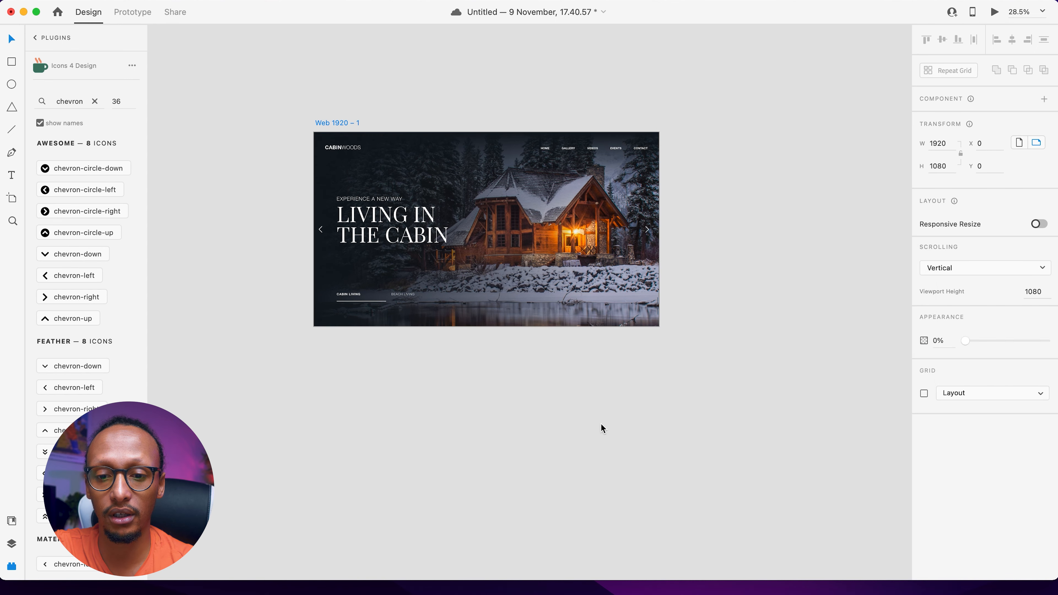
Step: Duplicate the artboard and place the copy beside the original at X 2153, Y 0
left_click_drag(338, 124, 725, 134, "alt")
scroll(724, 134, "right", 6)
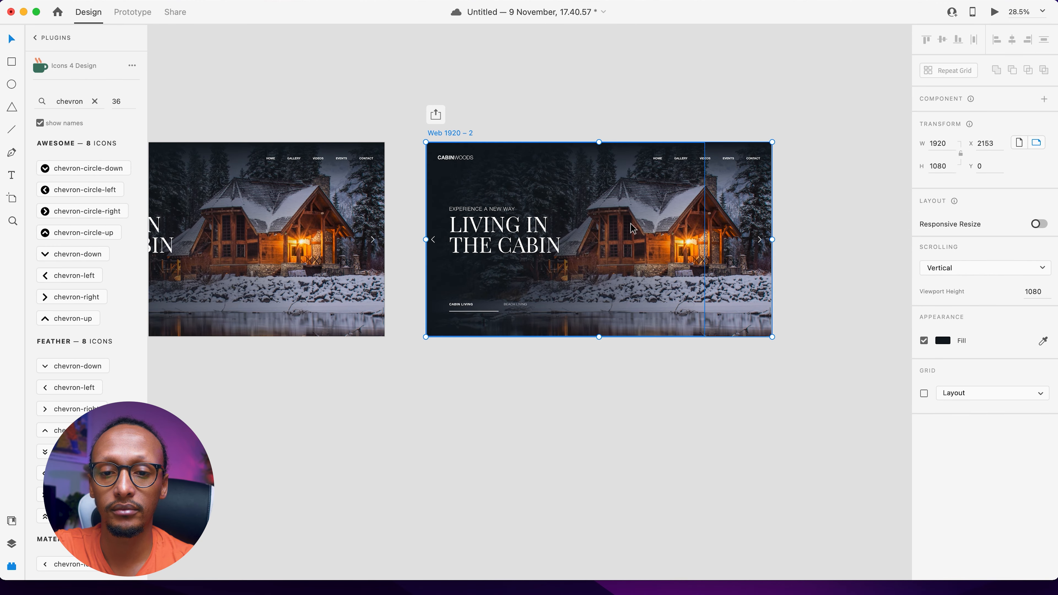
scroll(623, 217, "up", 2)
scroll(573, 191, "up", 5)
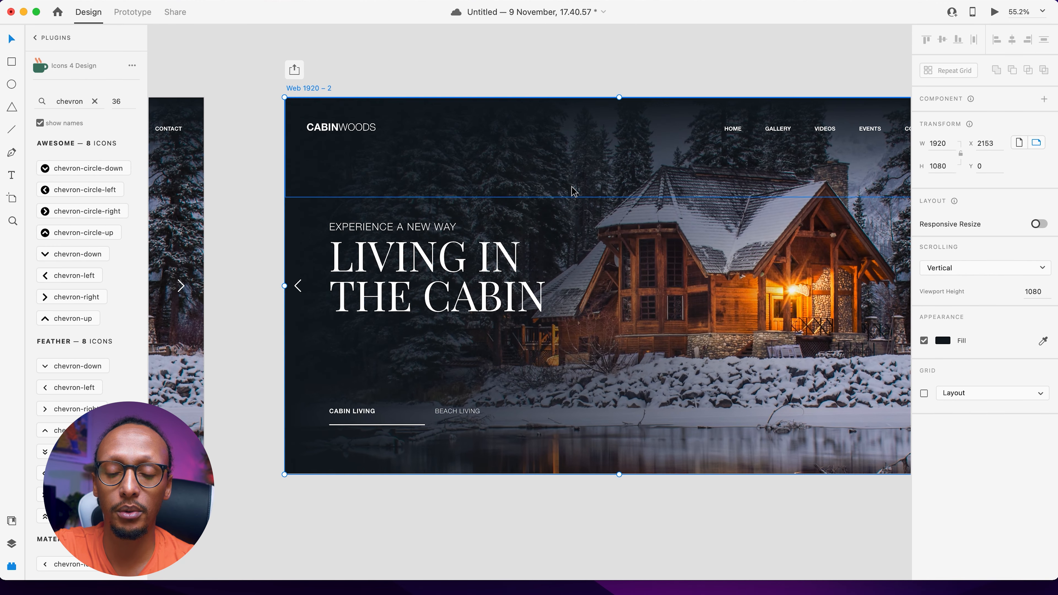
scroll(572, 186, "left", 3)
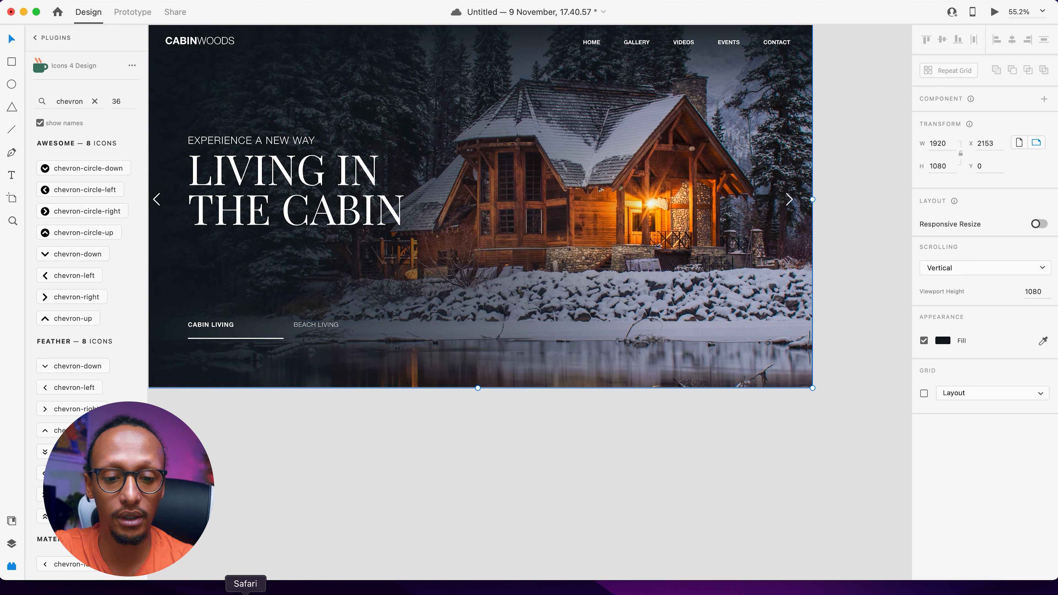
Step: Switch to the browser, search Unsplash for "beach house" and dismiss the photo credit pop-up
left_click(276, 588)
left_click(541, 125)
type("beach house")
key("Return")
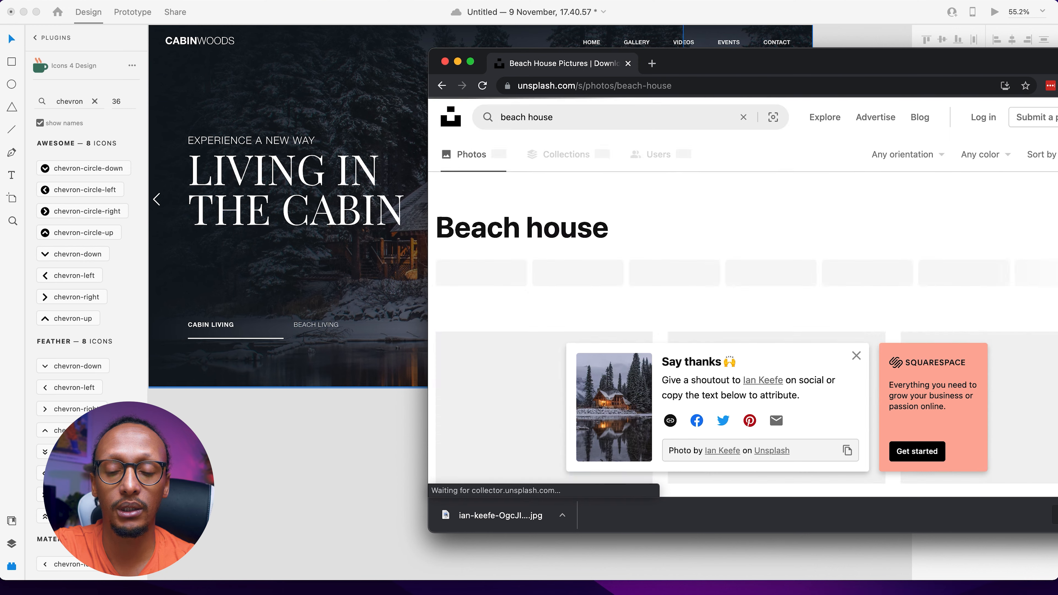
left_click(856, 355)
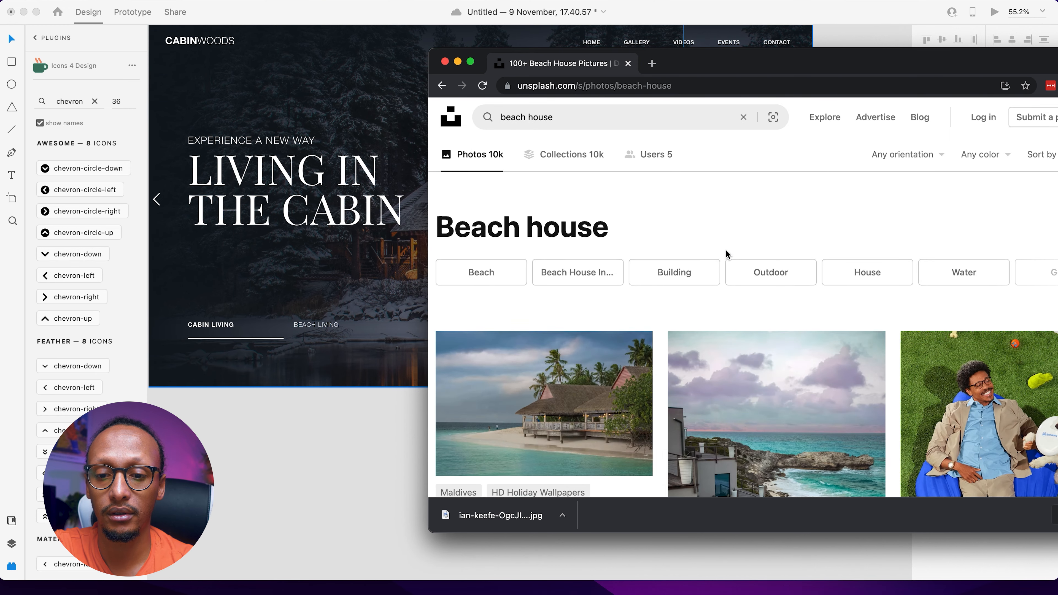
Step: Browse the Unsplash beach house results for a photo that suits the second slide
scroll(725, 251, "down", 10)
scroll(726, 250, "down", 3)
left_click_drag(845, 63, 704, 58)
scroll(698, 318, "up", 3)
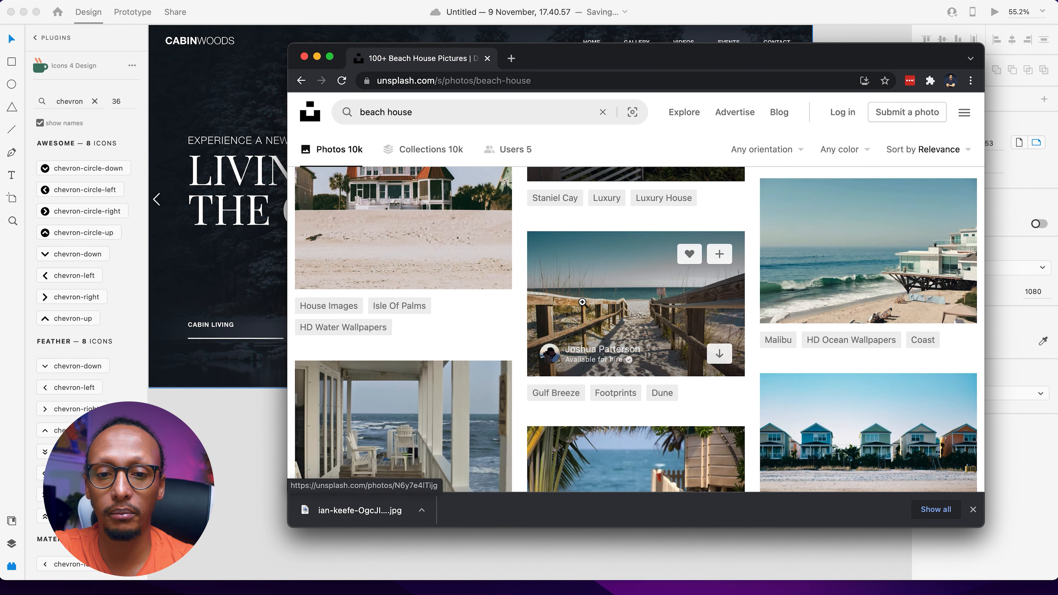
scroll(583, 302, "down", 2)
scroll(582, 302, "up", 2)
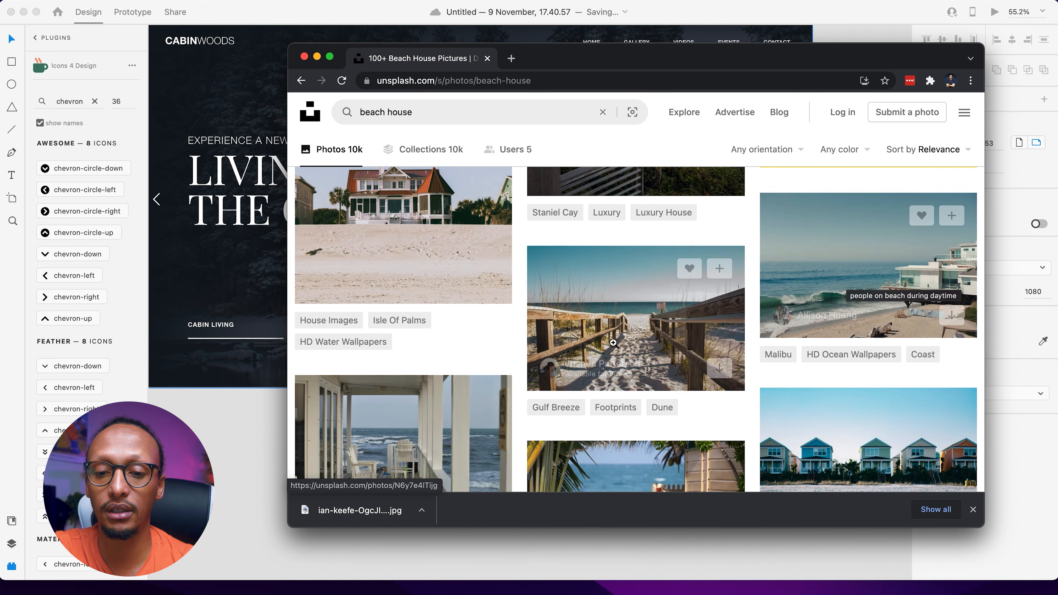
scroll(666, 316, "down", 10)
scroll(613, 342, "down", 9)
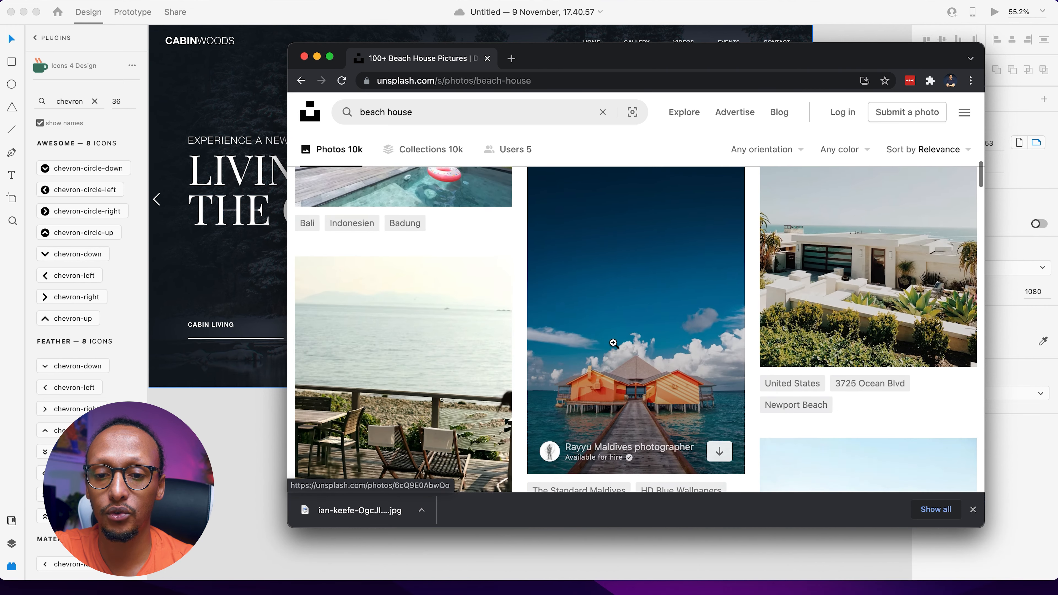
scroll(613, 343, "down", 5)
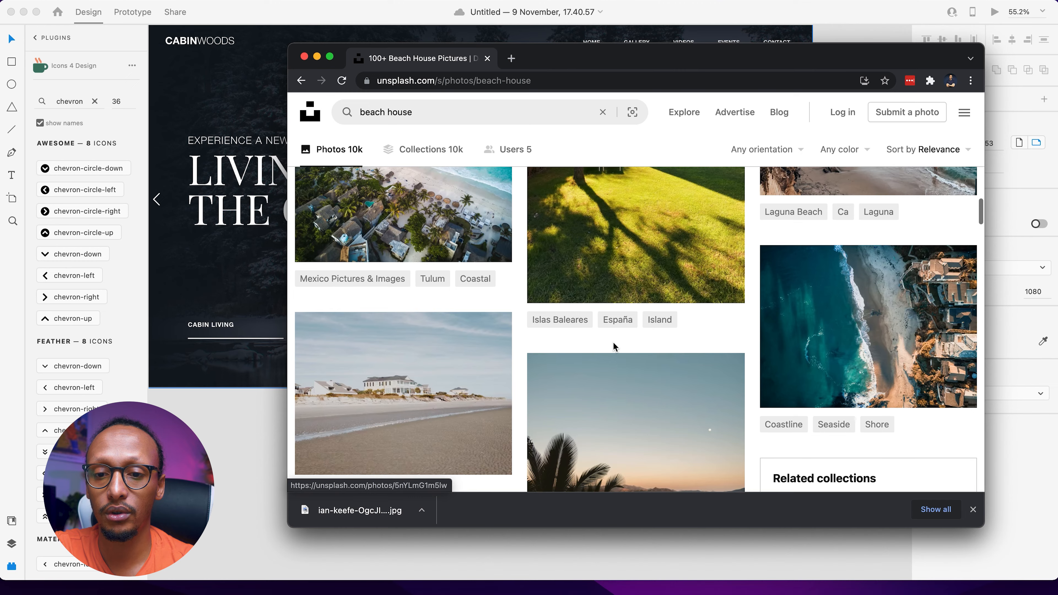
scroll(613, 342, "down", 4)
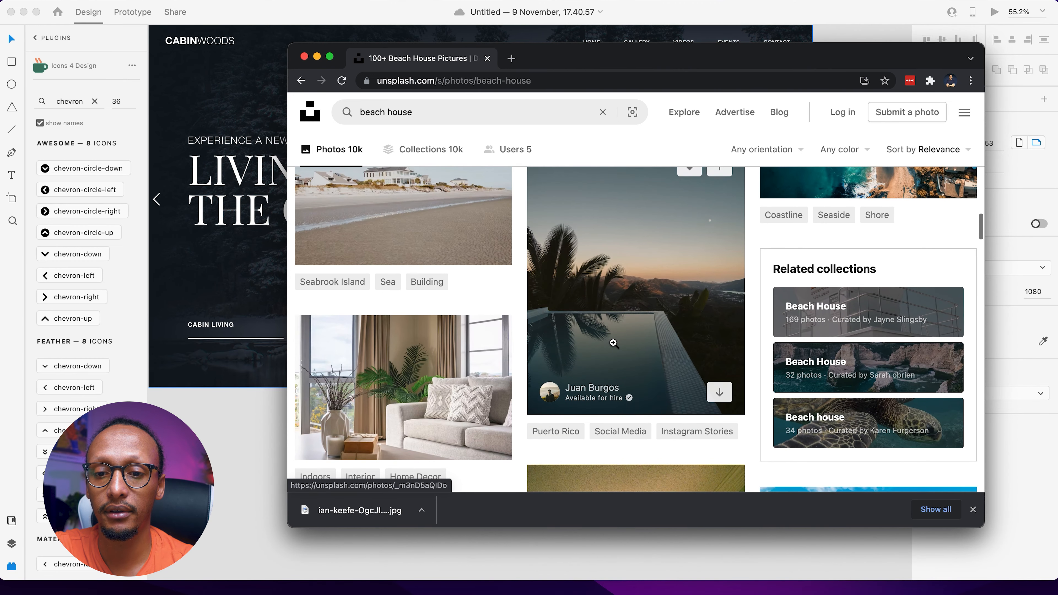
scroll(612, 342, "up", 2)
scroll(613, 343, "down", 2)
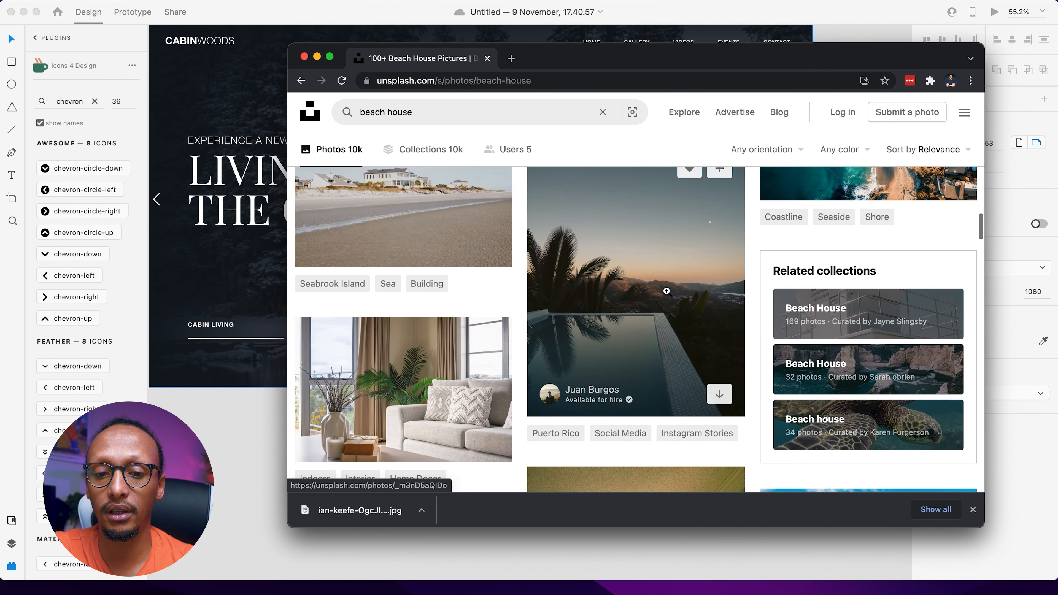
scroll(666, 290, "down", 12)
scroll(651, 285, "down", 3)
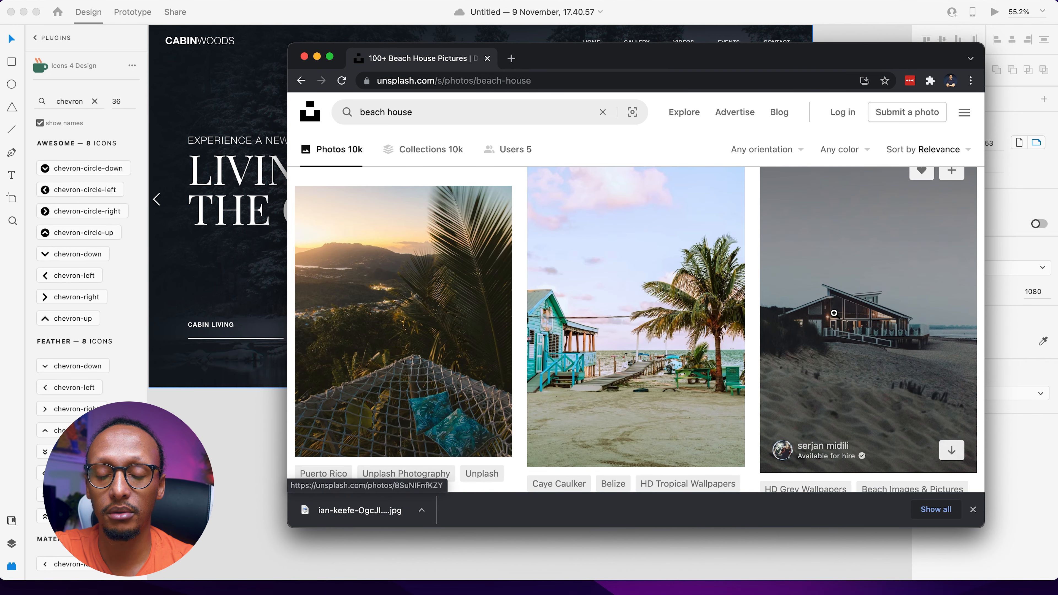
Step: Download the dusky grey photo of the wooden beach house on the dunes
left_click(951, 451)
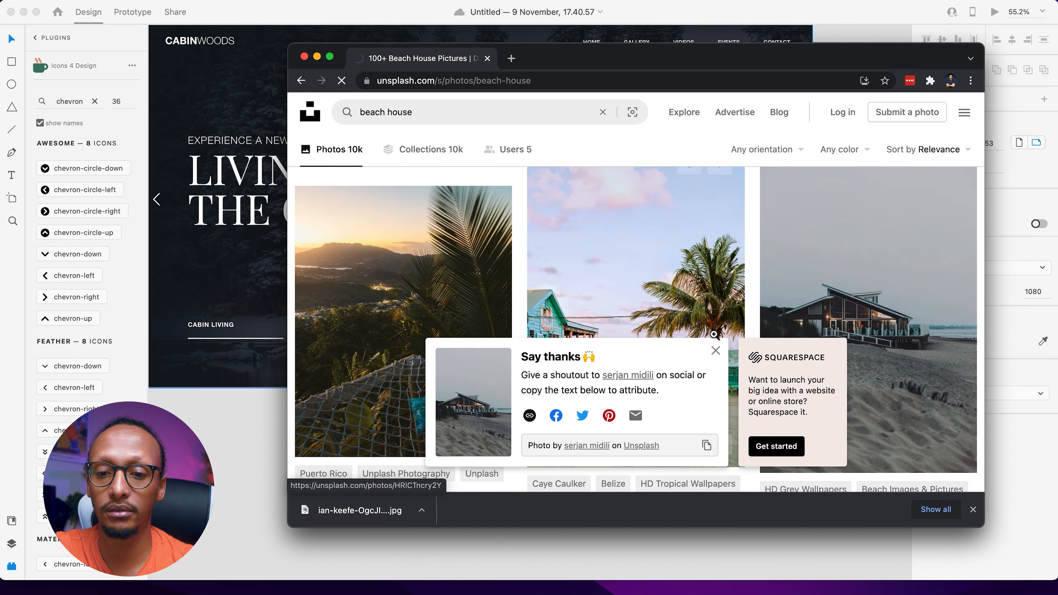
left_click(715, 352)
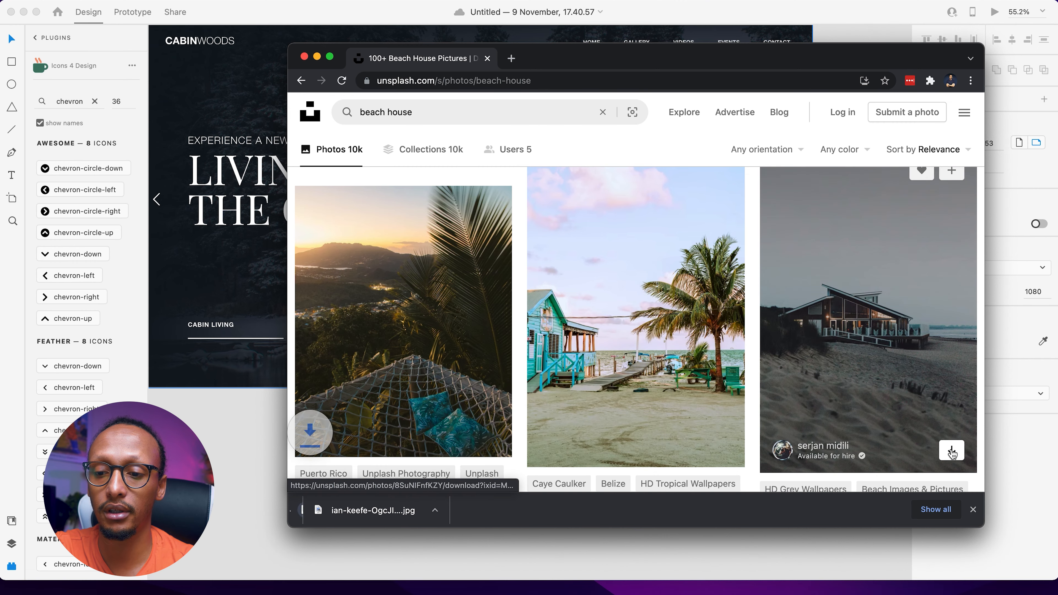
left_click(951, 450)
Step: Replace the cabin image on the duplicated artboard with the downloaded beach house photo and put the browser window away
left_click_drag(598, 64, 1057, 50)
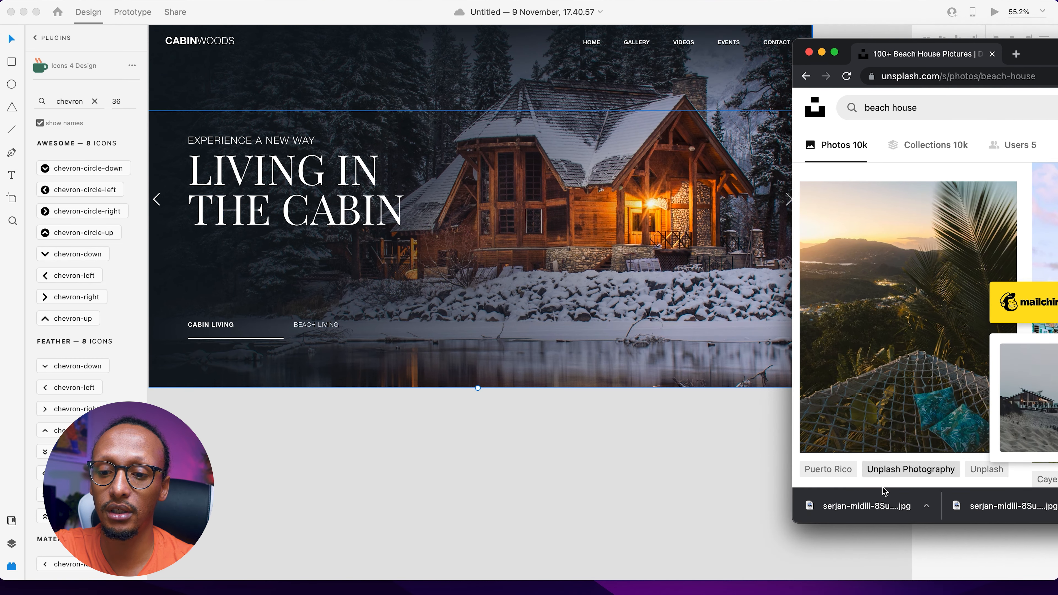
left_click_drag(857, 494, 766, 282)
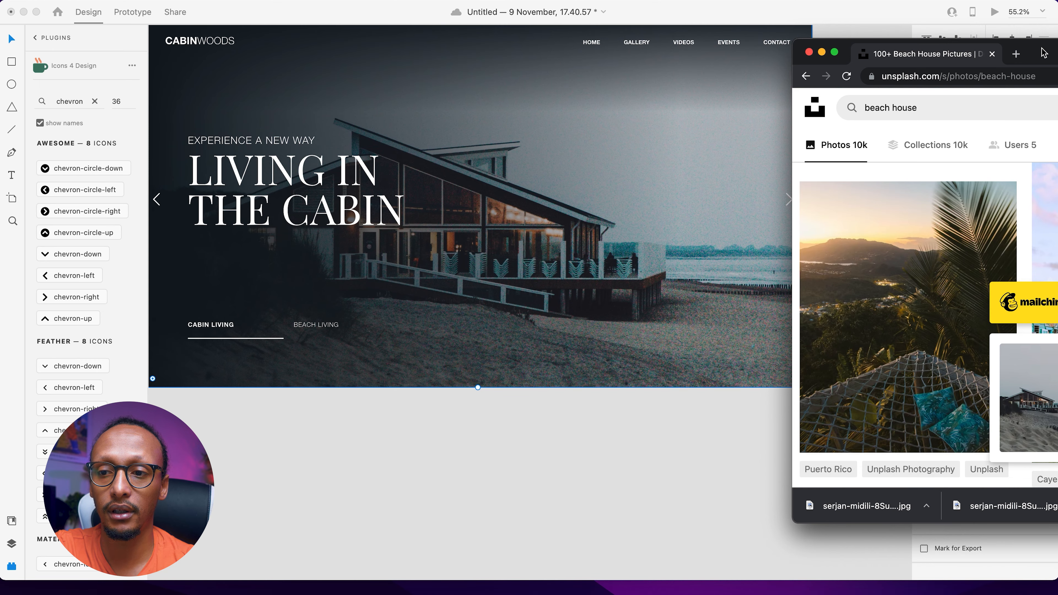
left_click_drag(1043, 53, 258, 60)
left_click(193, 54)
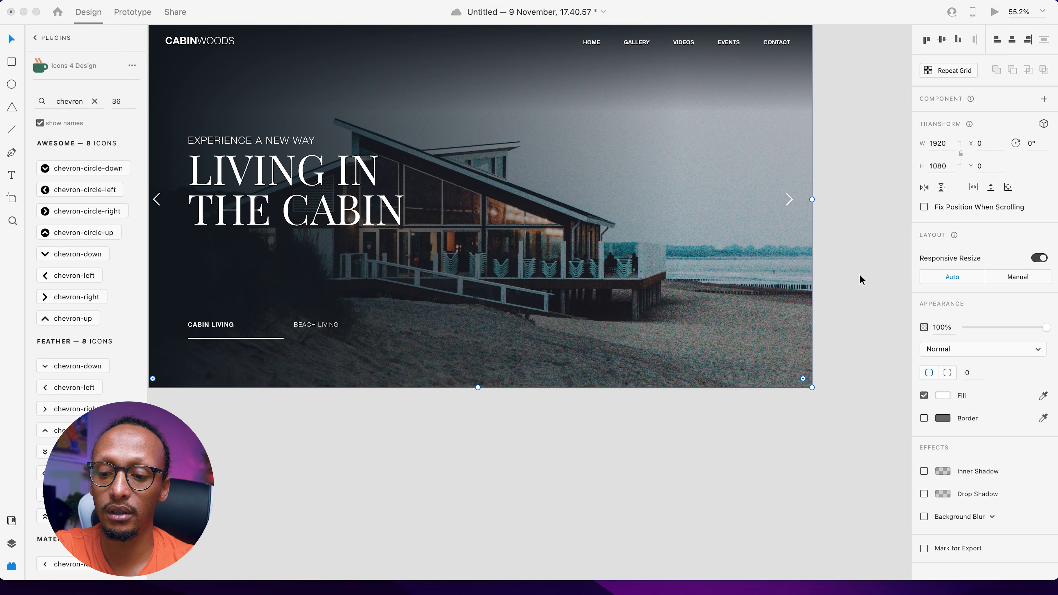
Step: Flip the beach house image horizontally inside its frame
left_click(797, 268)
double_click(797, 269)
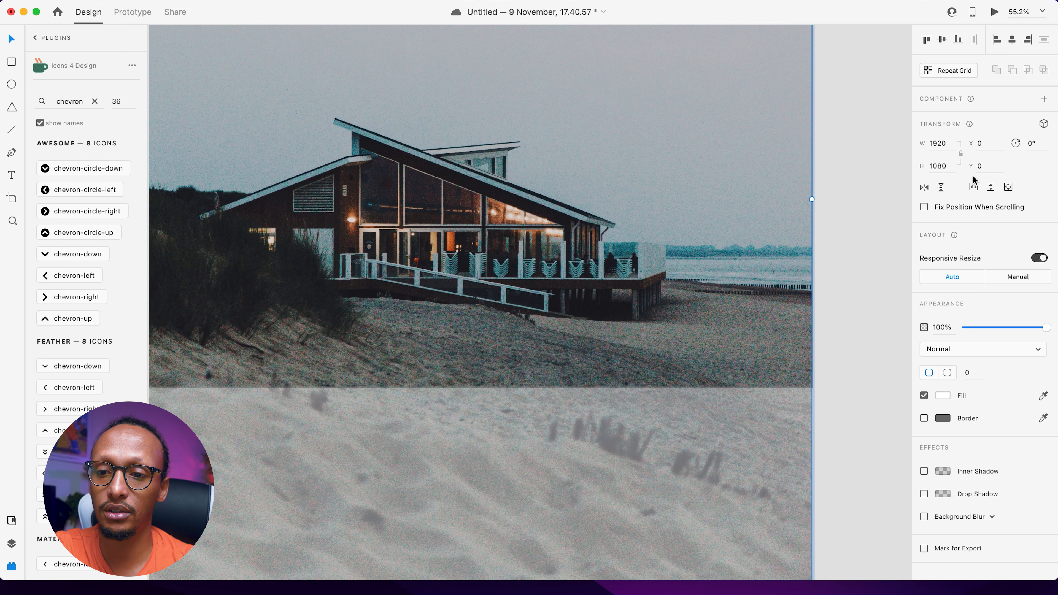
left_click(922, 188)
left_click(835, 228)
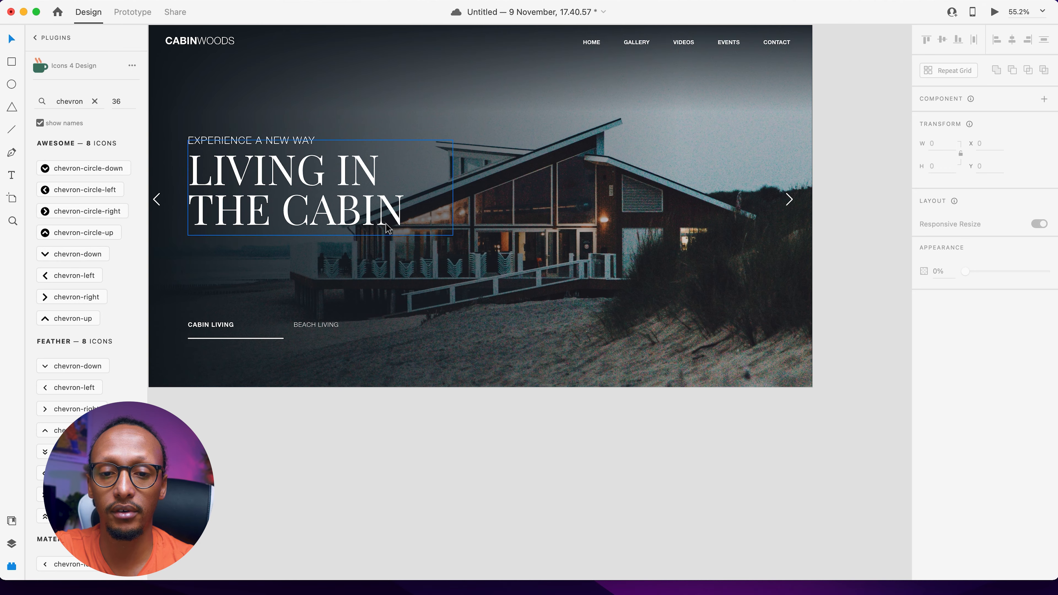
Step: Recolour the side overlay's starting gradient stop to #A5AEB8, sampled from the photo, and save that colour as a swatch
scroll(394, 225, "left", 3)
left_click(225, 133)
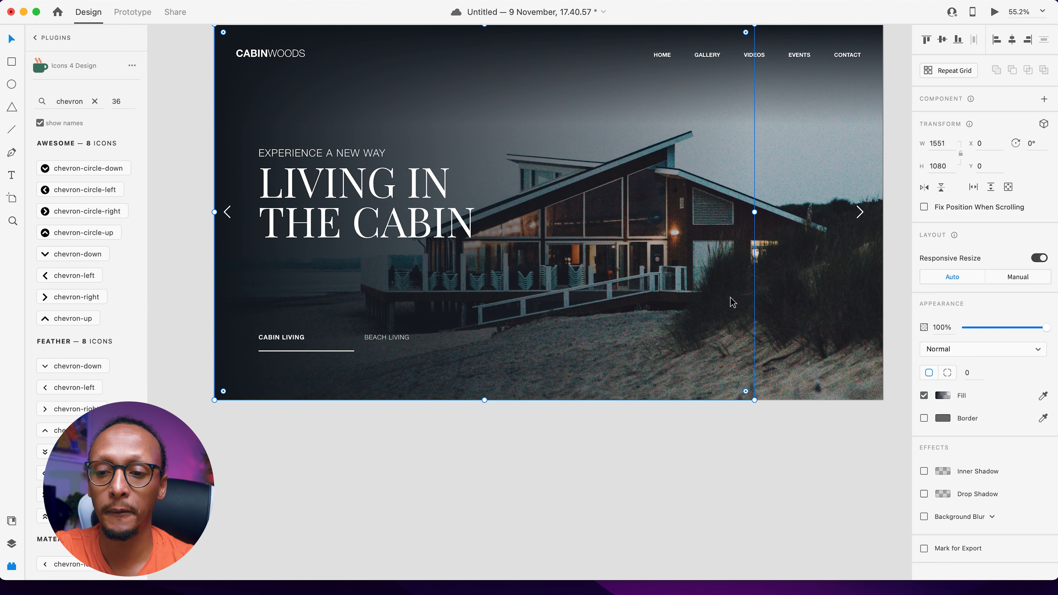
left_click(942, 395)
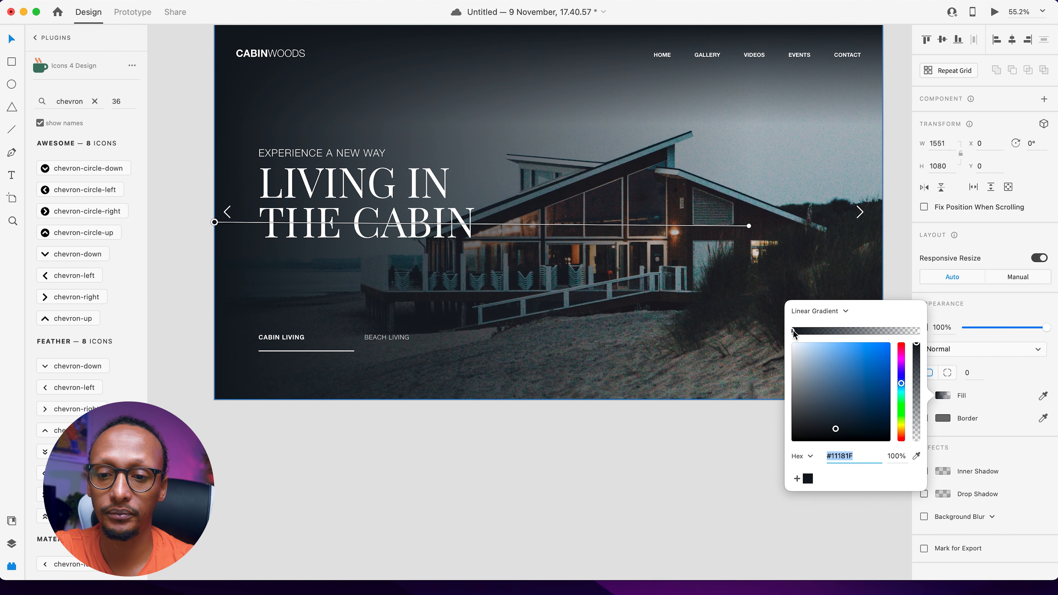
left_click(916, 455)
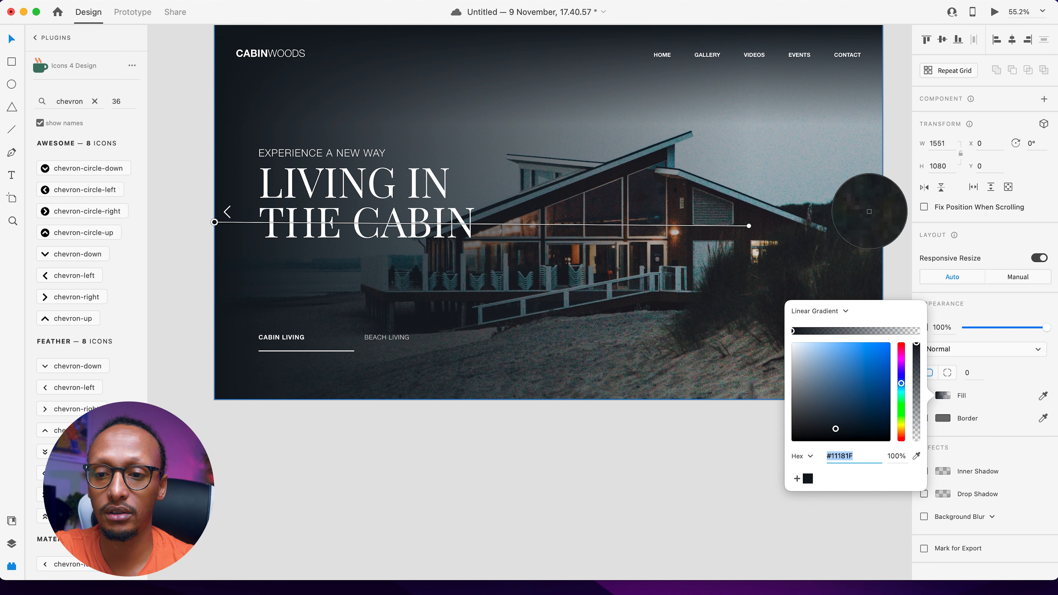
left_click(863, 196)
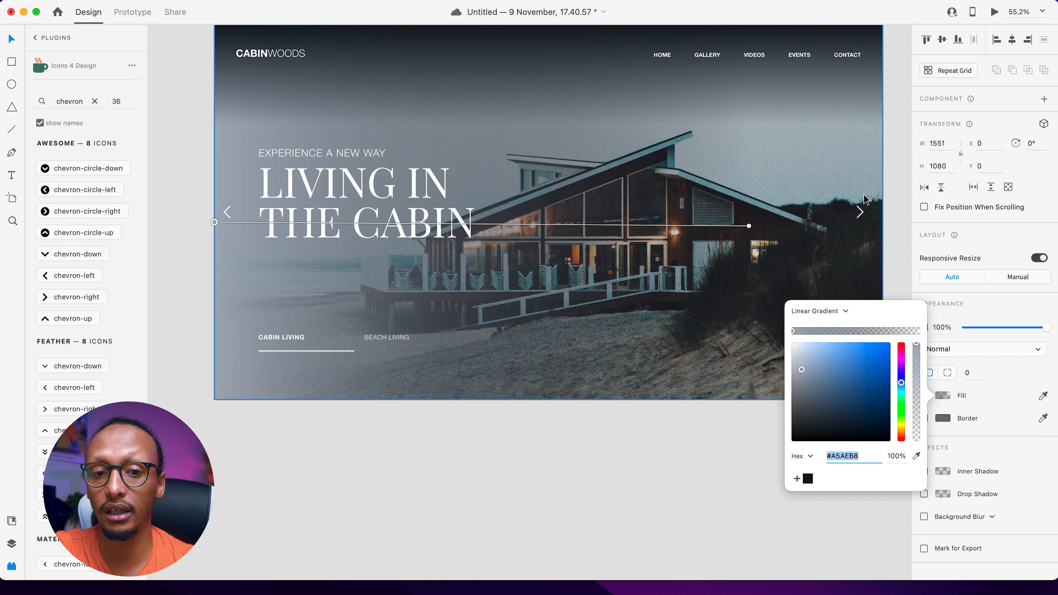
left_click(798, 478)
Step: Set the side overlay's end gradient stop to the saved #A5AEB8 swatch and make it fully transparent
left_click(919, 331)
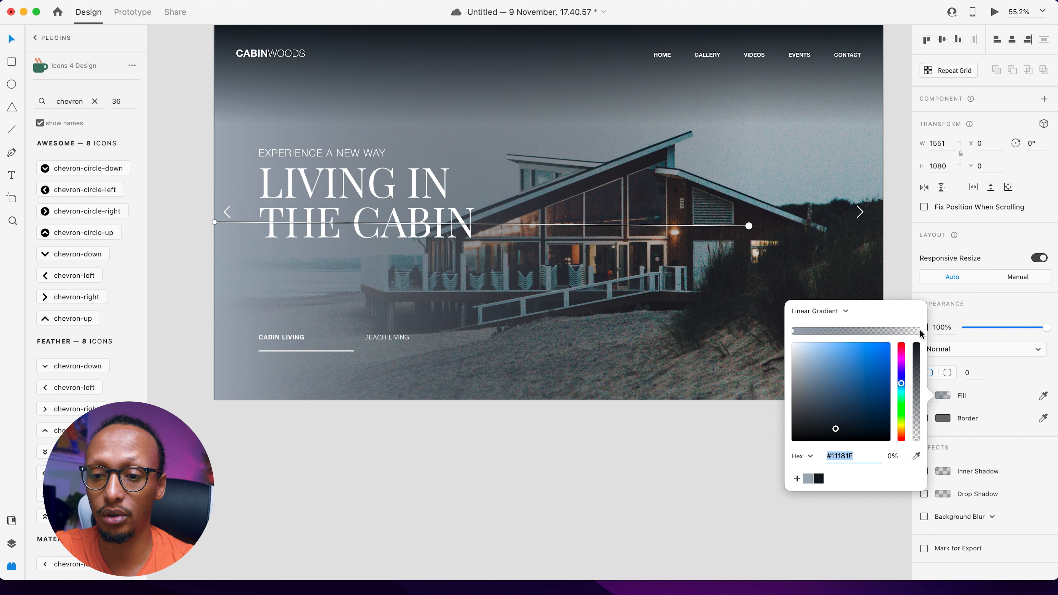
left_click(807, 478)
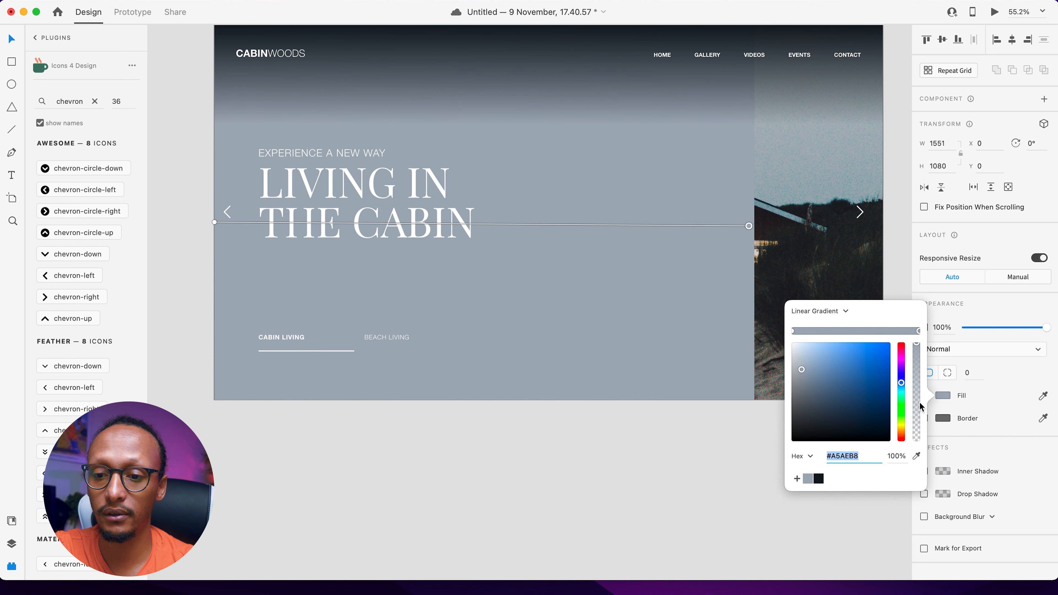
left_click_drag(918, 406, 919, 491)
left_click(886, 549)
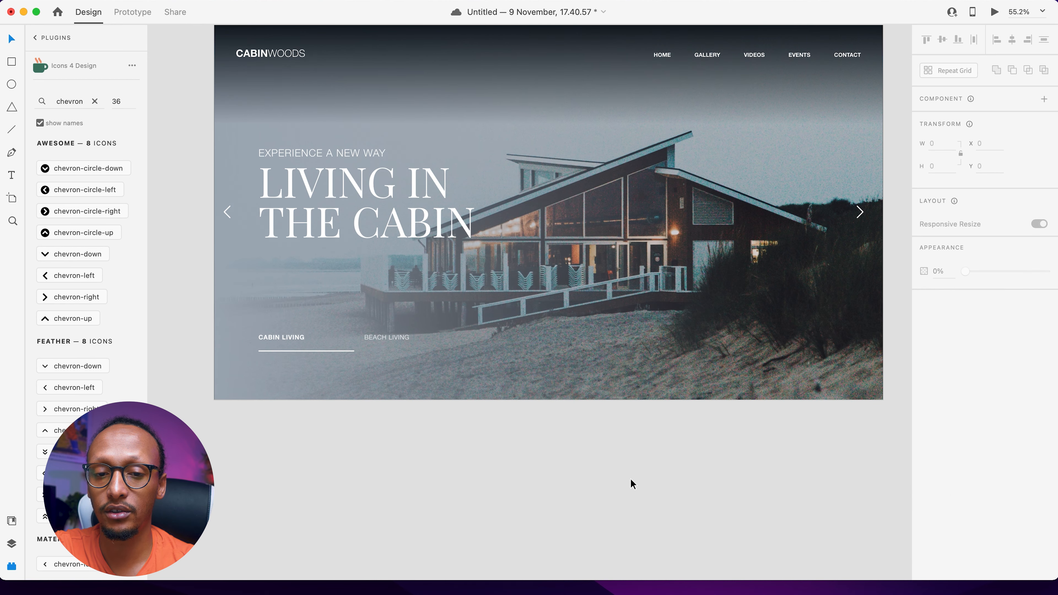
Step: Recolour both gradient stops of the top overlay with the #A5AEB8 swatch, keeping the end stop fully transparent
left_click(560, 69)
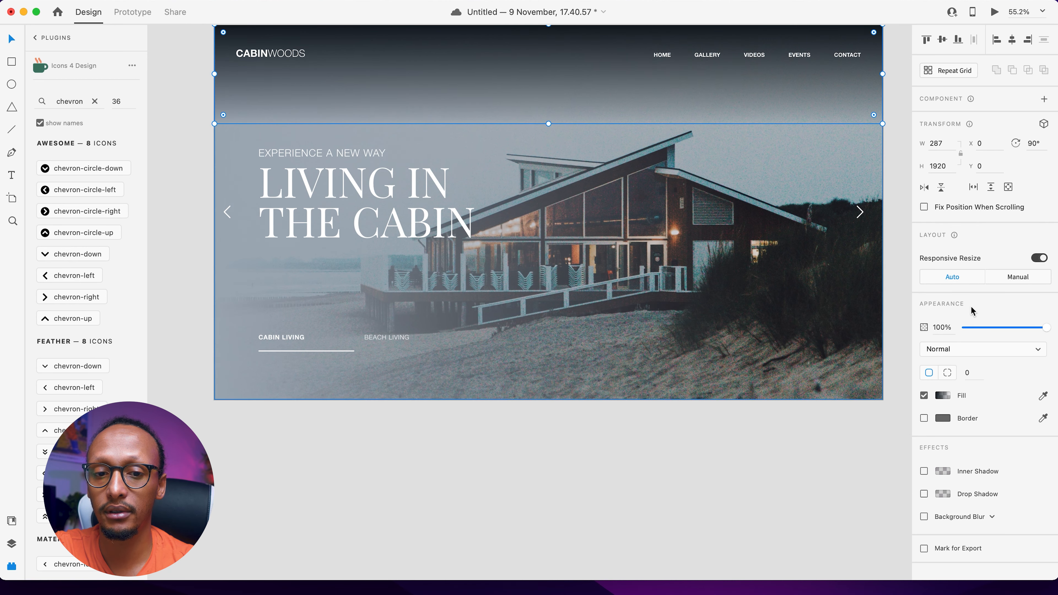
left_click(940, 401)
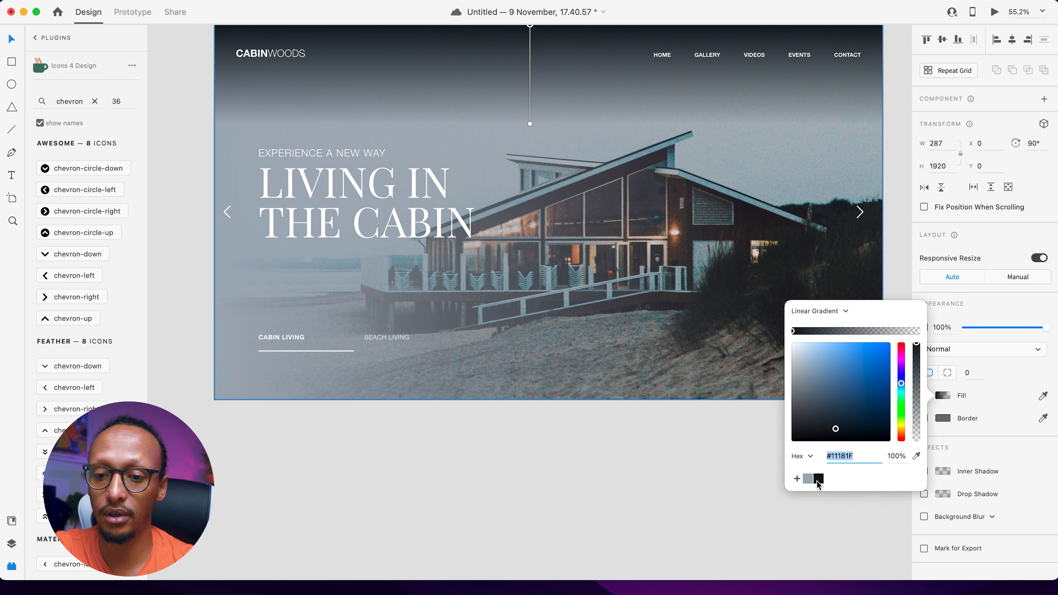
left_click(808, 479)
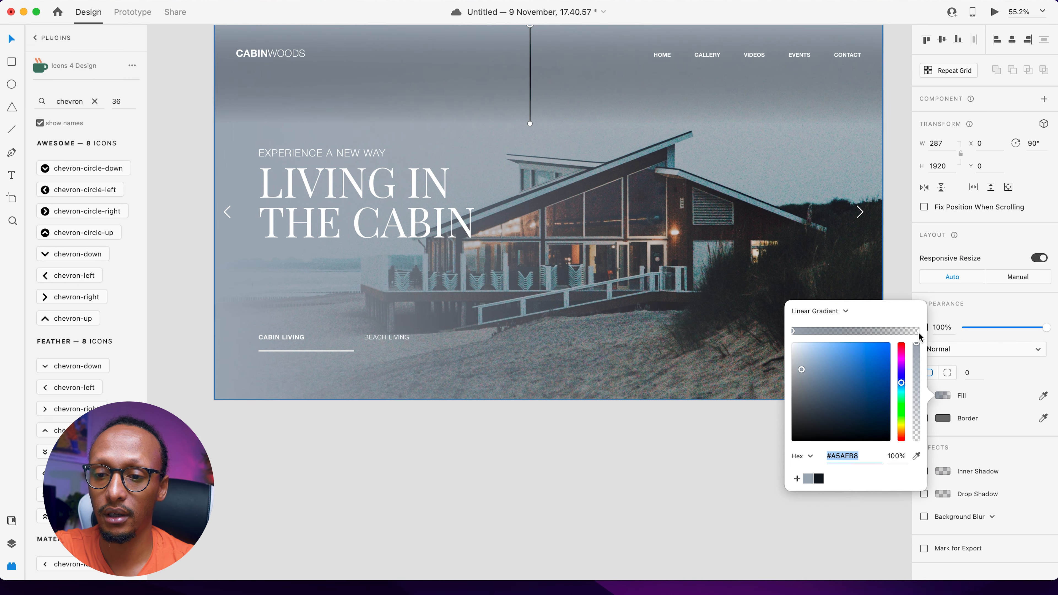
left_click(918, 332)
left_click(807, 478)
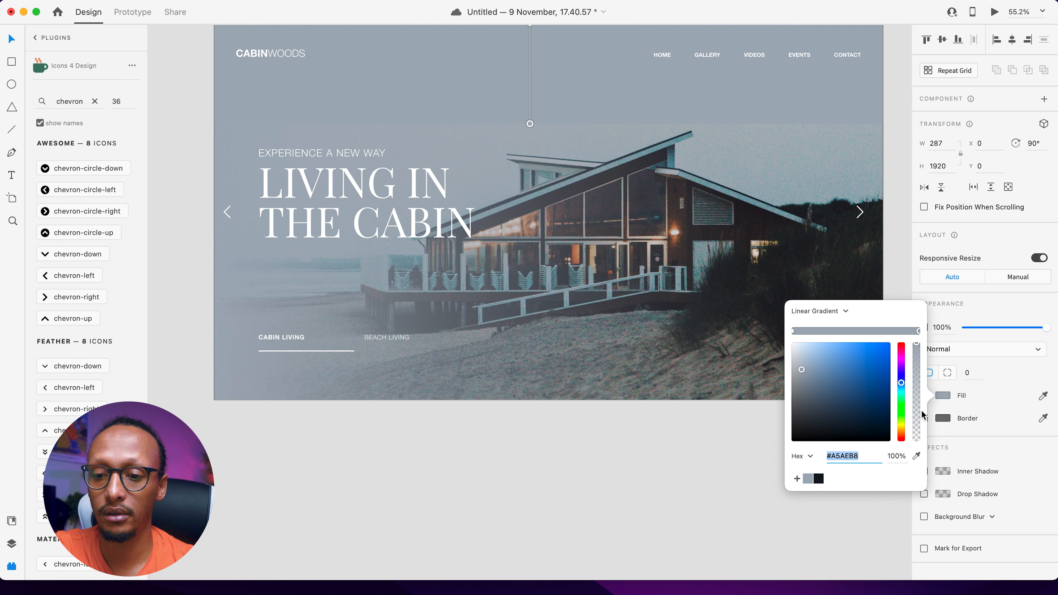
left_click(711, 524)
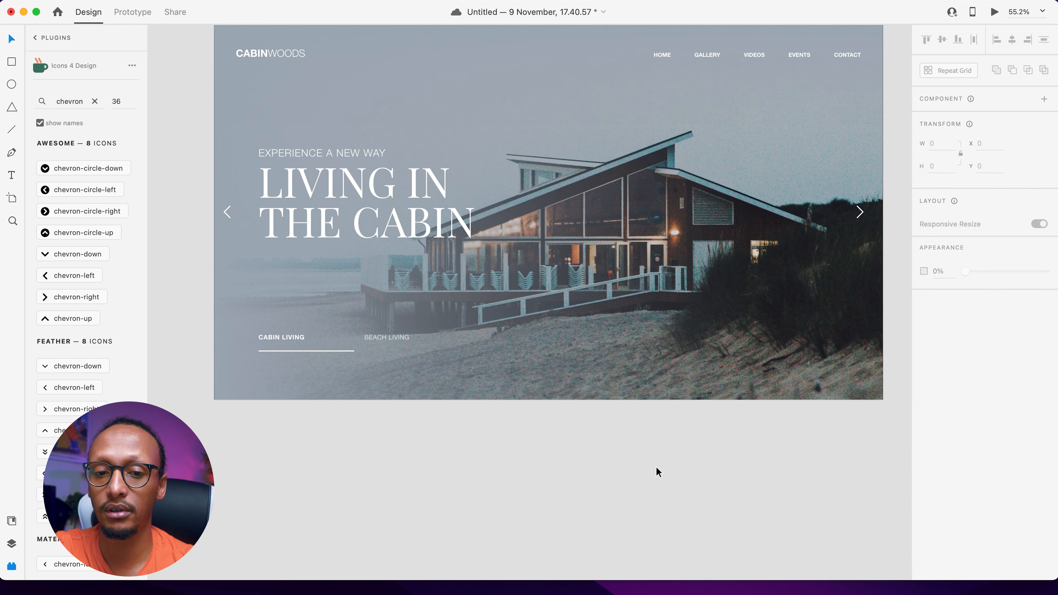
Step: Move the white underline from CABIN LIVING to beneath BEACH LIVING, at X 431, Y 940
scroll(656, 467, "left", 5)
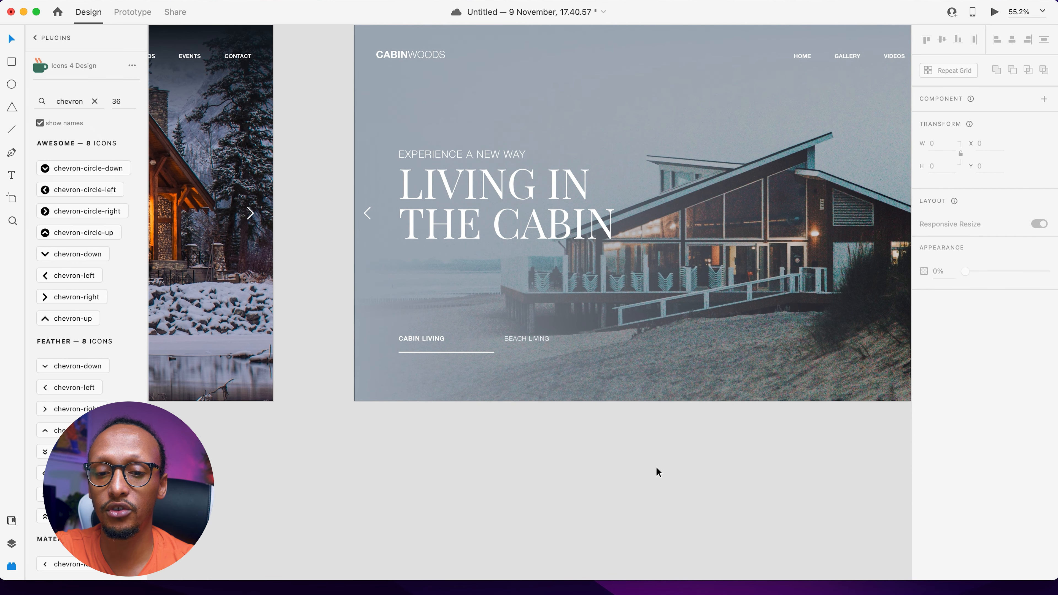
scroll(559, 400, "up", 5)
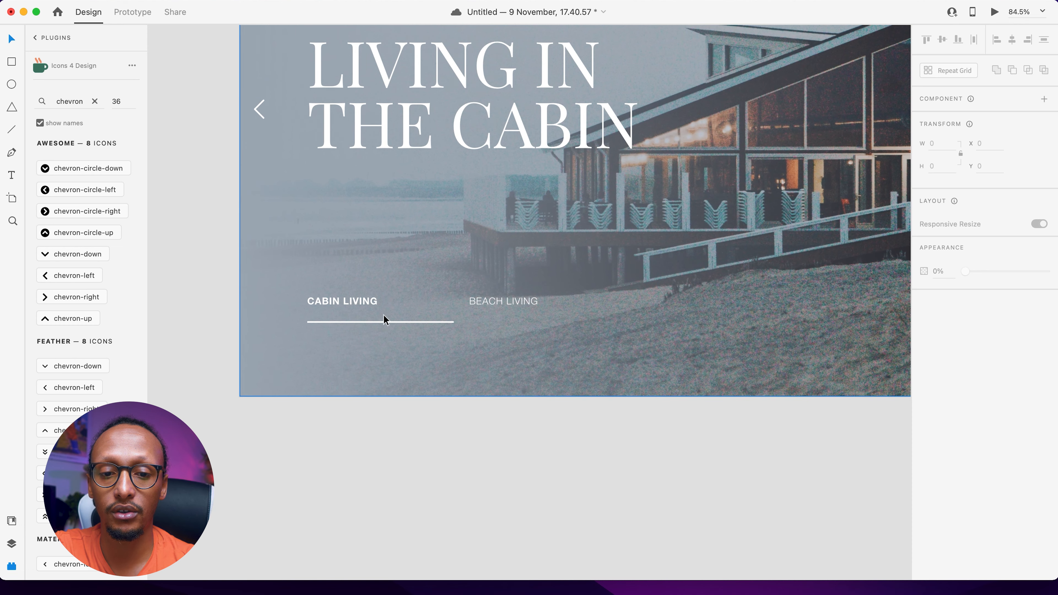
left_click_drag(383, 320, 542, 326)
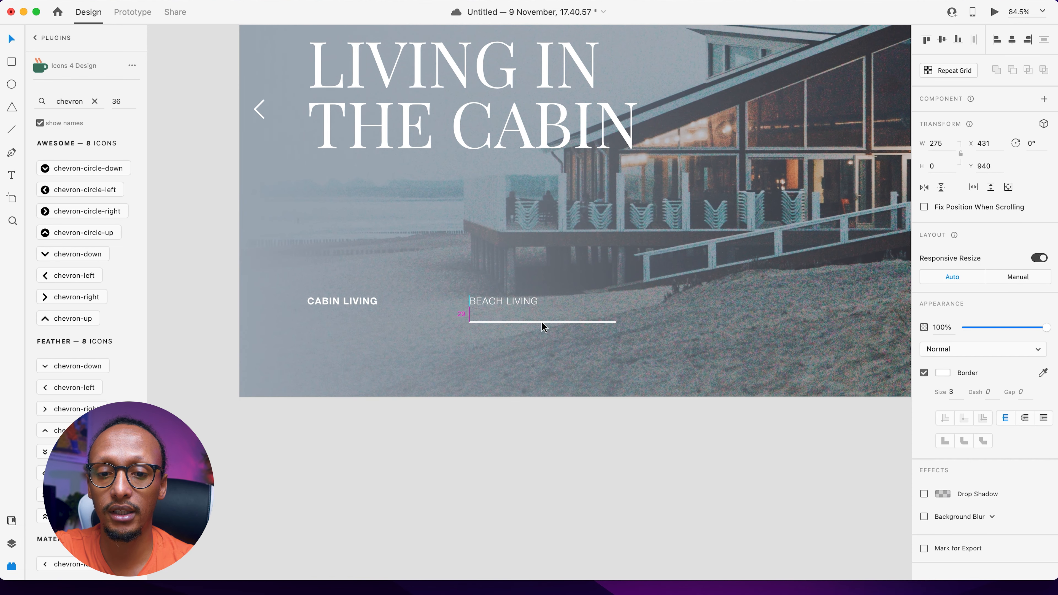
Step: Set the BEACH LIVING label's font weight to Bold and the CABIN LIVING label's to Light
left_click(502, 302)
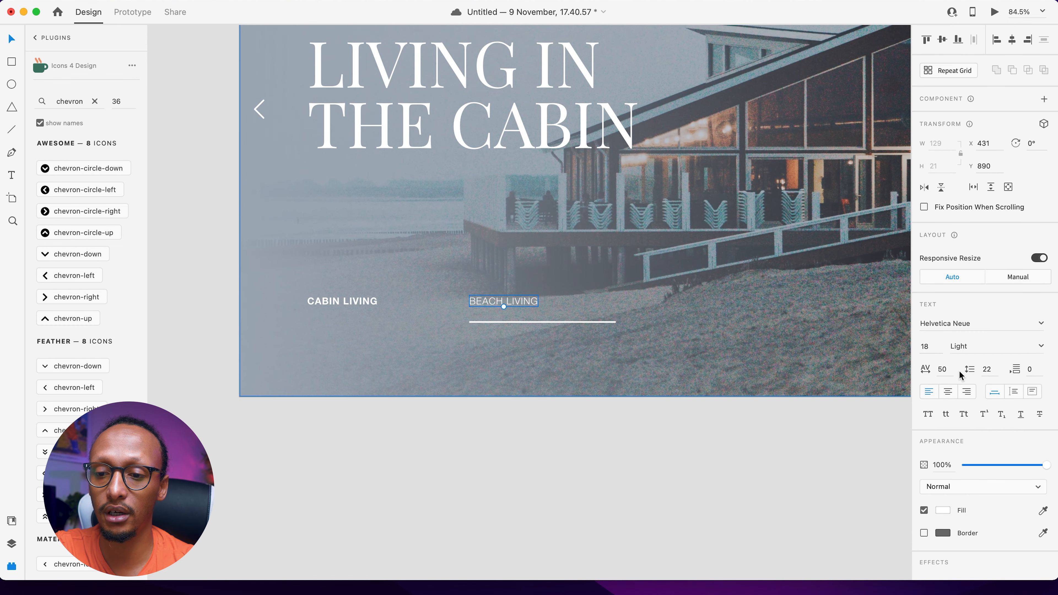
left_click(1040, 346)
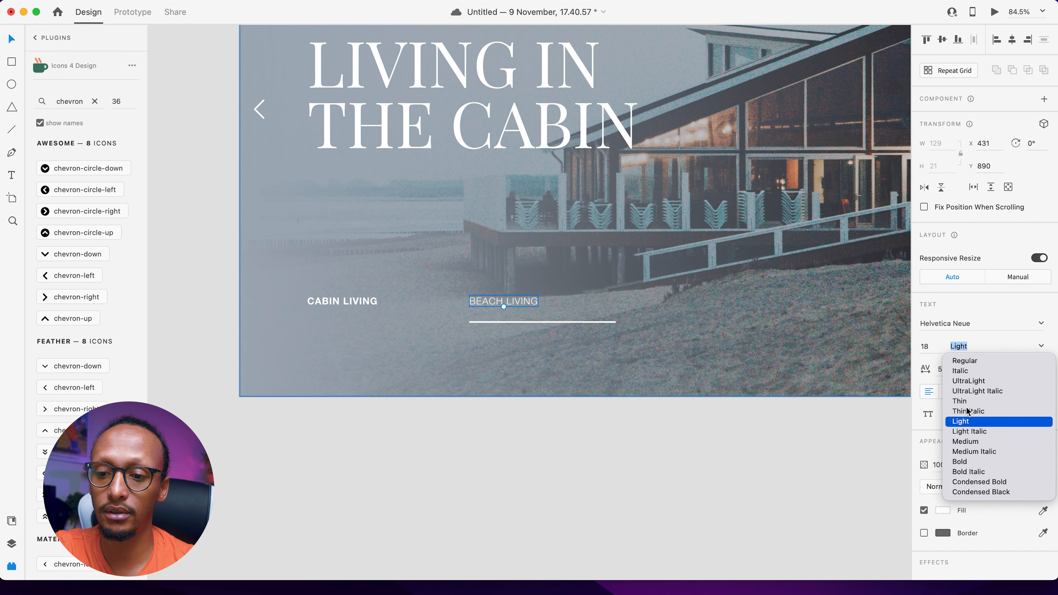
left_click(959, 462)
left_click(361, 304)
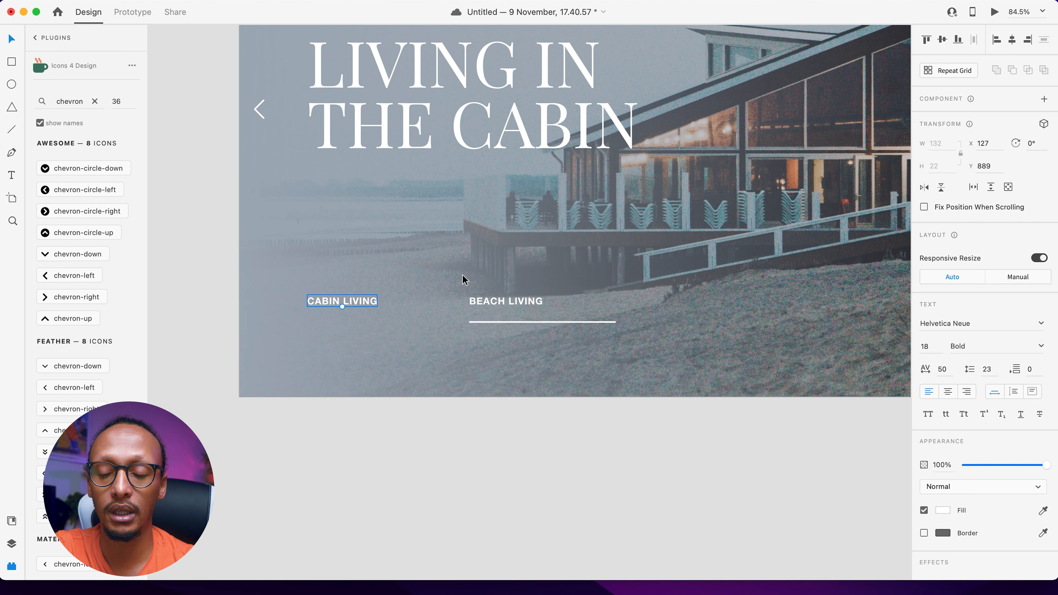
left_click(1042, 347)
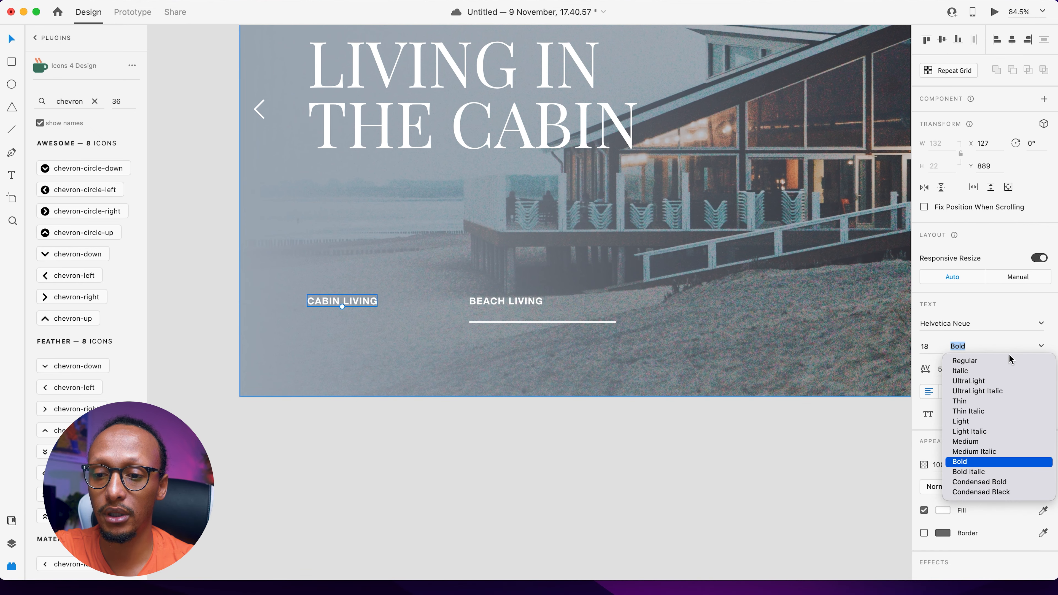
left_click(959, 424)
left_click(637, 458)
scroll(637, 459, "down", 5)
scroll(637, 458, "down", 1)
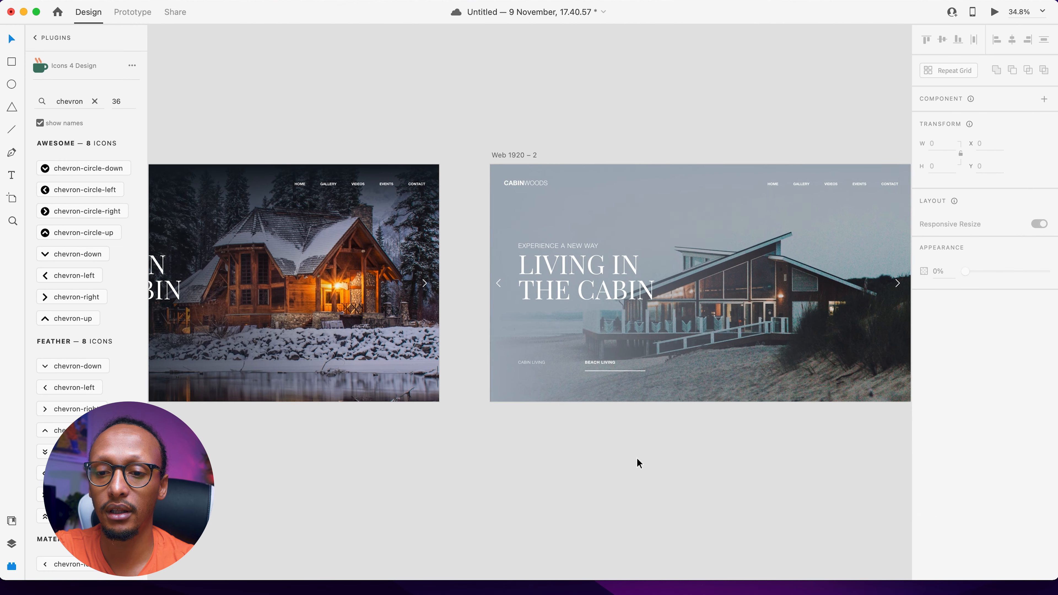
scroll(636, 457, "up", 5)
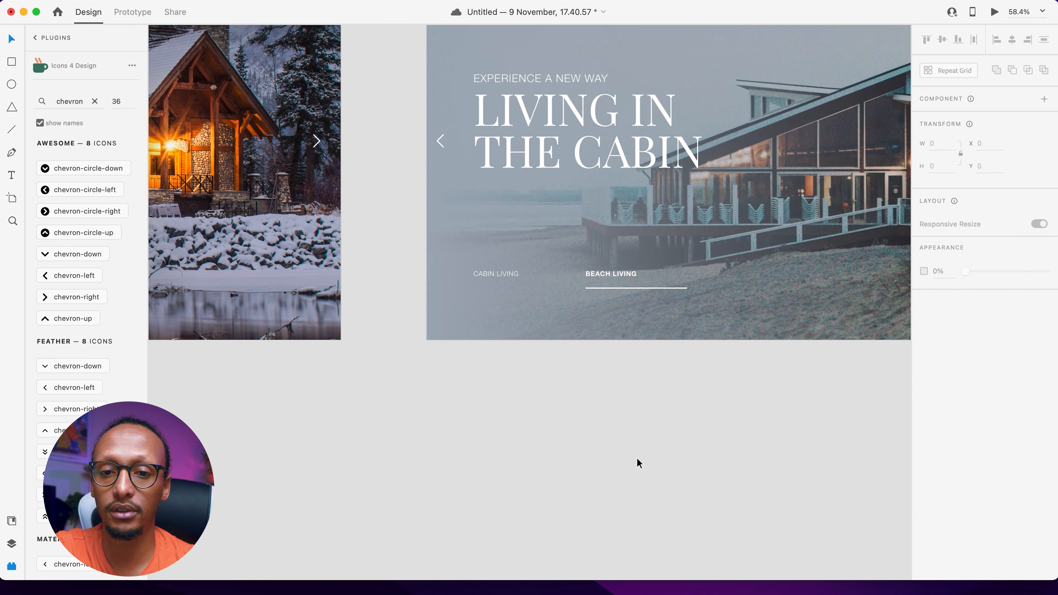
Step: Replace the beach slide's headline with "ENJOY A STAY AT THE BEACH" and widen its text box to fit two lines
scroll(637, 457, "up", 2)
double_click(516, 219)
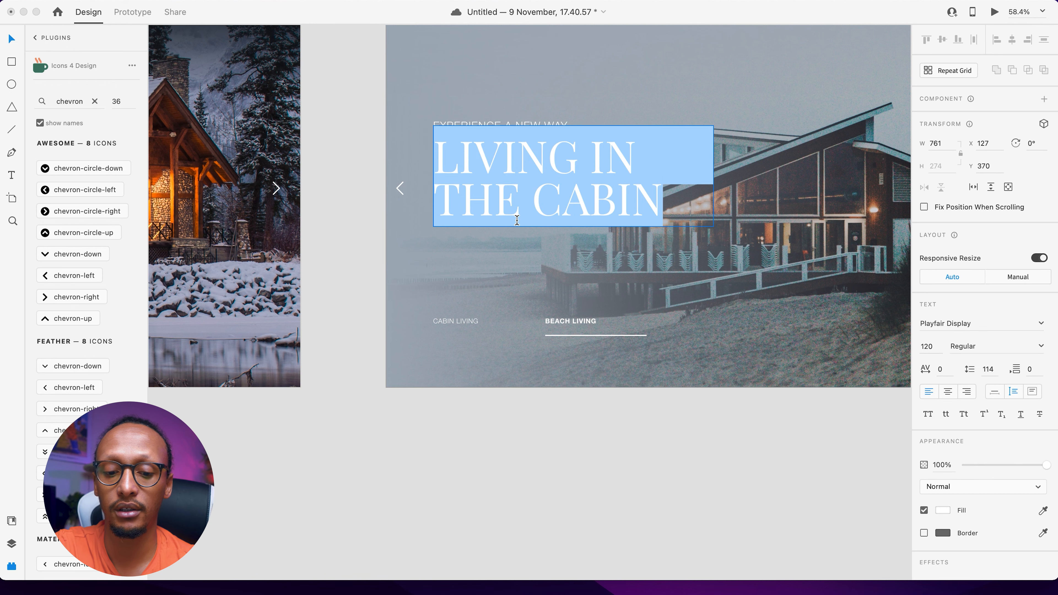
type("EN")
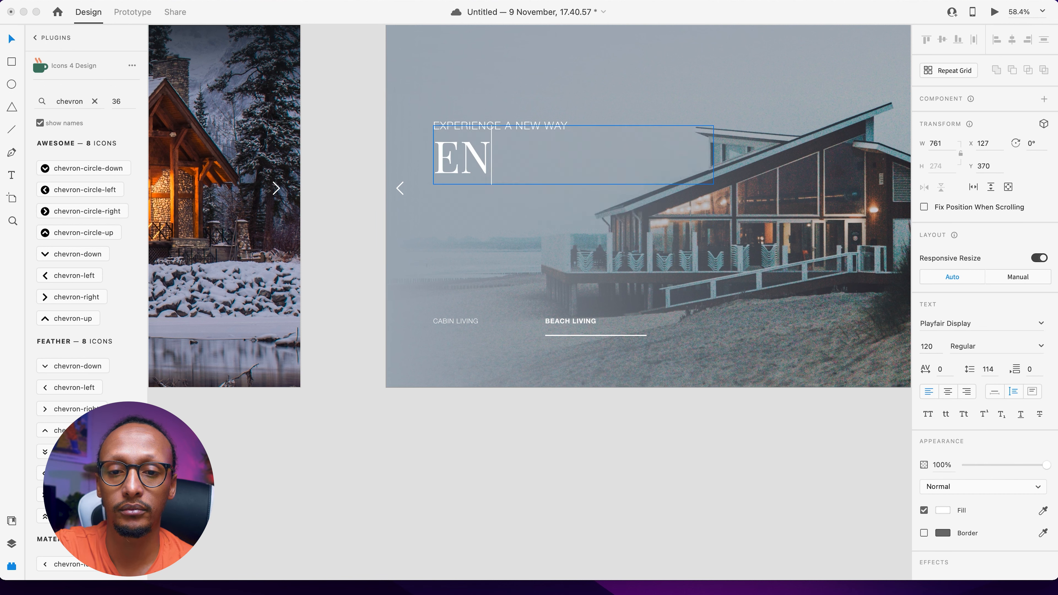
type("JOY A STAY")
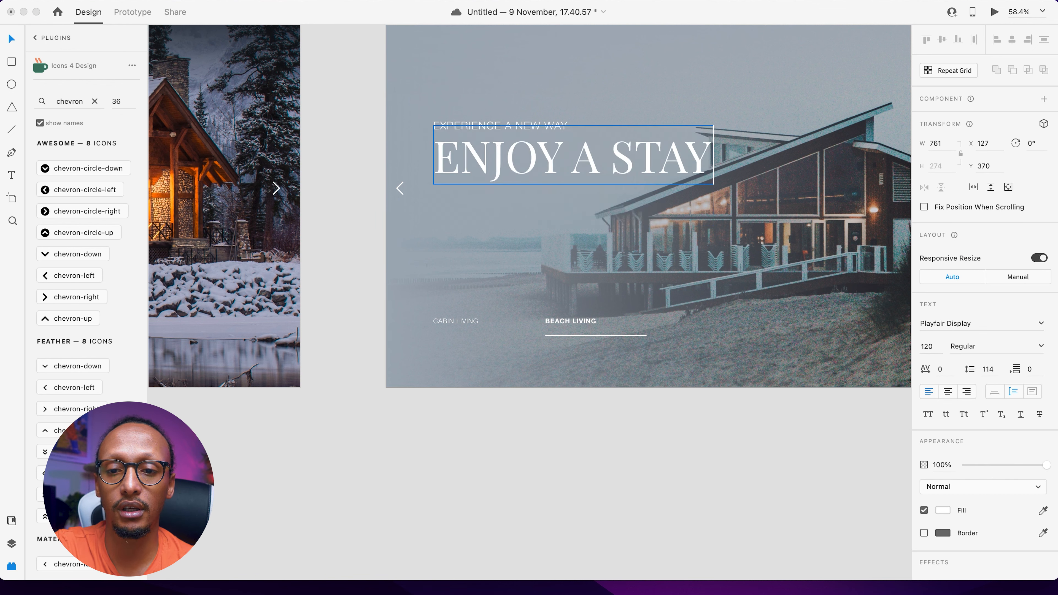
type(" AT THE BEACH")
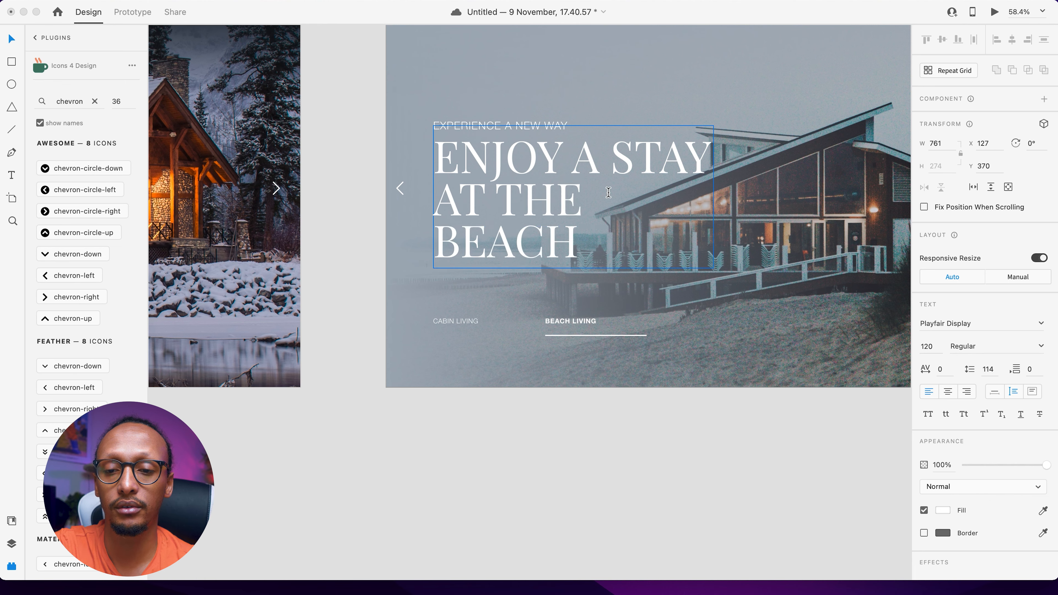
key("Escape")
left_click_drag(715, 199, 748, 198)
left_click(565, 467)
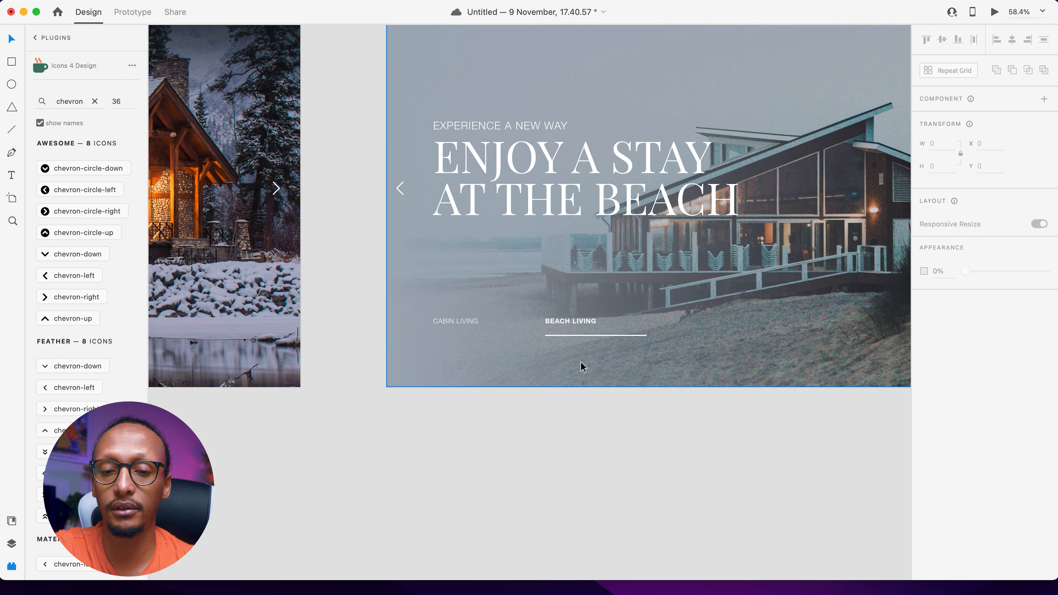
scroll(581, 365, "down", 5)
scroll(581, 367, "down", 3)
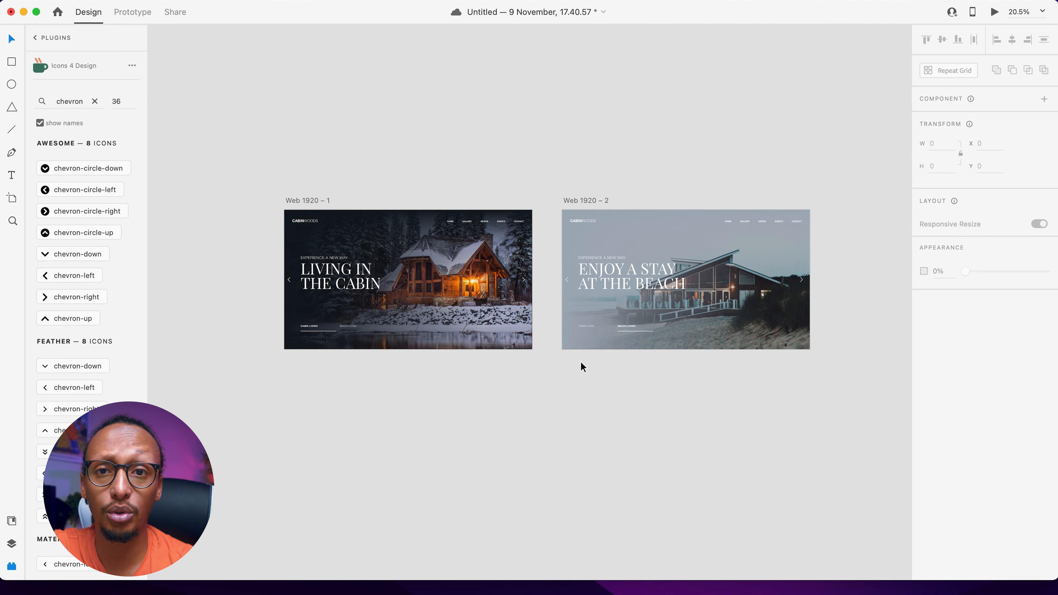
scroll(580, 361, "up", 2)
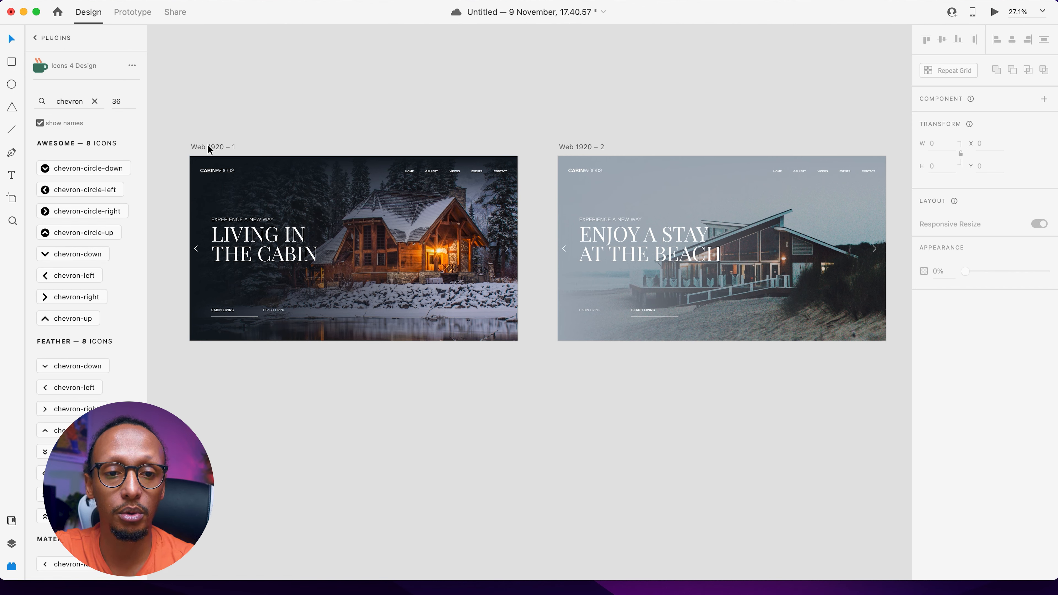
left_click(129, 13)
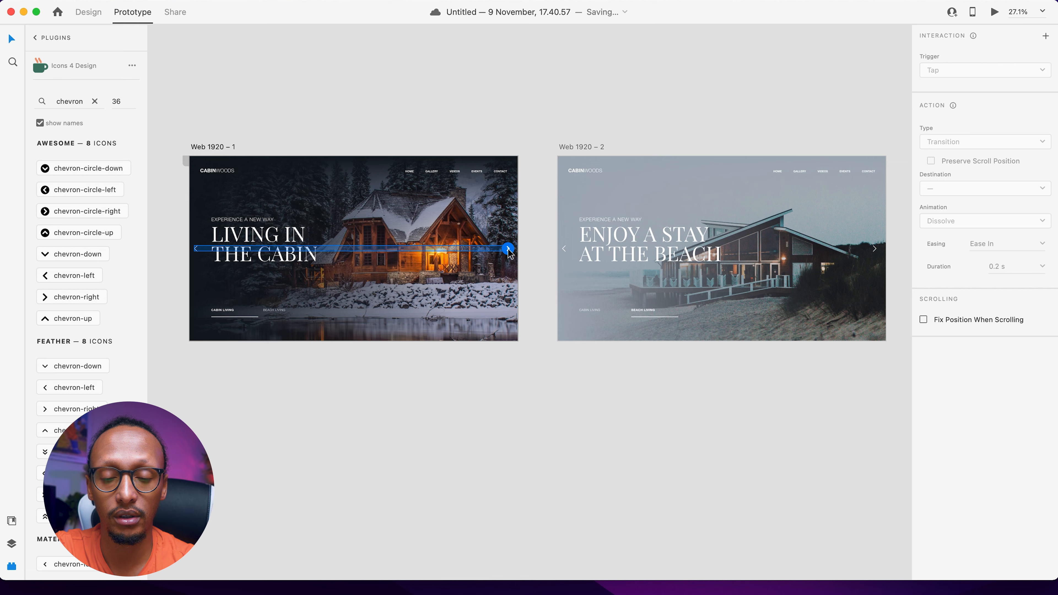
scroll(507, 252, "up", 3)
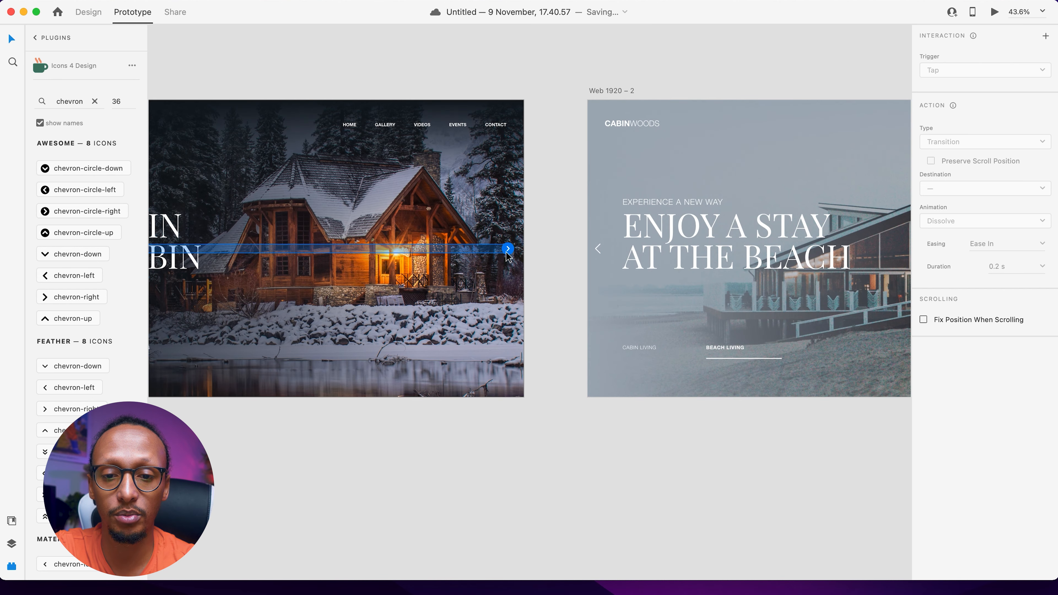
left_click(94, 15)
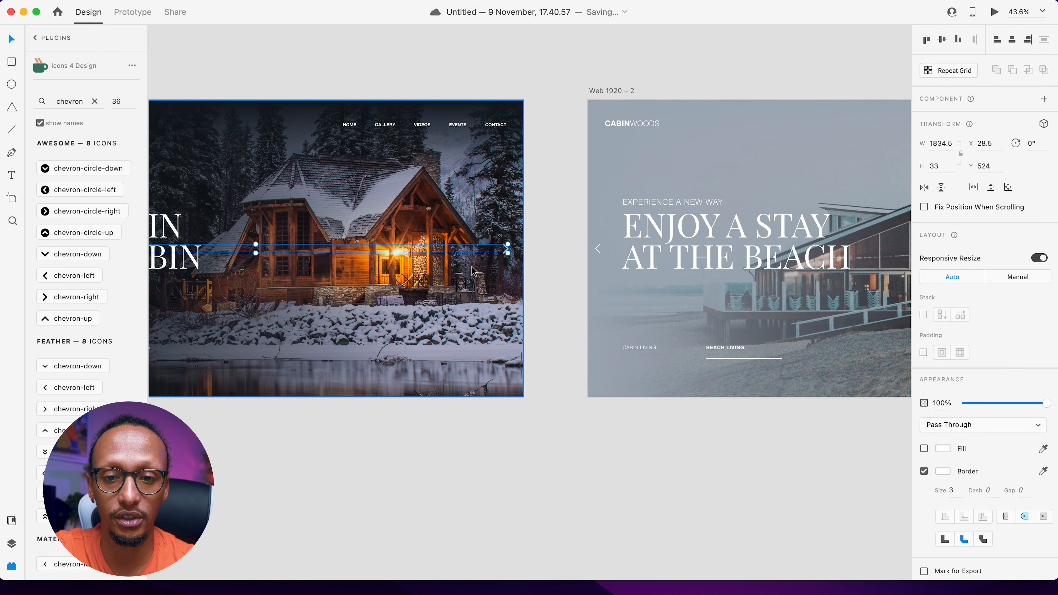
Step: Ungroup the pair of chevron arrows on both the cabin slide and the beach slide
right_click(507, 252)
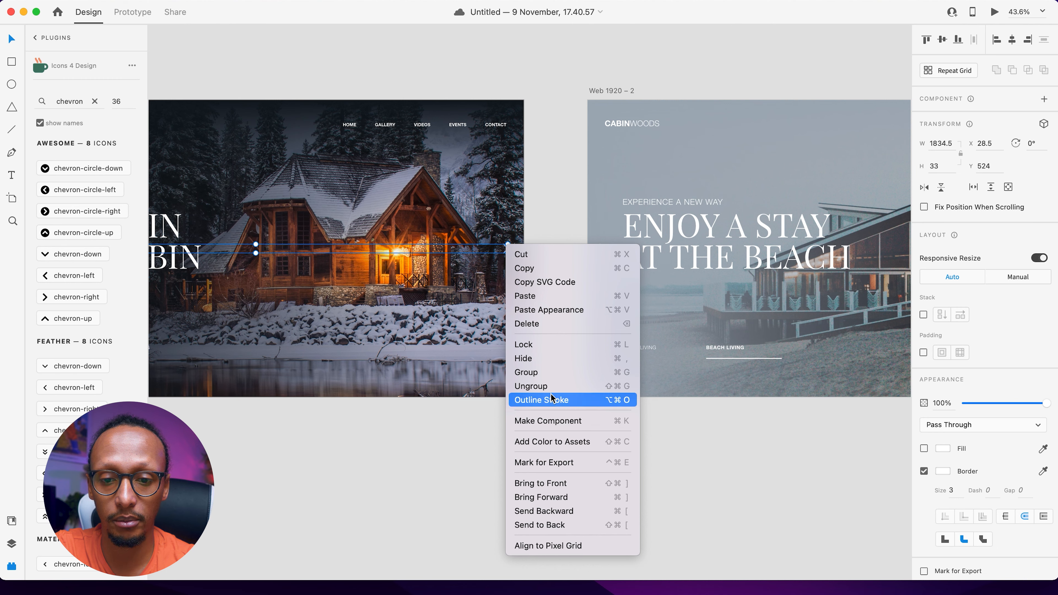
left_click(541, 385)
left_click(596, 251)
right_click(596, 251)
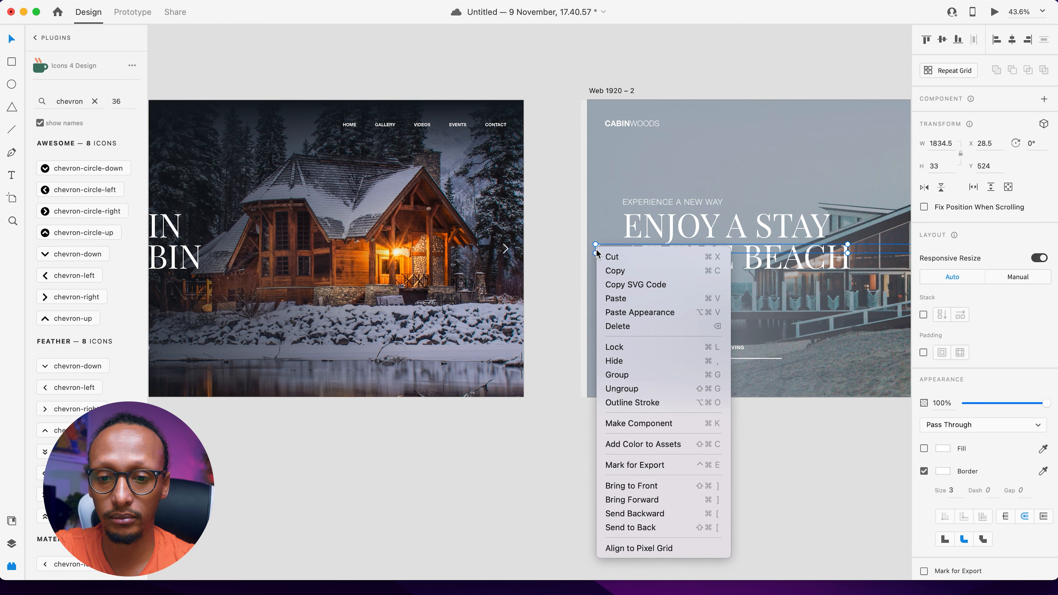
left_click(619, 388)
left_click(551, 413)
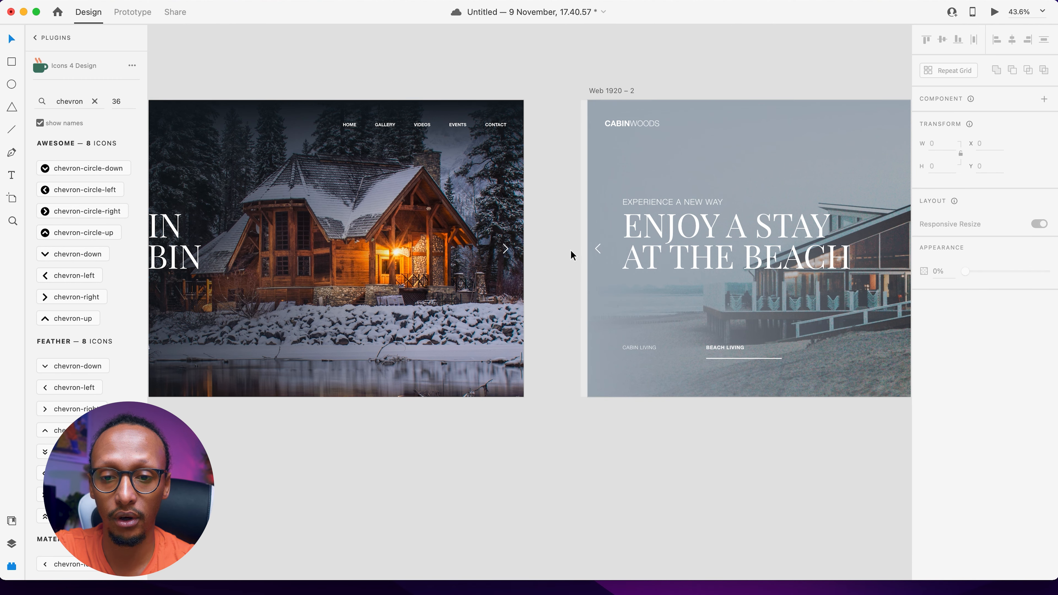
left_click(597, 249)
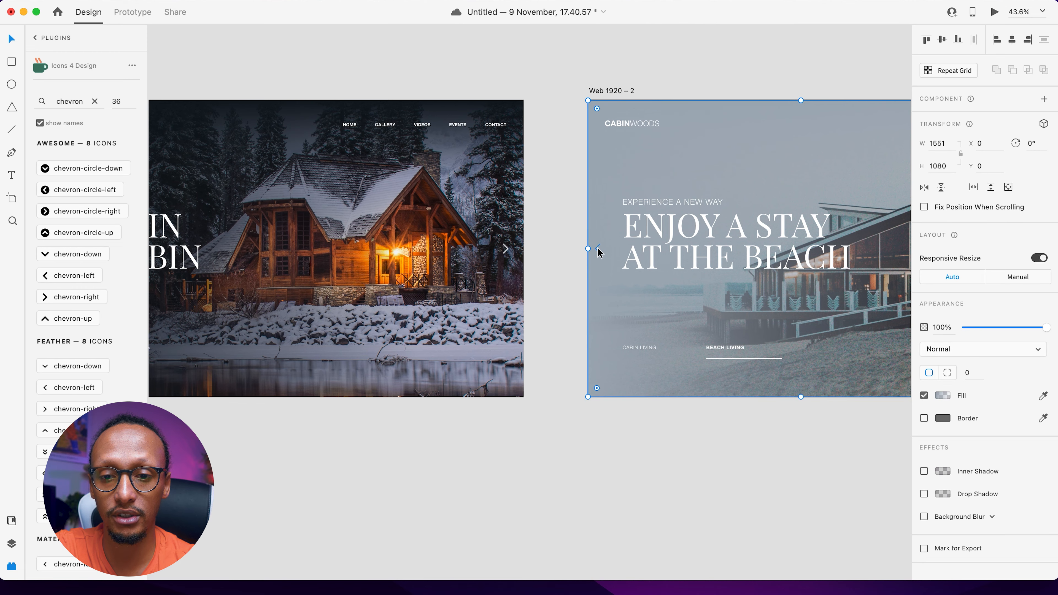
left_click(556, 221)
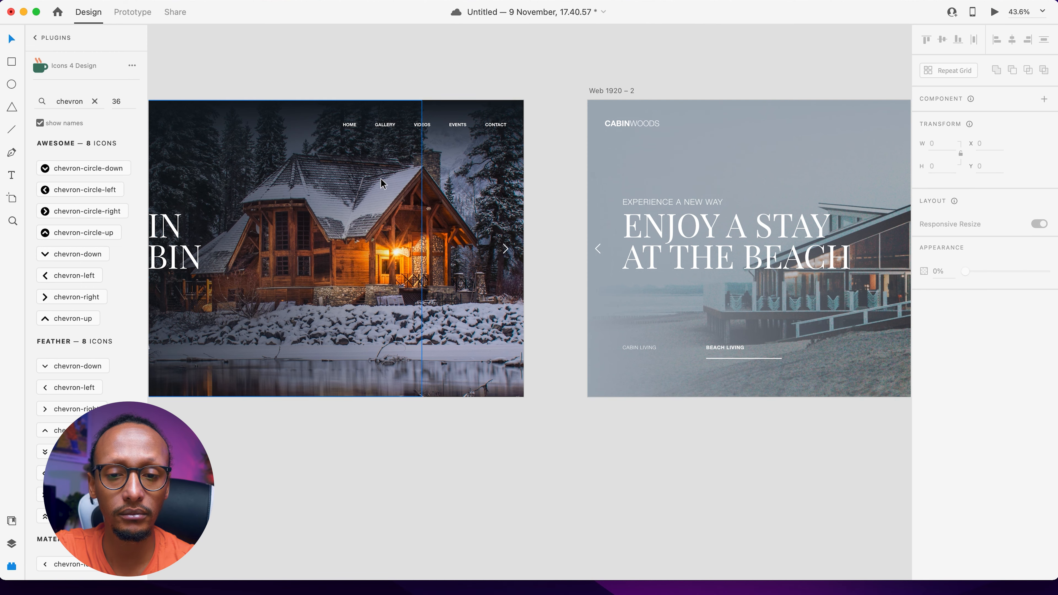
Step: Draw a borderless rectangle about 92 by 159 over the cabin slide's right-facing chevron and set its opacity to 0%
scroll(523, 261, "up", 5)
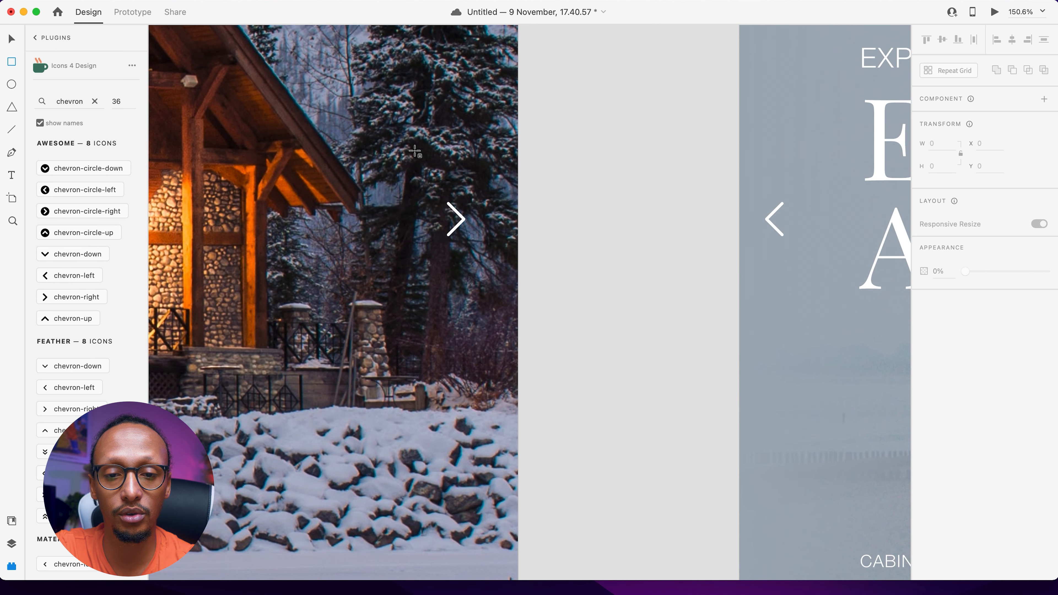
left_click_drag(410, 147, 489, 296)
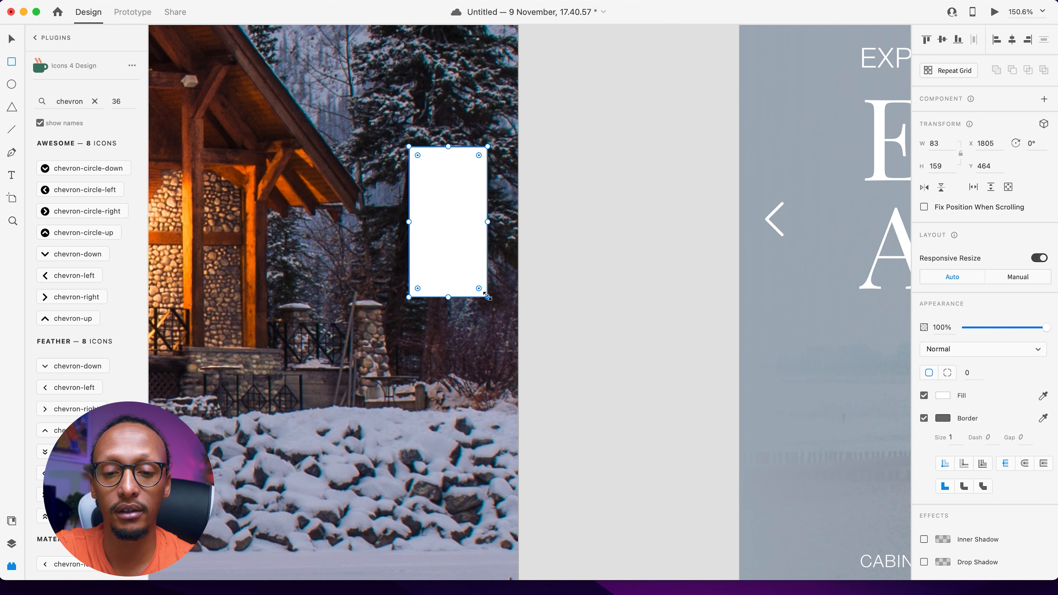
left_click(924, 419)
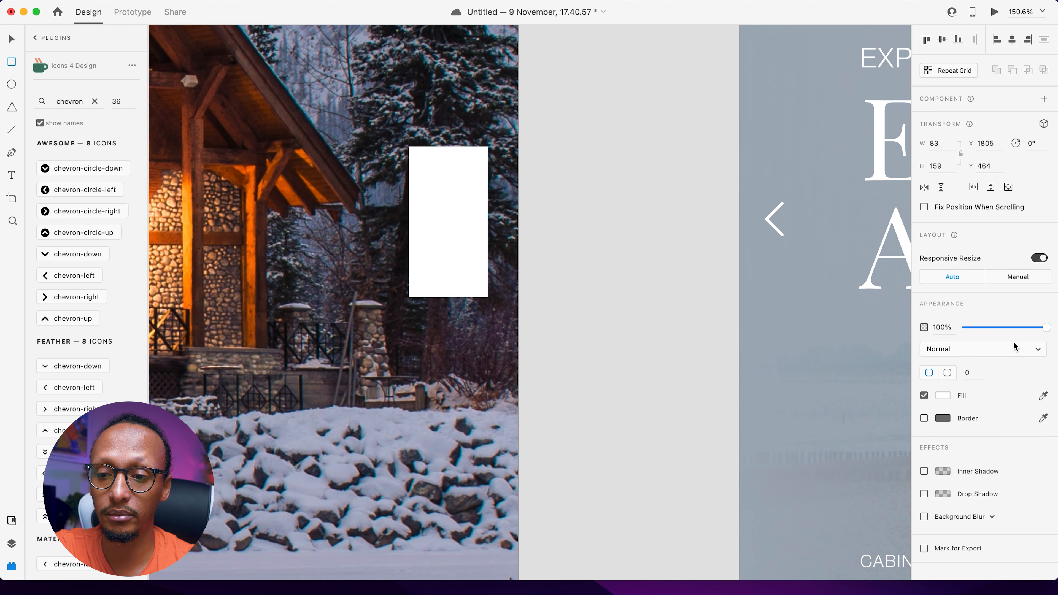
left_click_drag(1006, 332, 779, 337)
key("super+0")
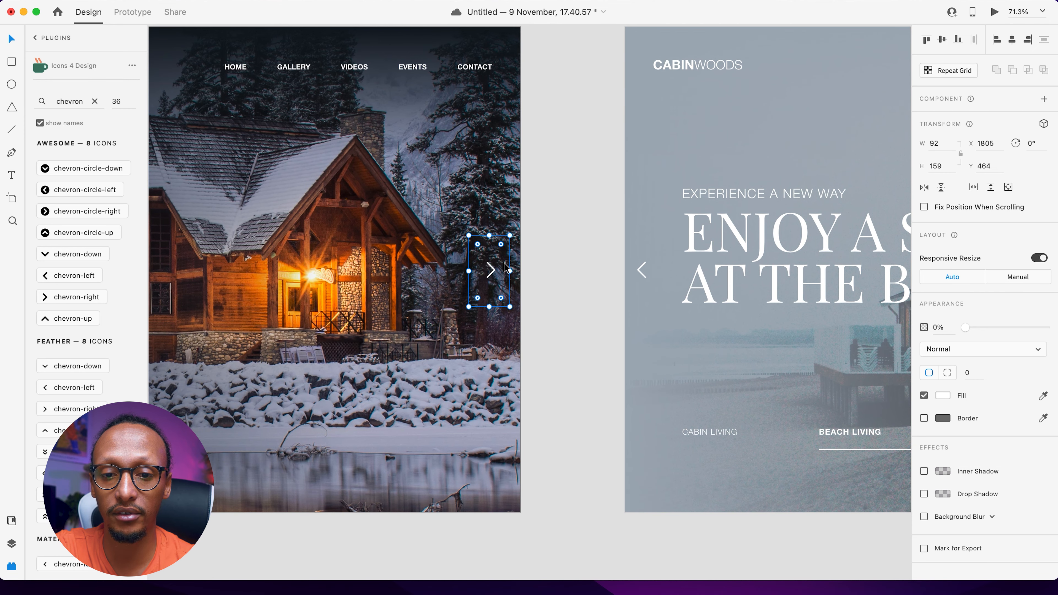
Step: Restore the rectangle's opacity to 100% and duplicate it over the cabin slide's left-facing chevron, at X 16, Y 464
scroll(509, 271, "down", 3)
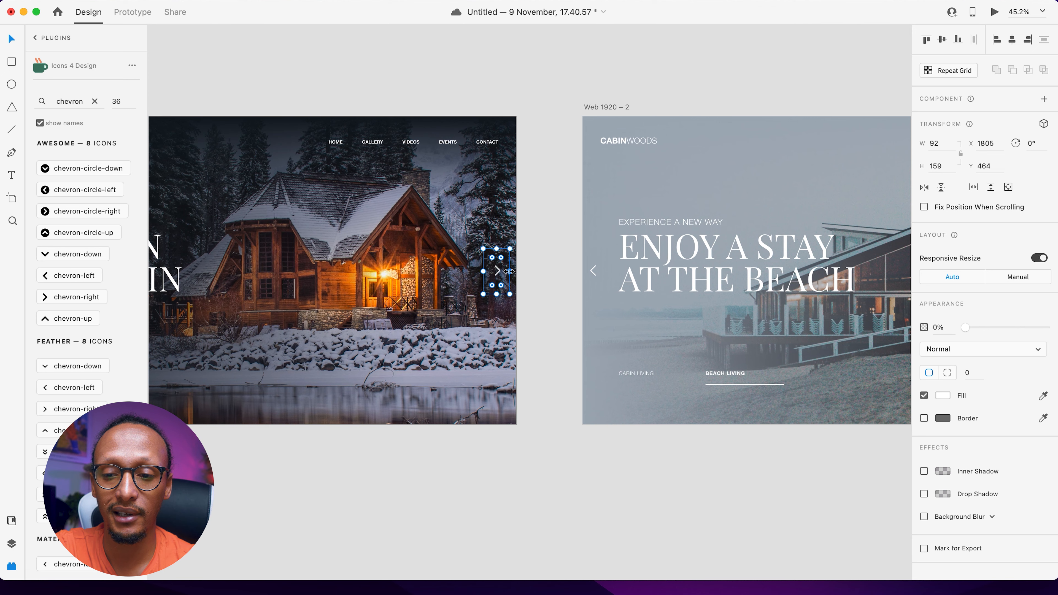
left_click_drag(991, 328, 1048, 328)
scroll(535, 288, "left", 5)
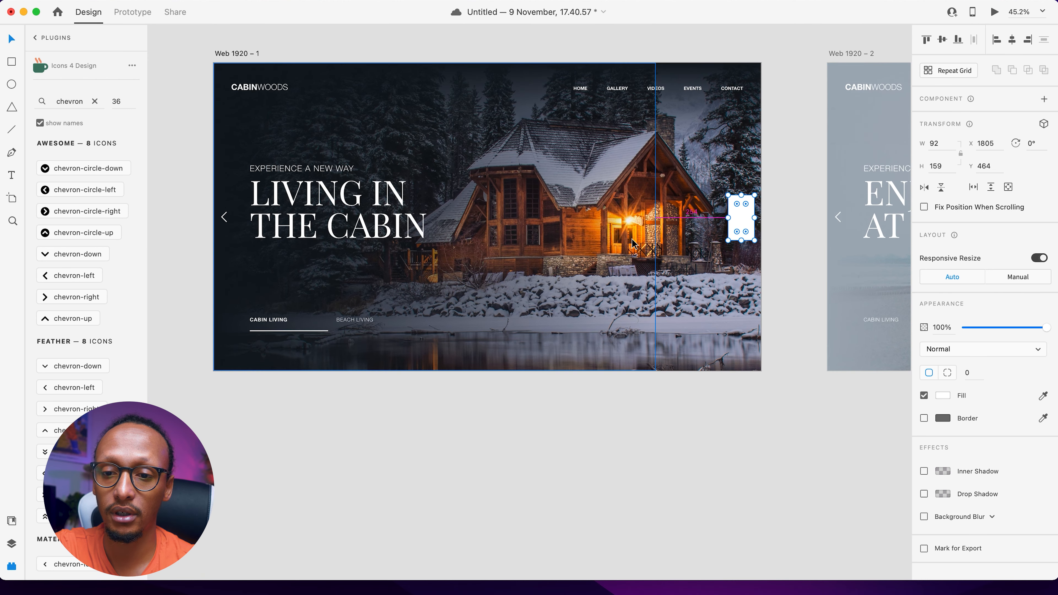
left_click_drag(736, 217, 243, 213)
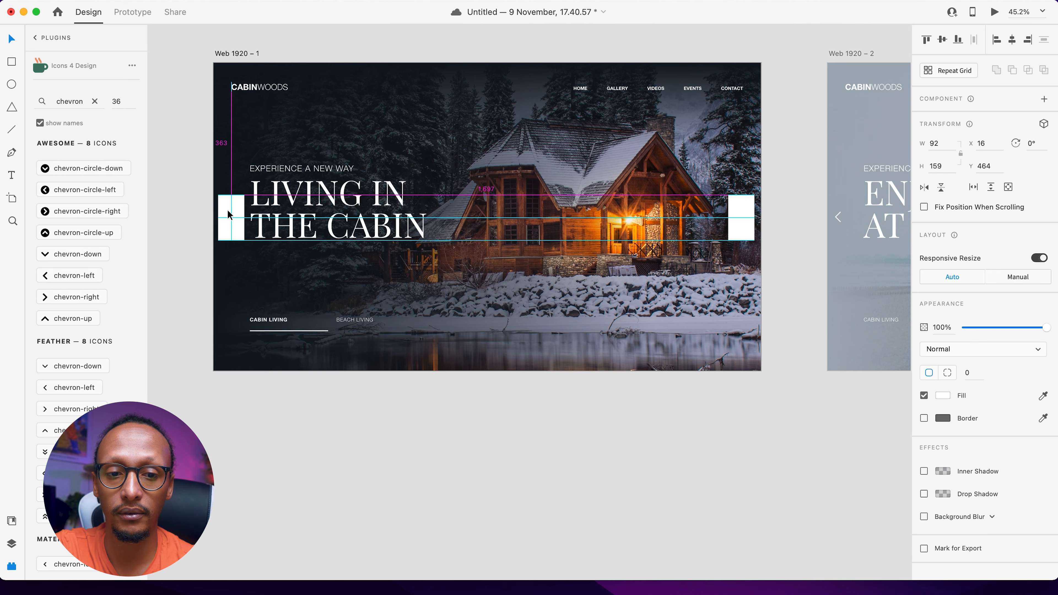
Step: Copy both chevron rectangles onto the Web 1920 – 2 artboard at the same positions and set their opacity to 0%
left_click(739, 200)
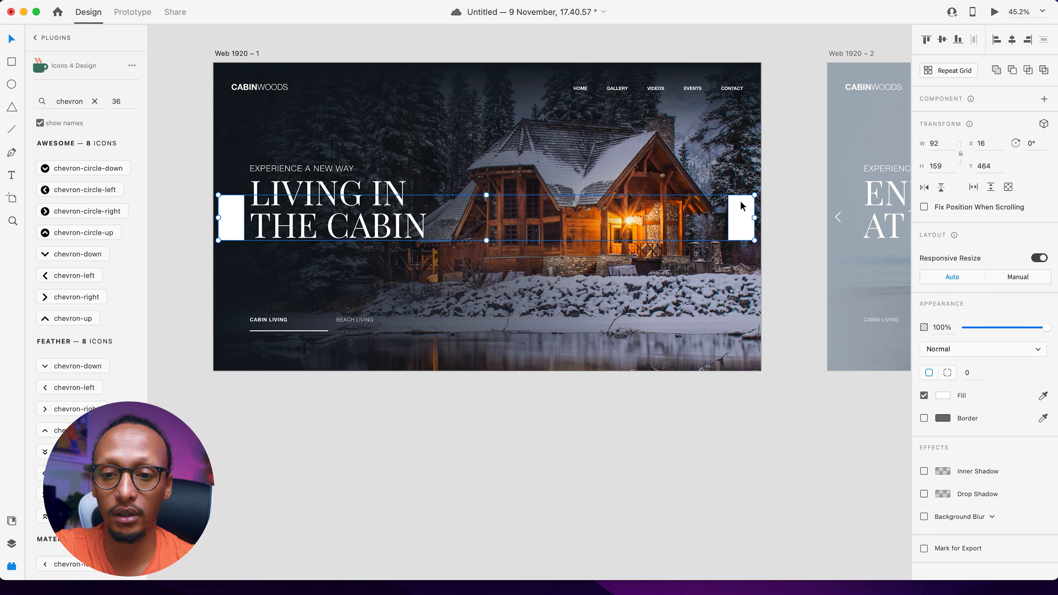
scroll(740, 200, "right", 10)
scroll(739, 201, "right", 3)
left_click(657, 184)
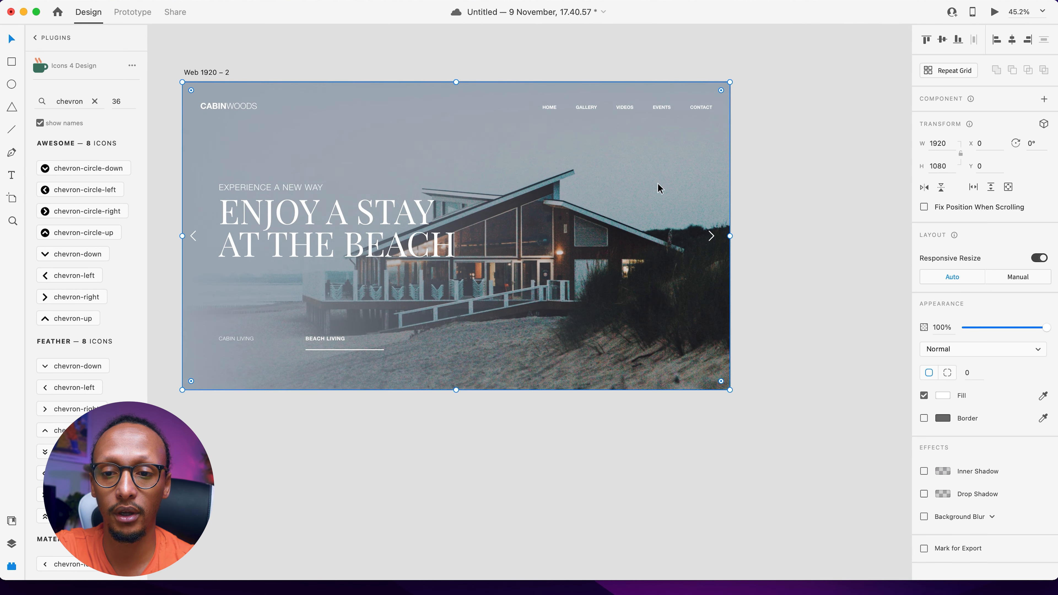
key("super+v")
left_click_drag(982, 327, 961, 327)
left_click(795, 319)
Step: Set the opacity of both chevron rectangles on the cabin slide to 0%
scroll(795, 319, "left", 10)
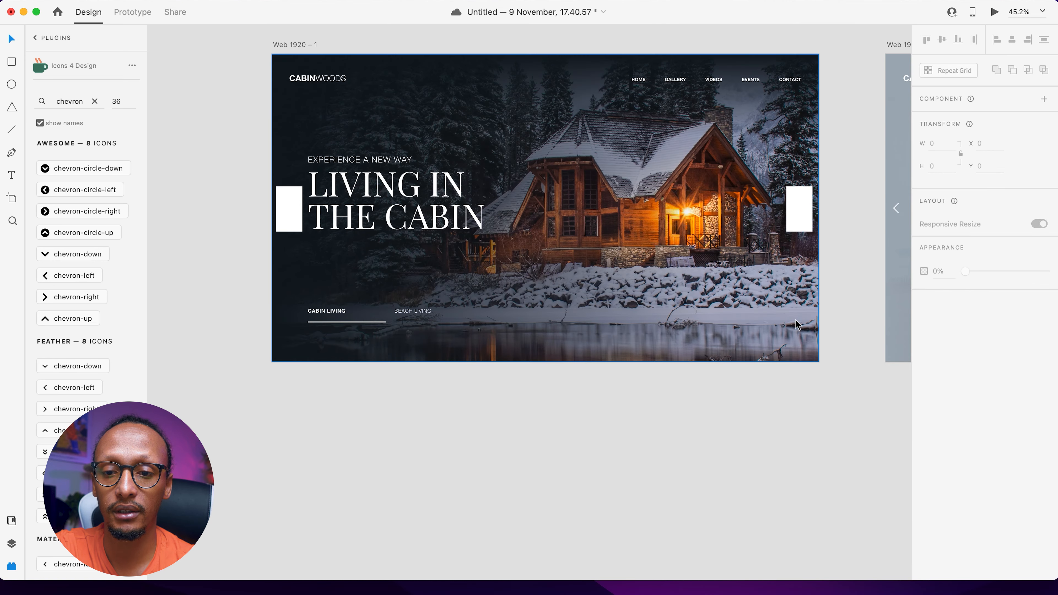
left_click(808, 192)
left_click(281, 218, "shift")
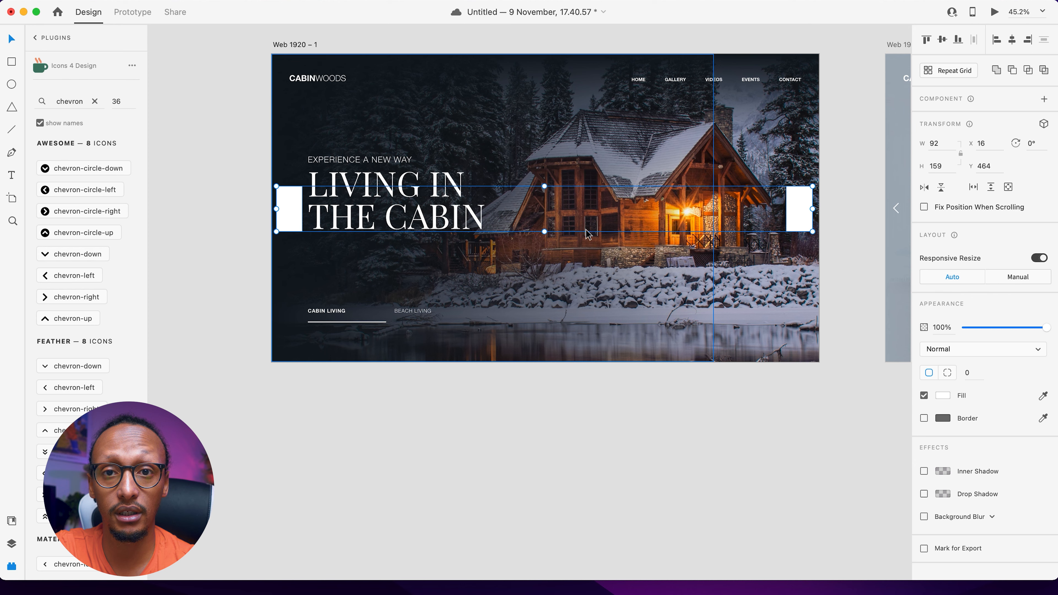
left_click_drag(989, 328, 791, 333)
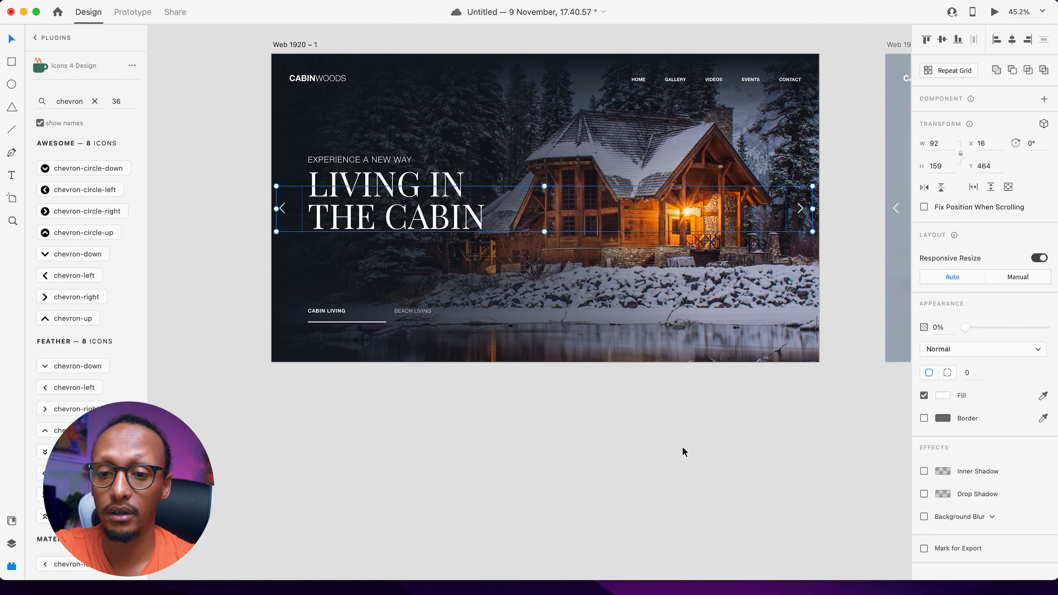
left_click(682, 446)
Step: Link the transparent rectangle over the cabin slide's right-facing chevron to the Web 1920 – 2 artboard in prototype mode
scroll(682, 447, "right", 2)
scroll(682, 447, "right", 3)
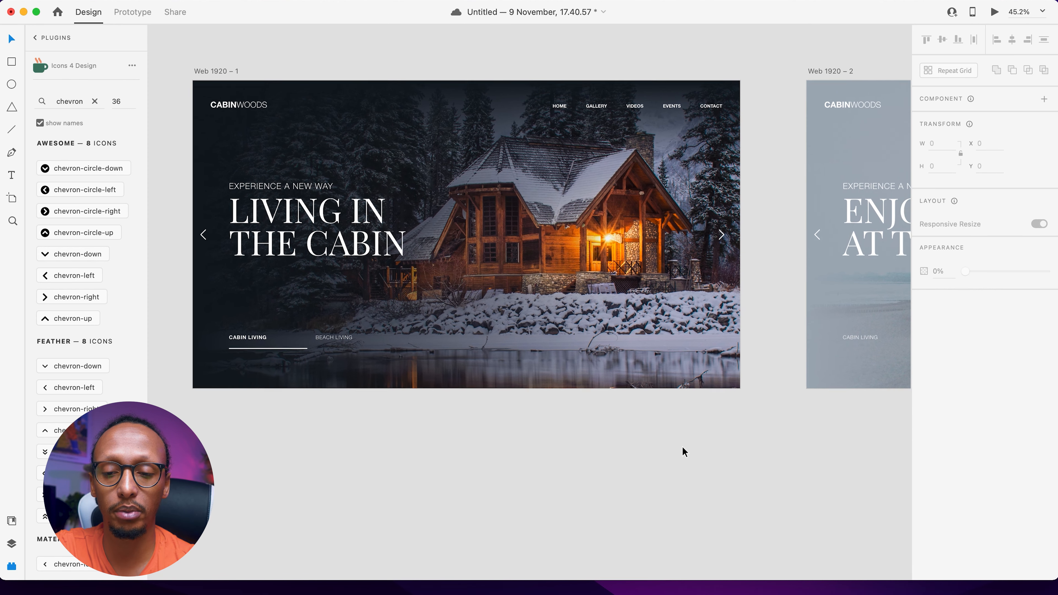
scroll(681, 446, "up", 1)
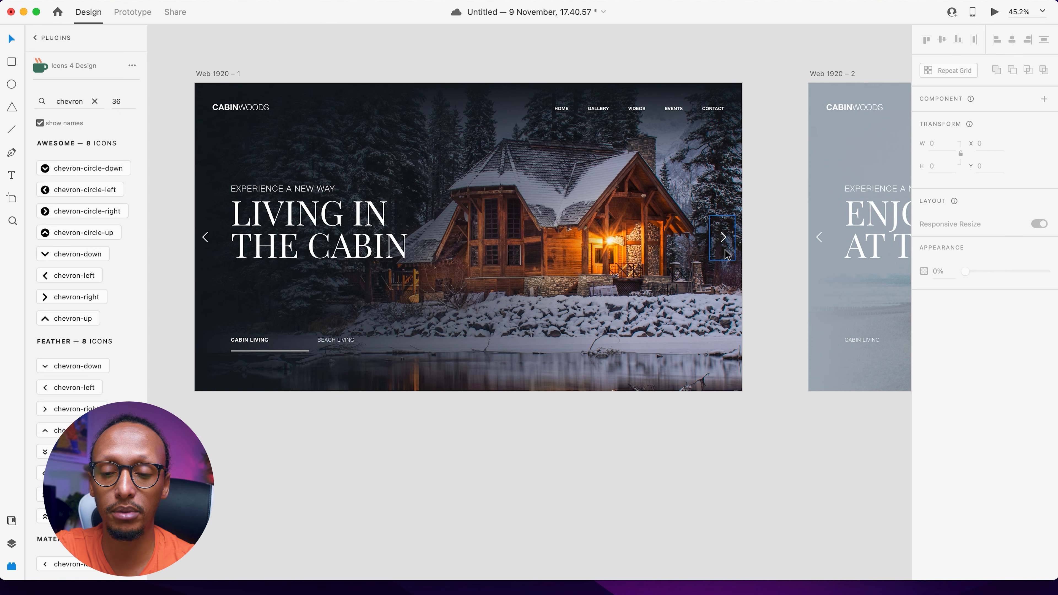
left_click(132, 12)
scroll(765, 270, "right", 4)
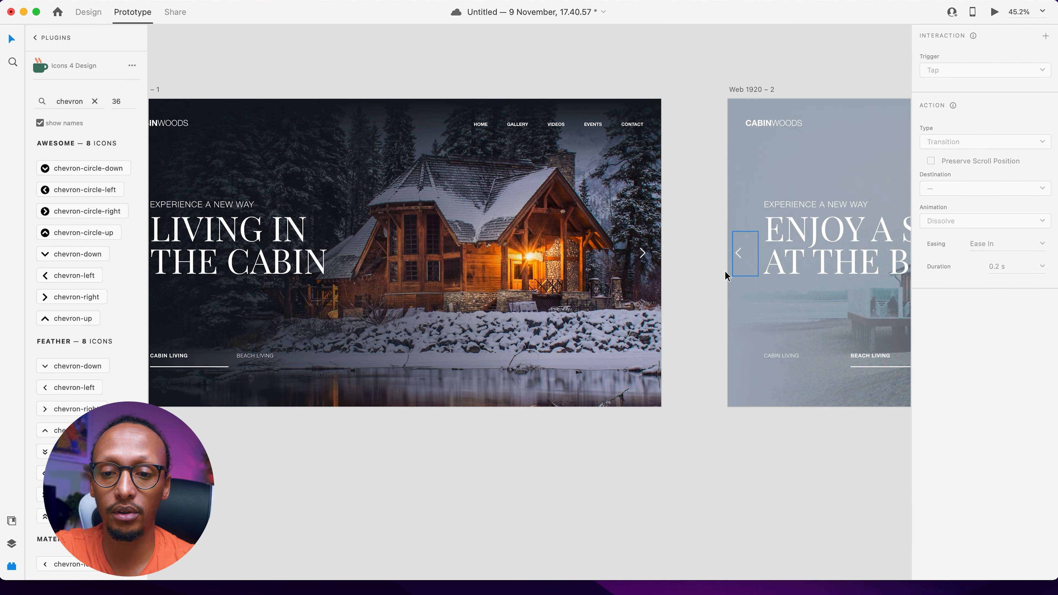
left_click(642, 253)
left_click_drag(654, 253, 770, 213)
Step: Set the link's action to Auto-Animate with Snap easing and a 1 s duration
scroll(672, 216, "right", 10)
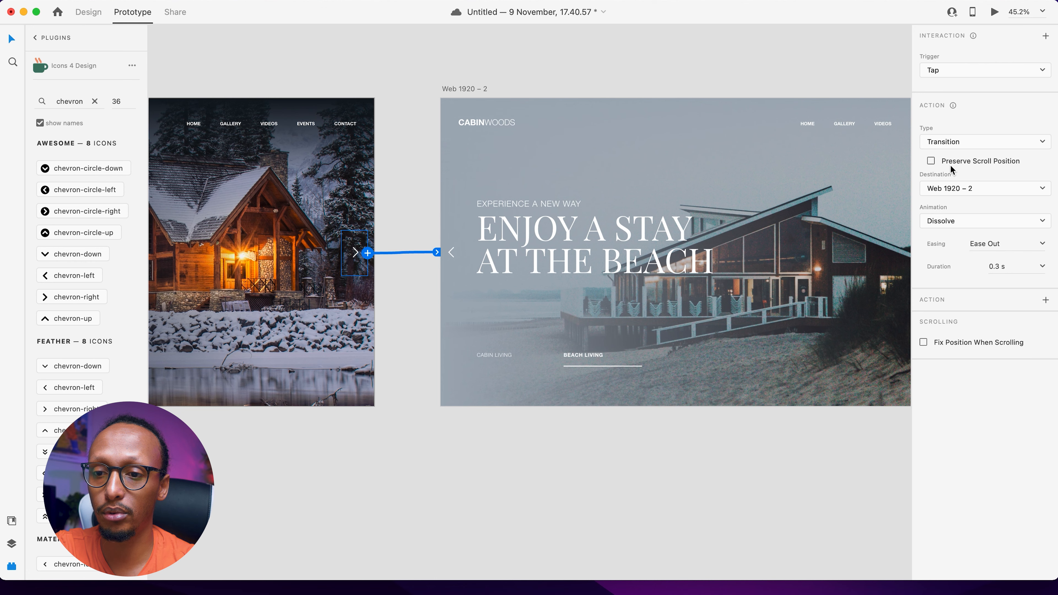
left_click(954, 143)
left_click(951, 154)
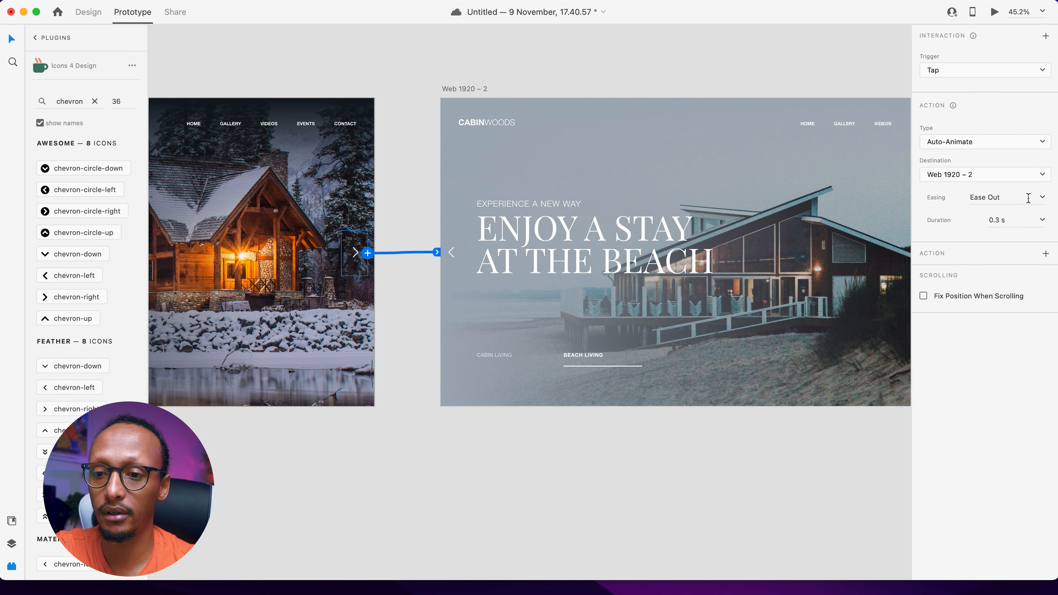
left_click(1044, 198)
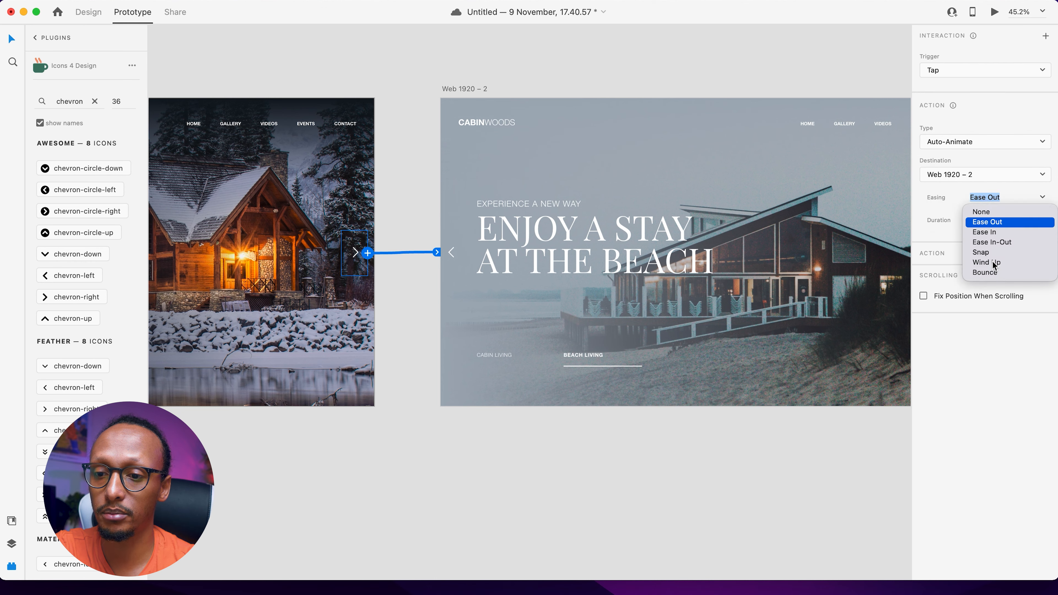
left_click(987, 252)
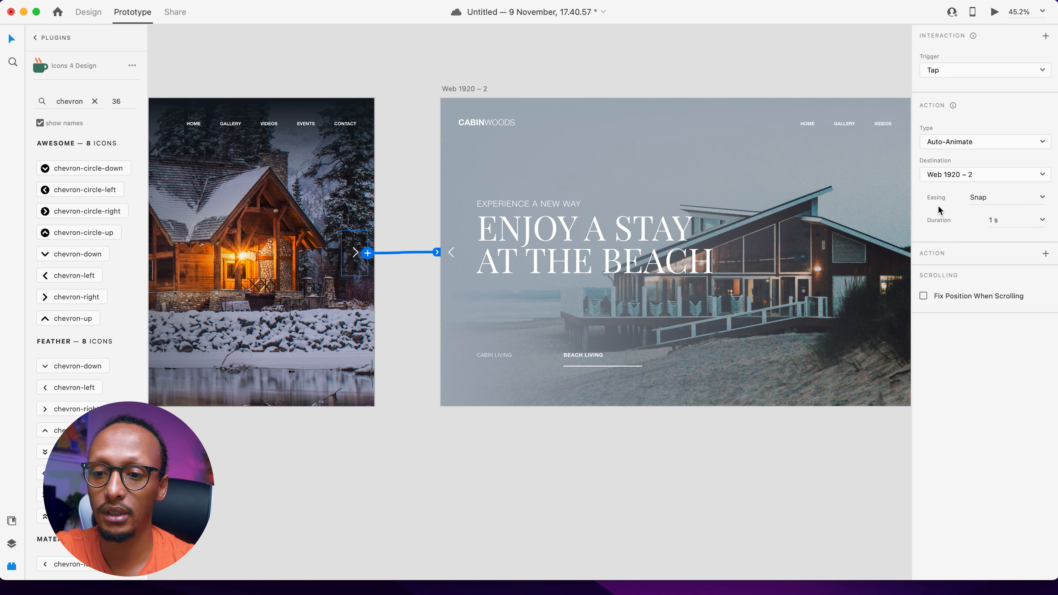
Step: Link the transparent rectangle over the beach slide's left-facing chevron to the Web 1920 – 1 artboard
left_click(451, 252)
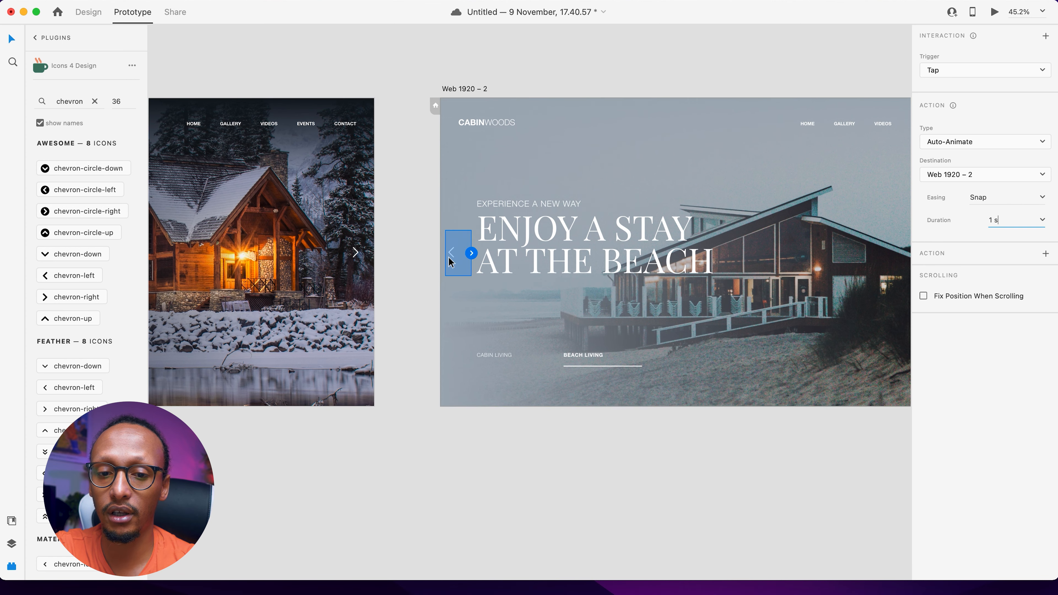
scroll(604, 225, "left", 5)
left_click_drag(565, 216, 400, 191)
scroll(399, 190, "down", 3)
scroll(398, 192, "left", 3)
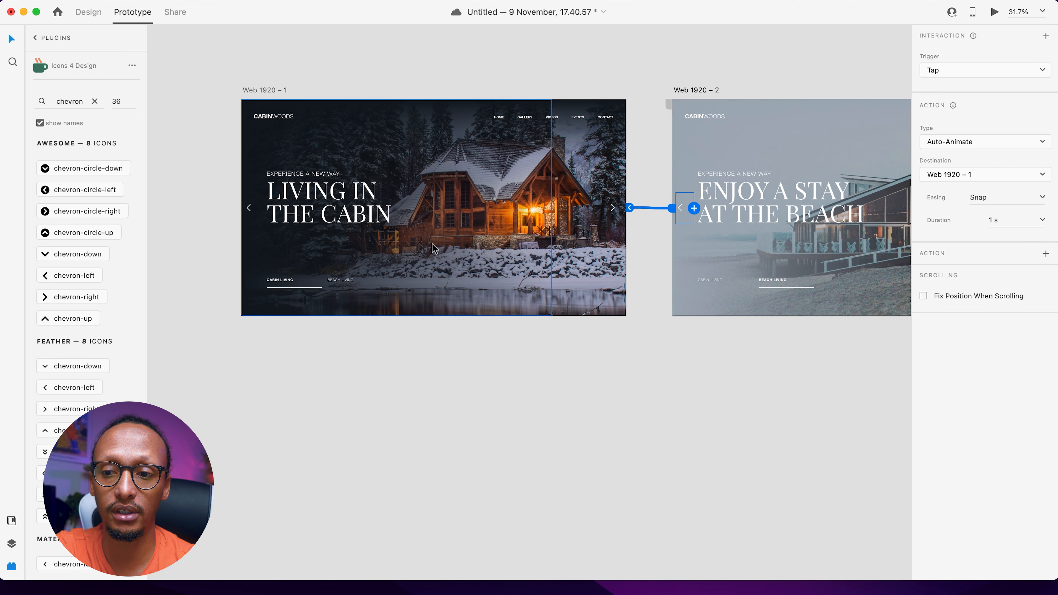
Step: Link the transparent rectangle over the cabin slide's left-facing chevron to the Web 1920 – 2 artboard
left_click(254, 221)
left_click_drag(264, 209, 756, 194)
scroll(779, 192, "down", 2)
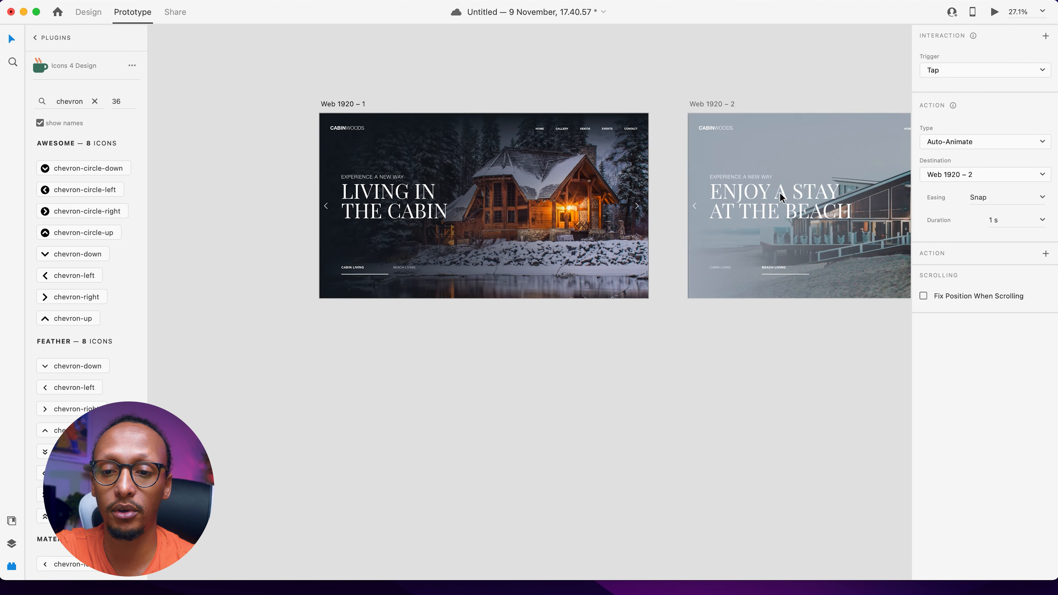
Step: Link the transparent rectangle over the beach slide's right-facing chevron to the Web 1920 – 1 artboard and clear the selection
scroll(779, 192, "down", 3)
left_click(812, 217)
left_click_drag(815, 219, 543, 222)
left_click(420, 307)
Step: Preview the prototype full screen from the cabin slide and test both chevrons by switching repeatedly between the cabin and beach slides
scroll(421, 216, "up", 5)
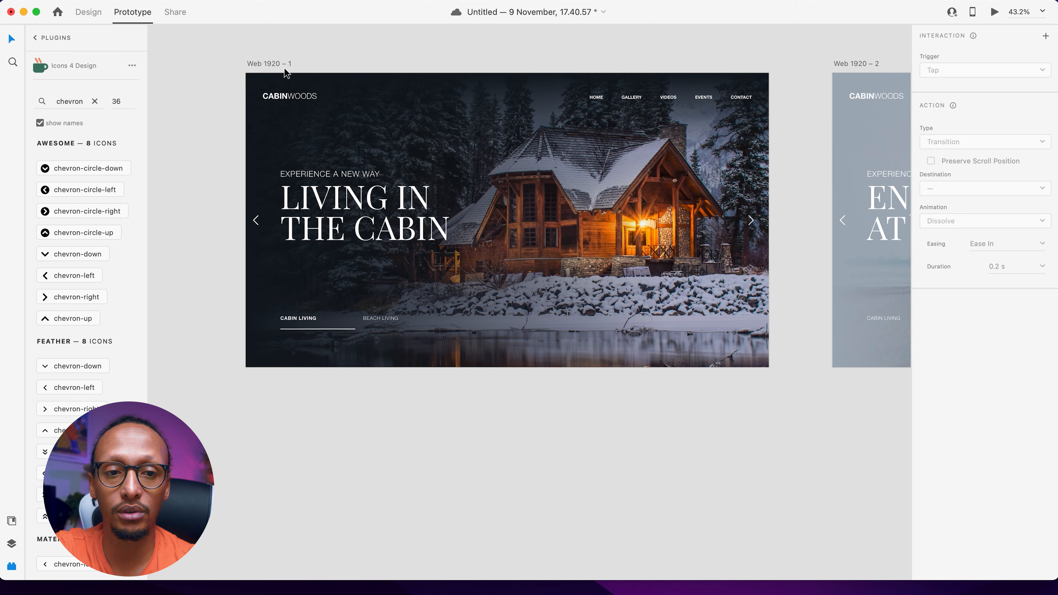
left_click(993, 12)
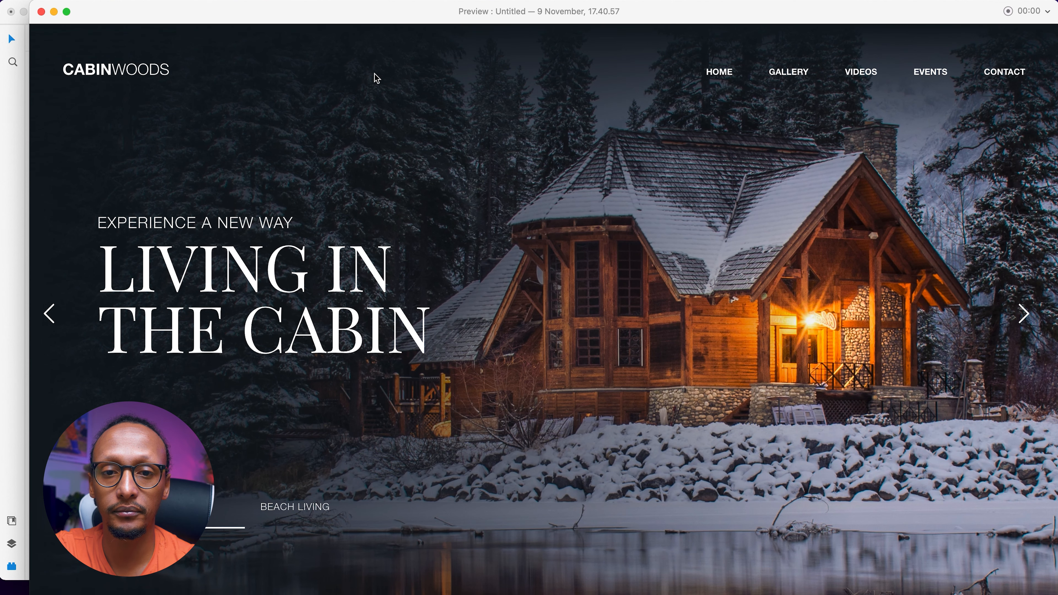
left_click(67, 12)
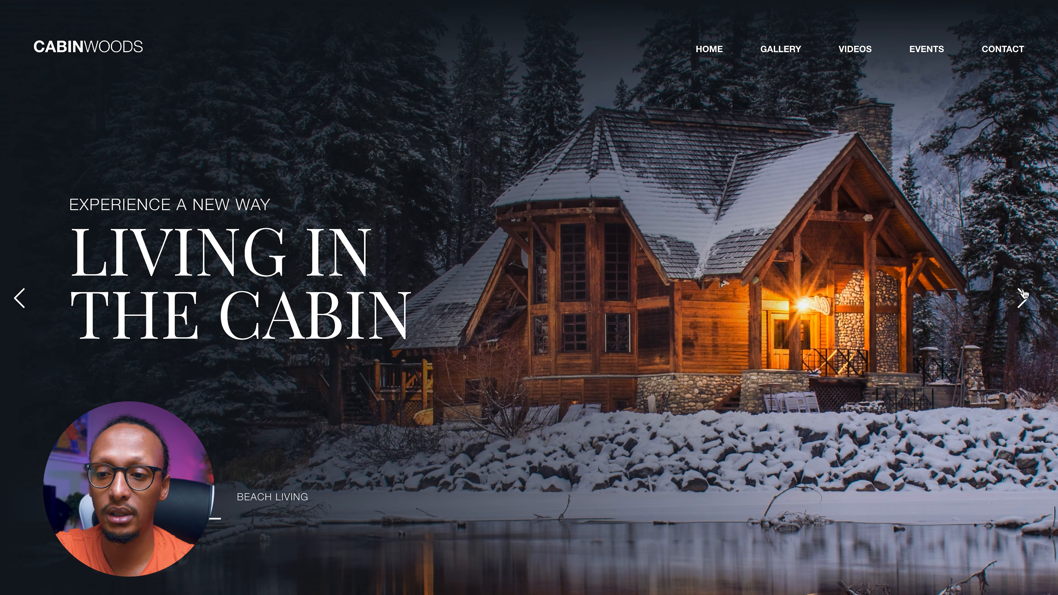
left_click(1025, 307)
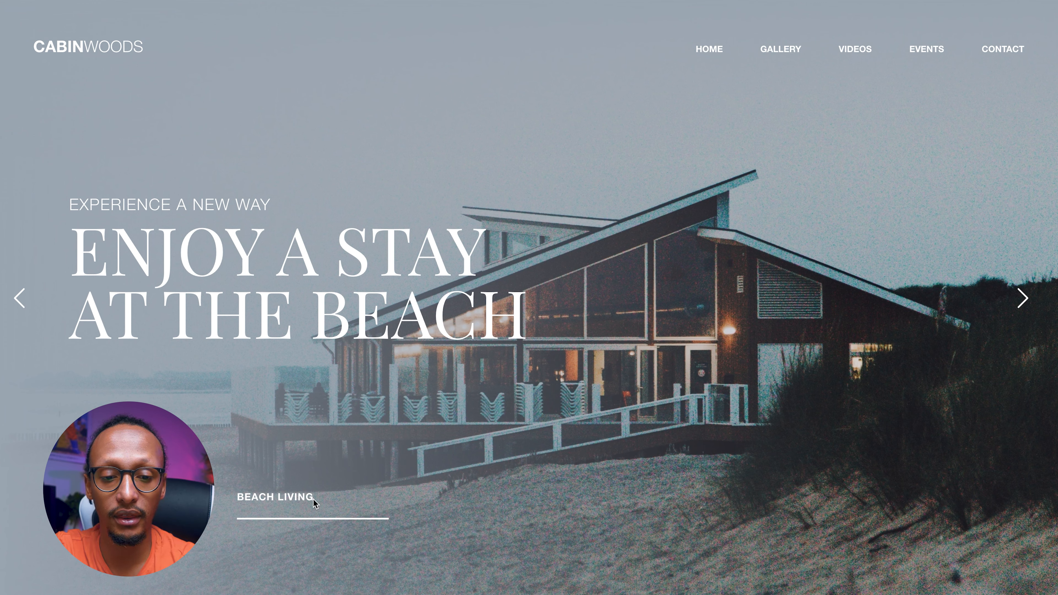
left_click(19, 298)
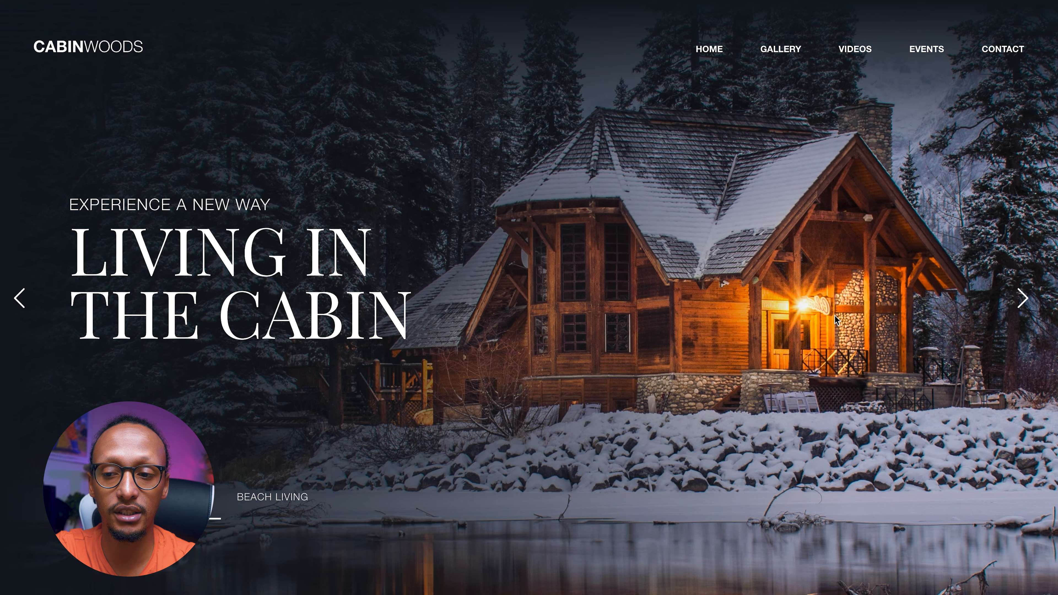
left_click(1023, 299)
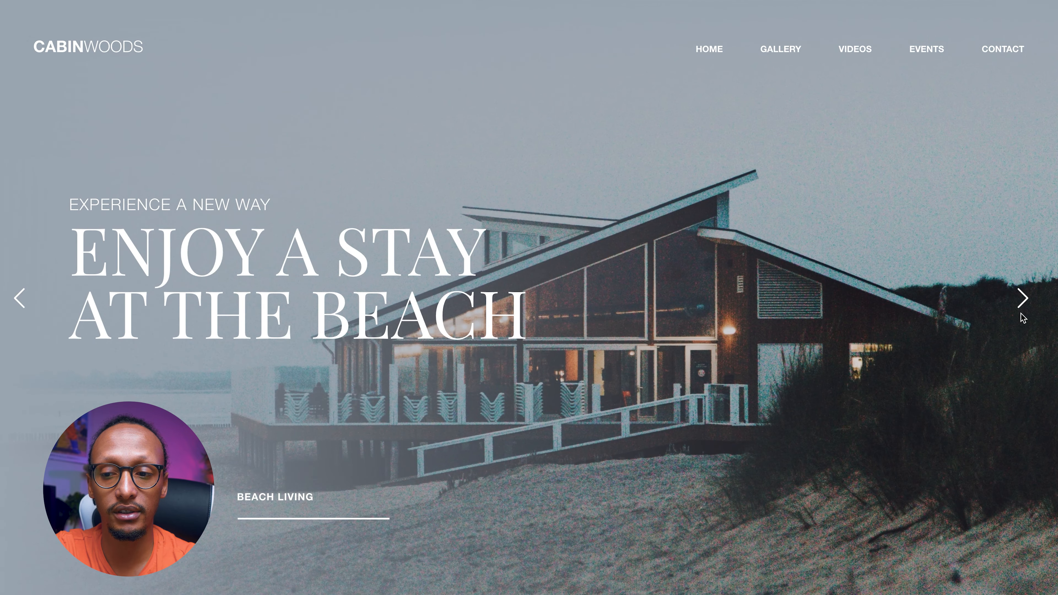
left_click(1027, 302)
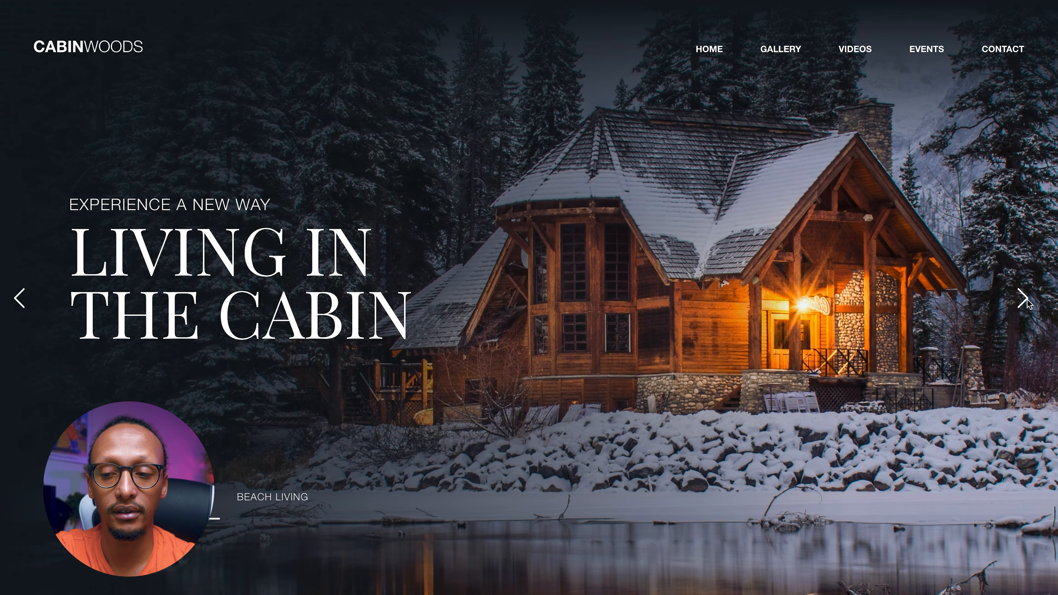
left_click(1025, 305)
left_click(1024, 302)
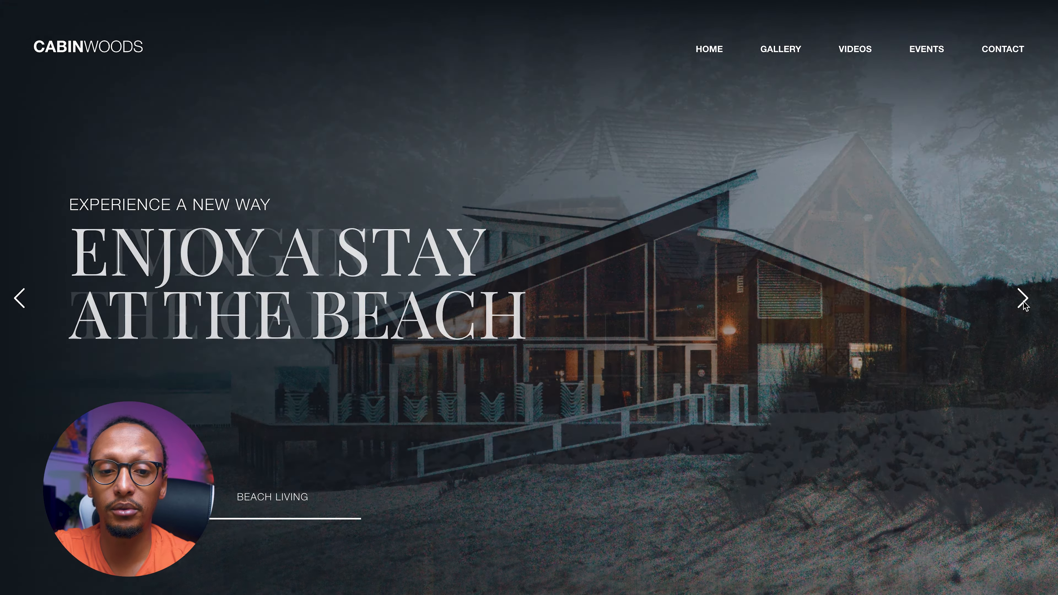